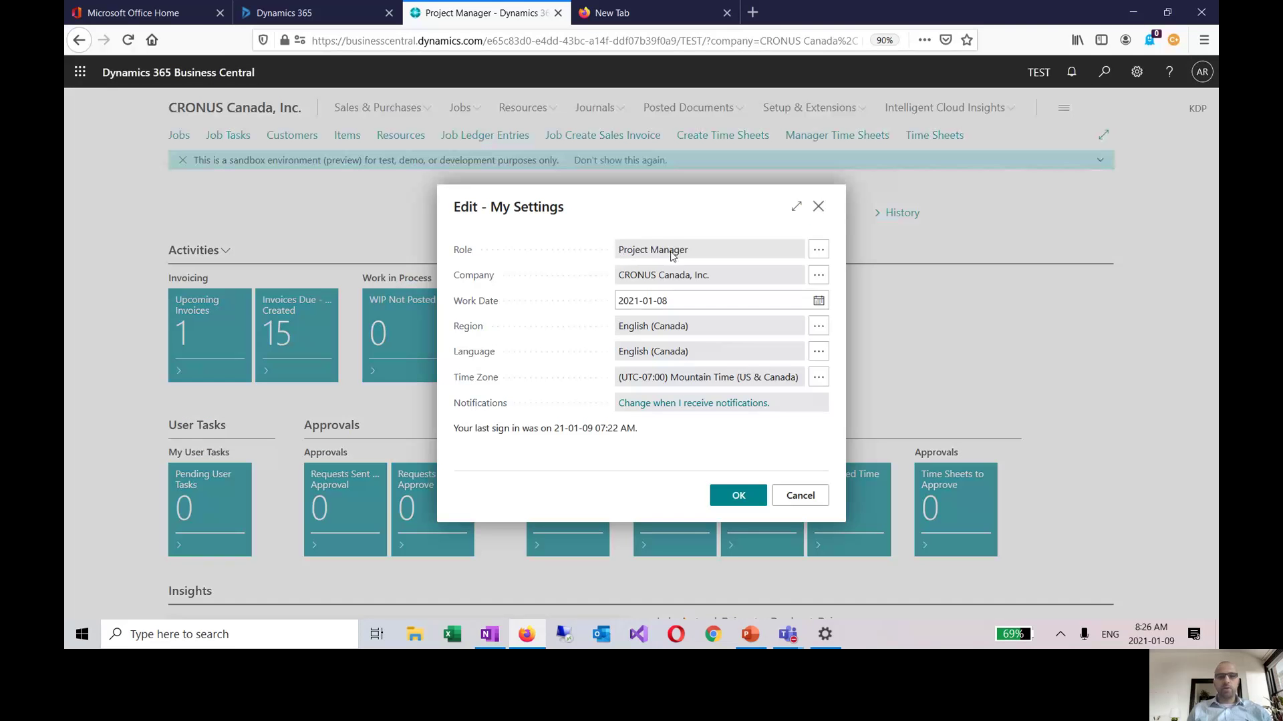
Step: Confirm the Project Manager role settings and examine the home page's activity tiles, My Jobs list, and job price, cost and profitability charts
{"action": "double_click", "coordinate": [671, 251]}
{"action": "left_click", "coordinate": [738, 496]}
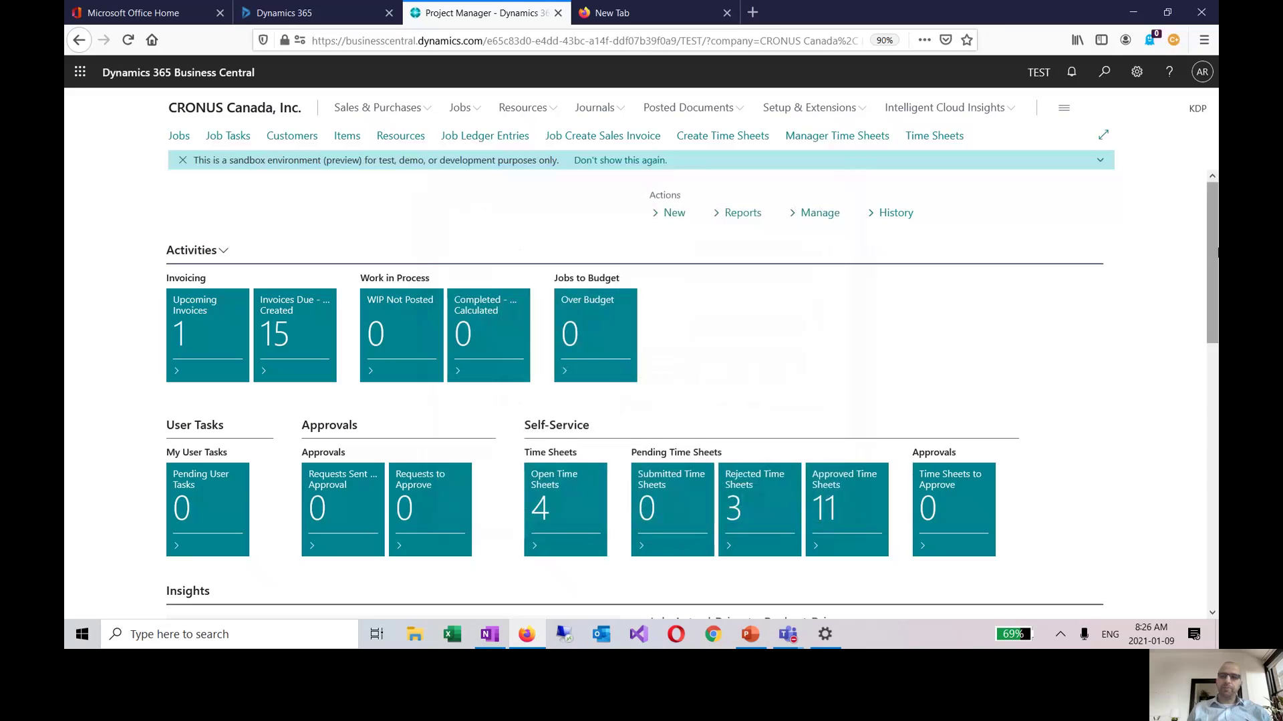
{"action": "left_click_drag", "start_coordinate": [1215, 241], "coordinate": [1215, 298]}
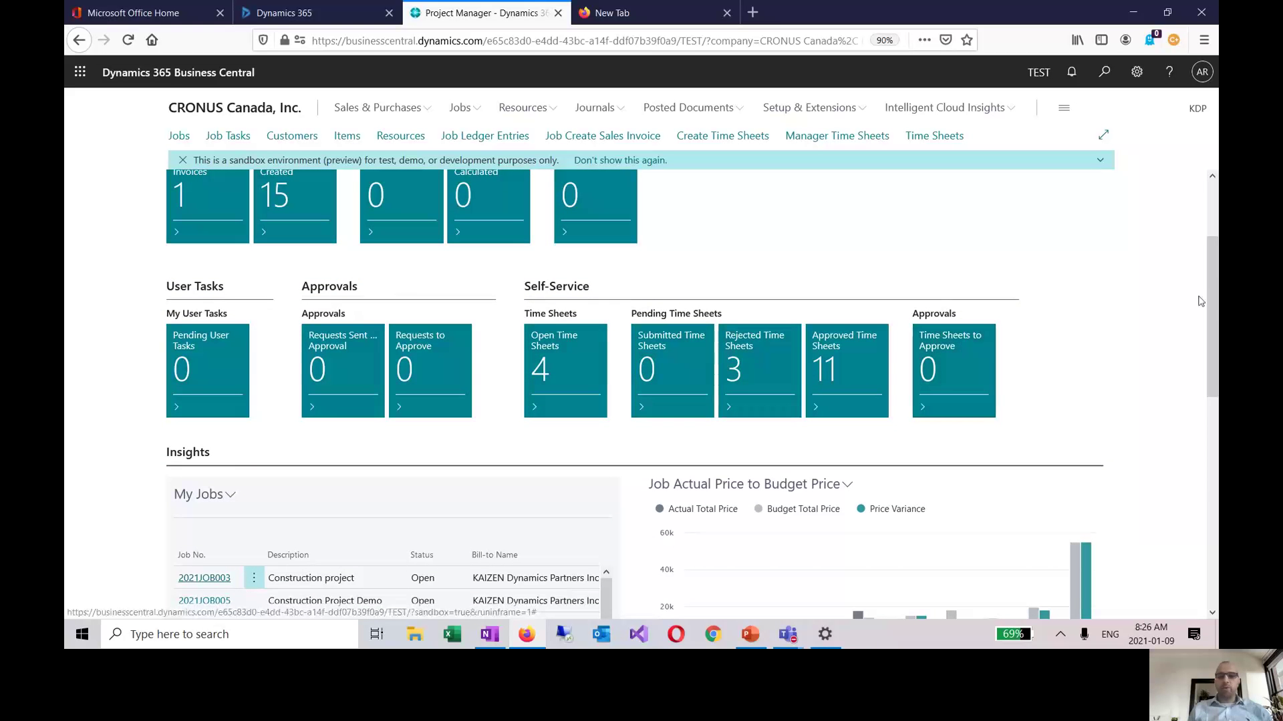
{"action": "left_click_drag", "start_coordinate": [1209, 295], "coordinate": [1210, 383]}
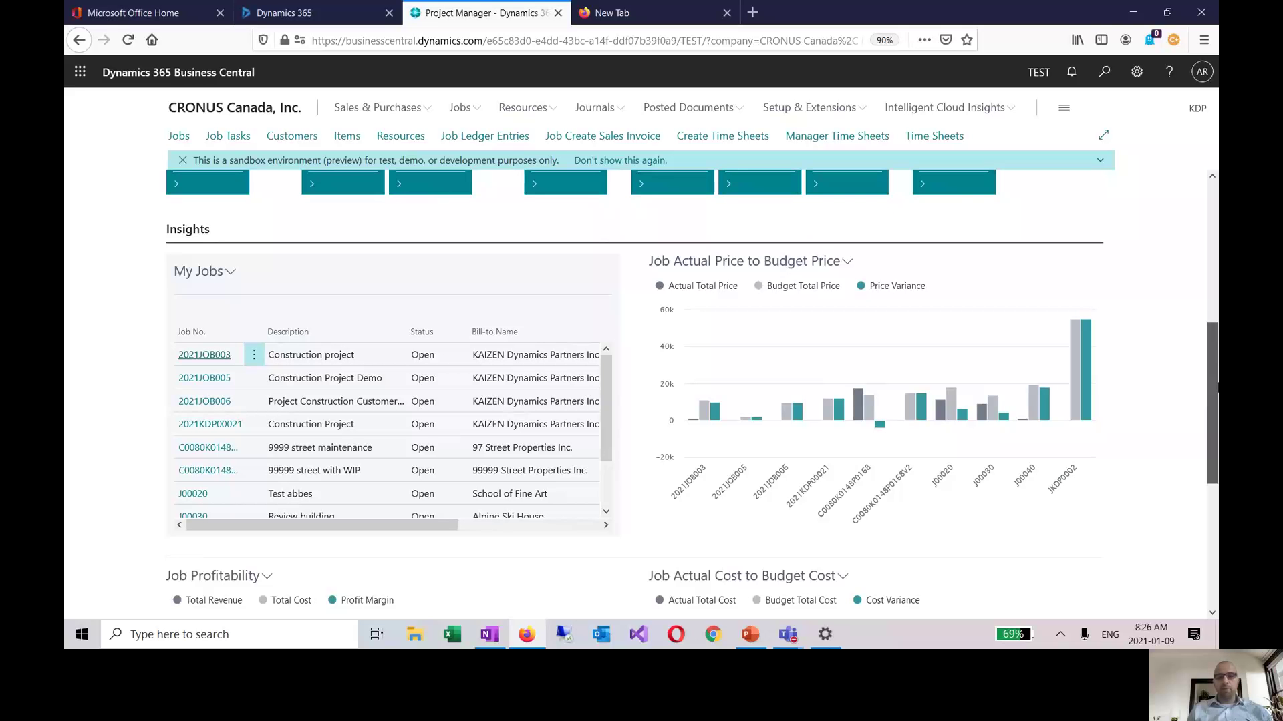
{"action": "left_click_drag", "start_coordinate": [1217, 387], "coordinate": [1217, 399]}
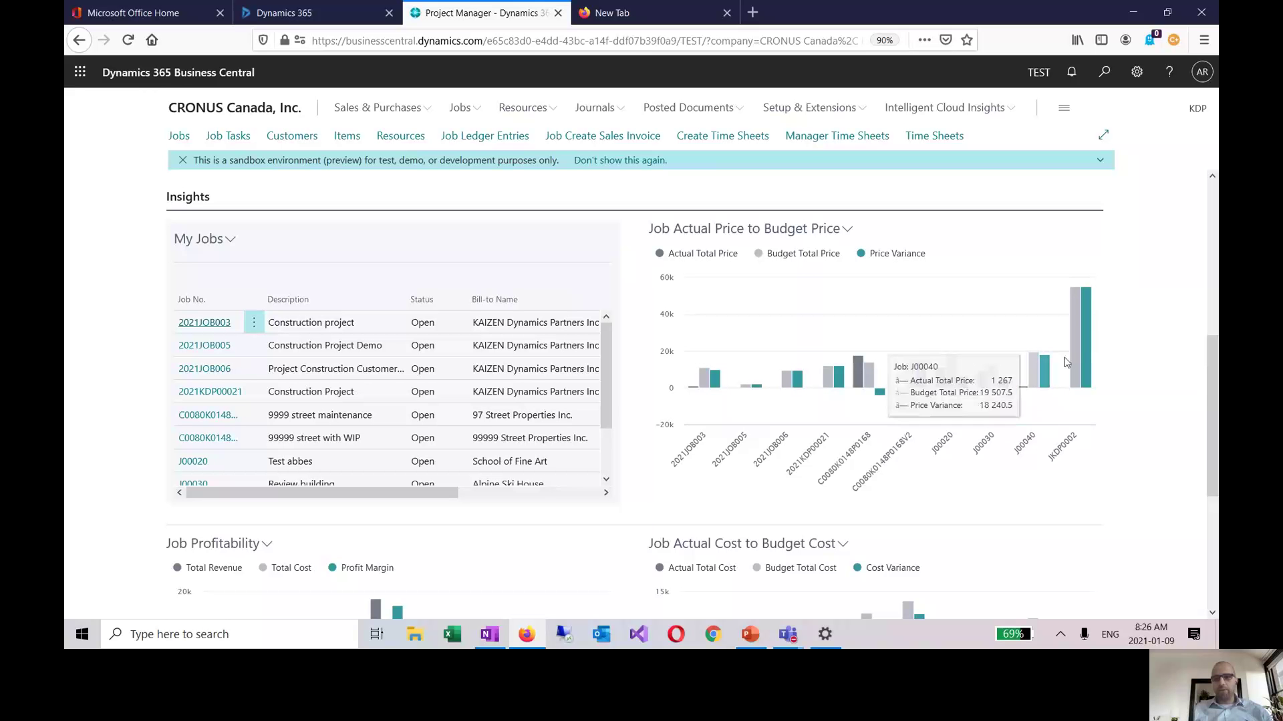
{"action": "mouse_move", "coordinate": [1086, 361]}
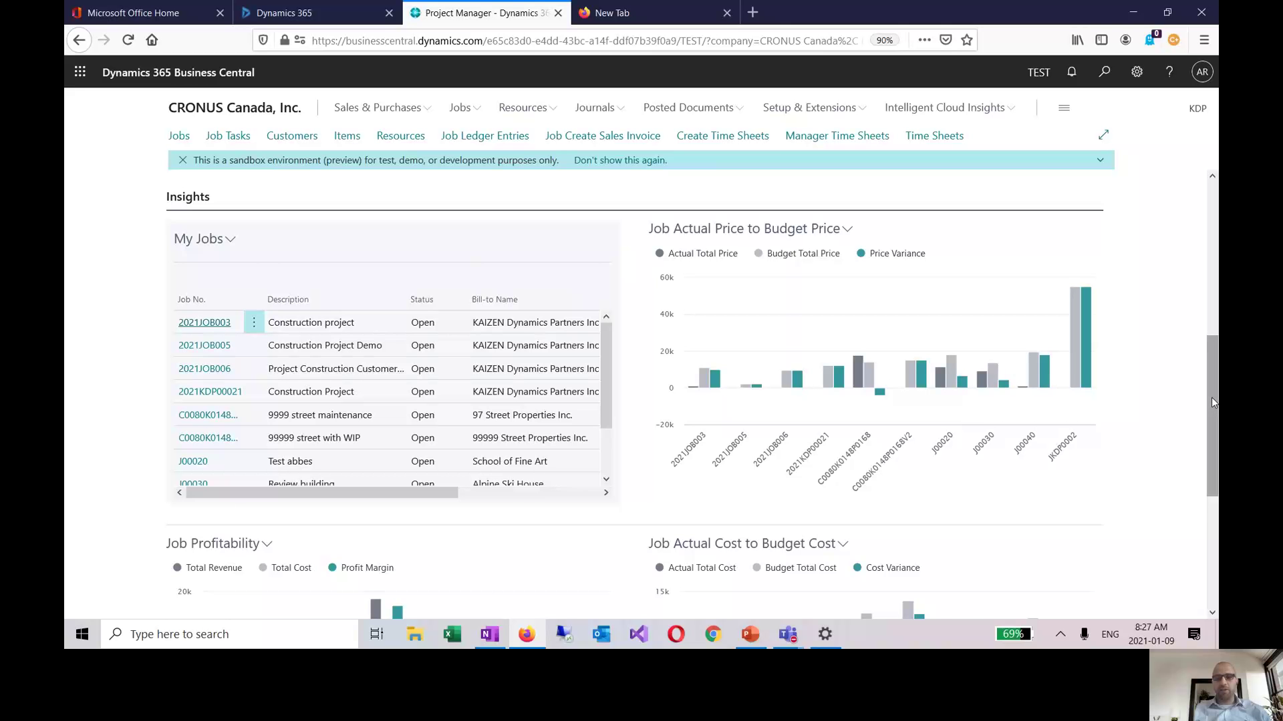
{"action": "left_click_drag", "start_coordinate": [1212, 397], "coordinate": [1212, 421]}
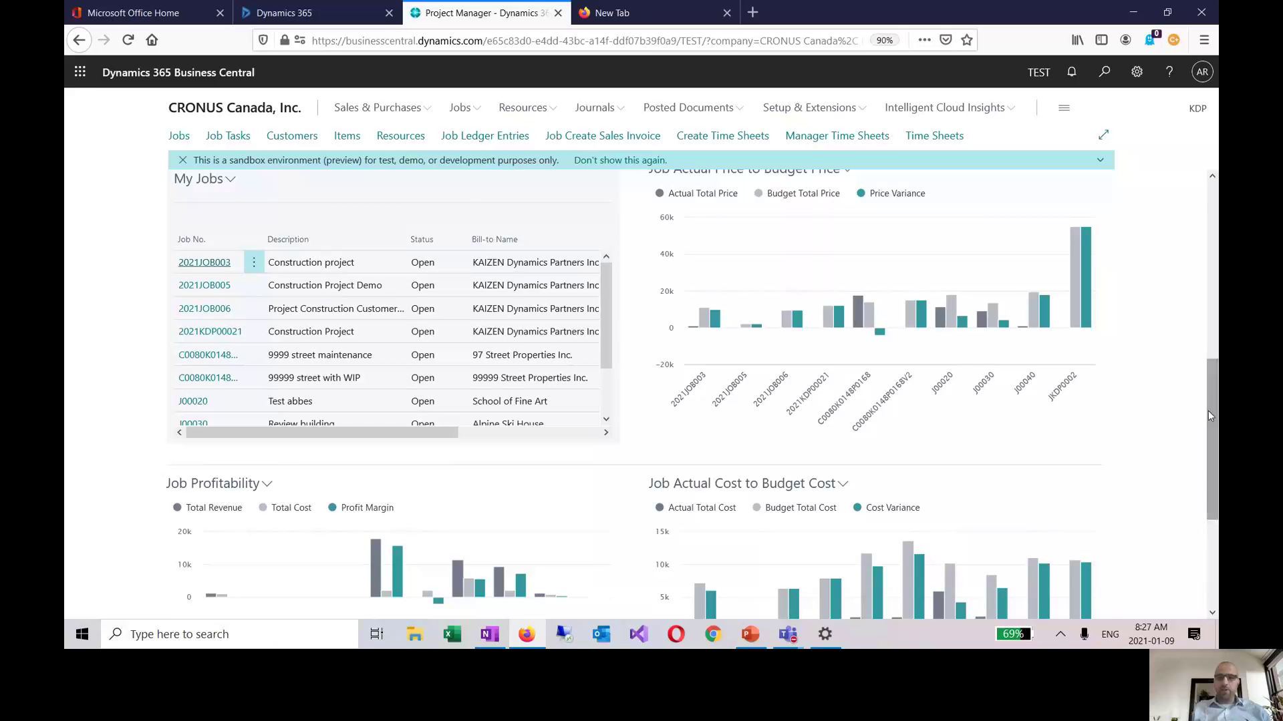
{"action": "left_click_drag", "start_coordinate": [1208, 415], "coordinate": [1208, 487]}
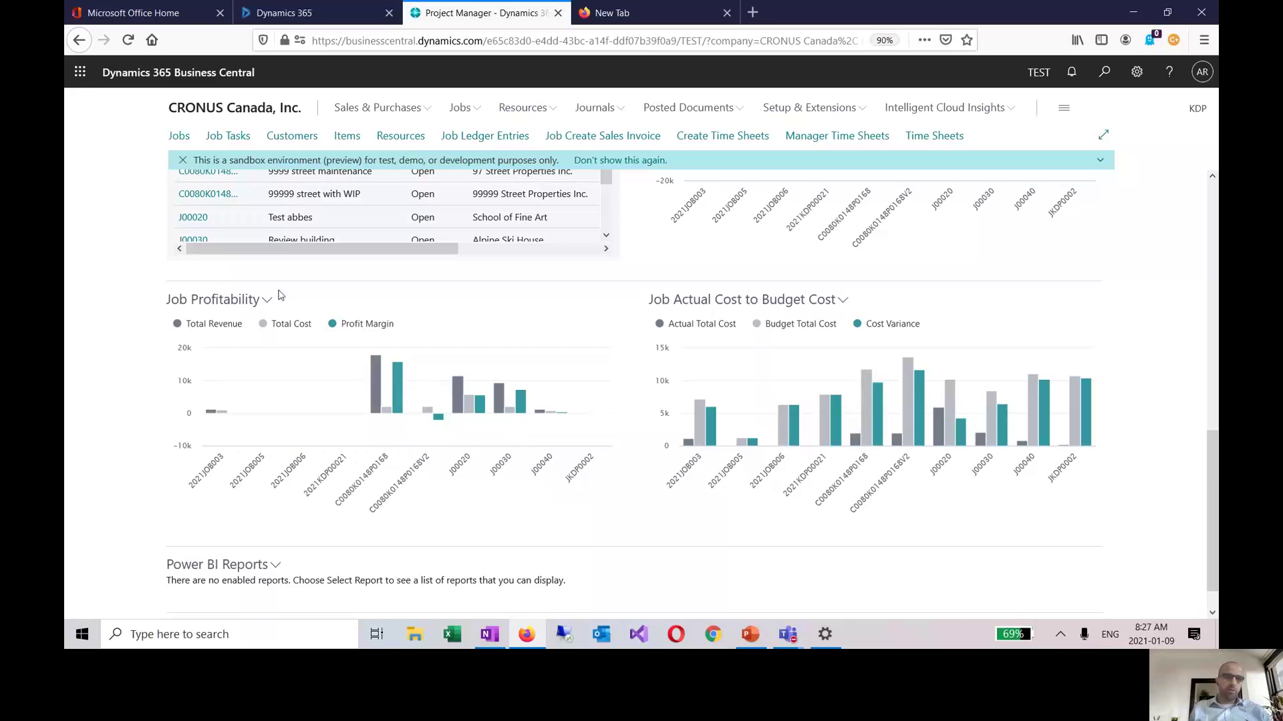
{"action": "mouse_move", "coordinate": [414, 379]}
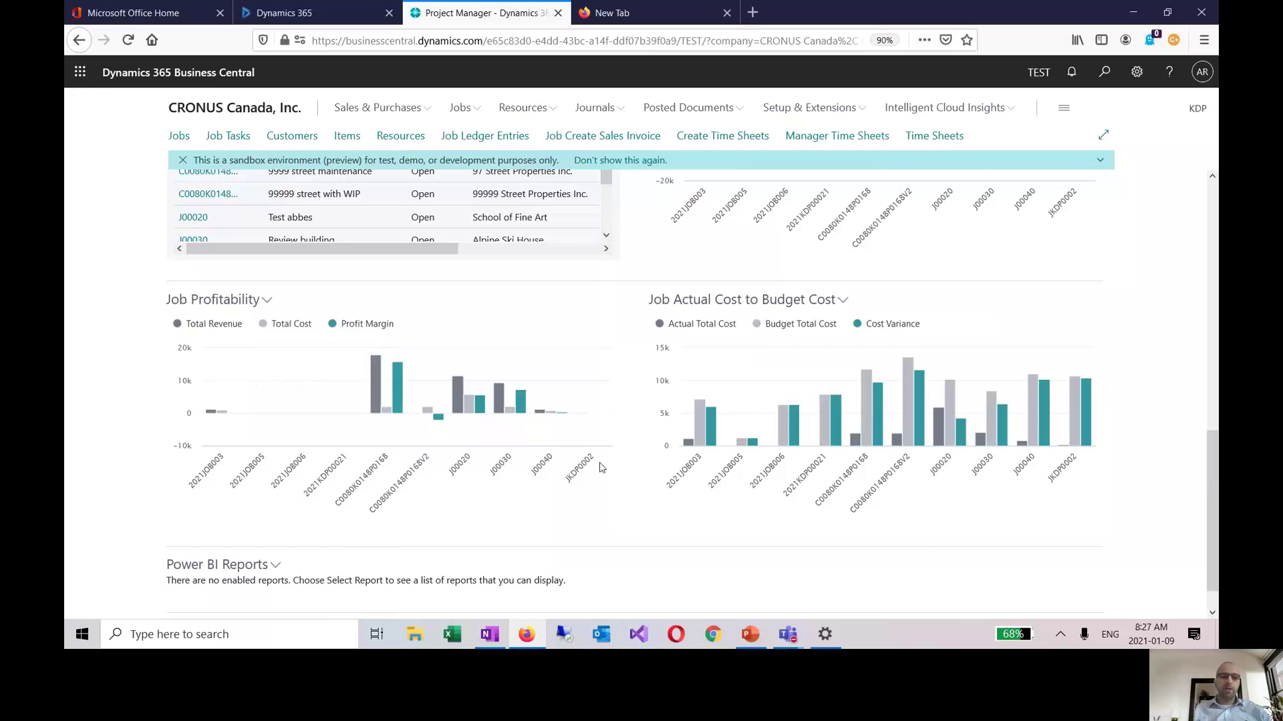
{"action": "scroll", "coordinate": [1211, 519], "scroll_direction": "down", "scroll_amount": 1}
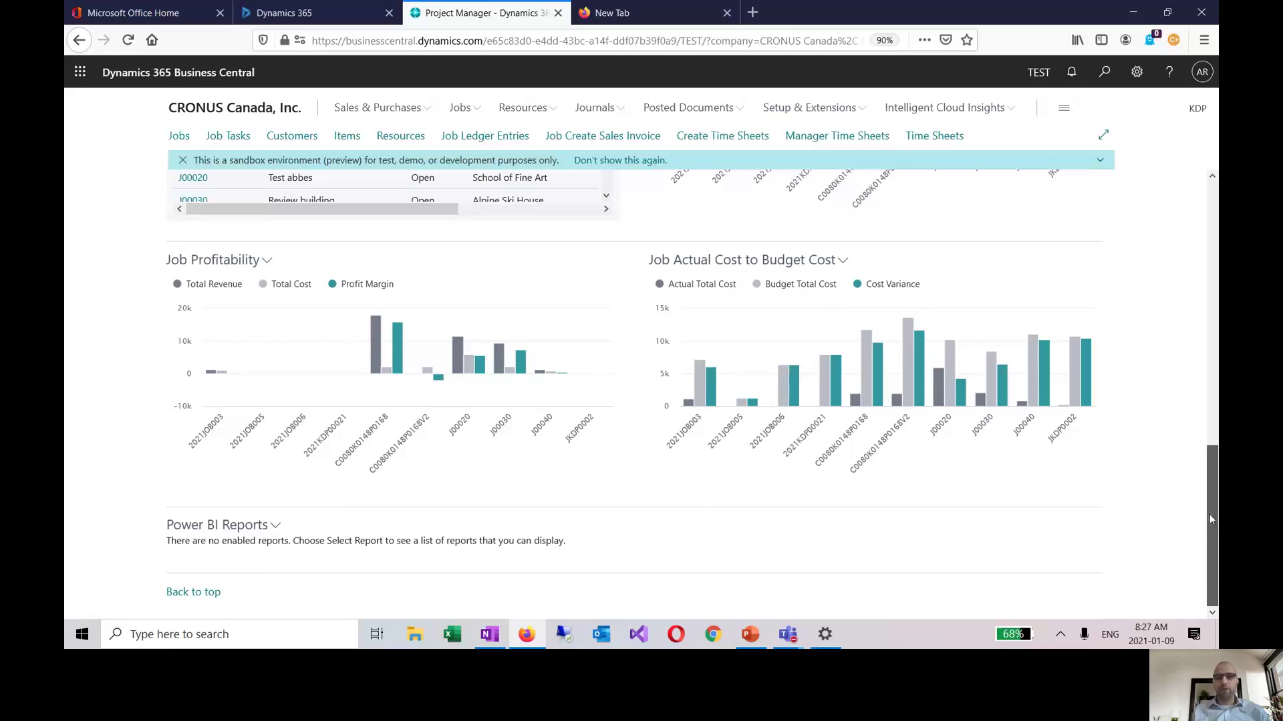
{"action": "left_click_drag", "start_coordinate": [1209, 514], "coordinate": [1215, 265]}
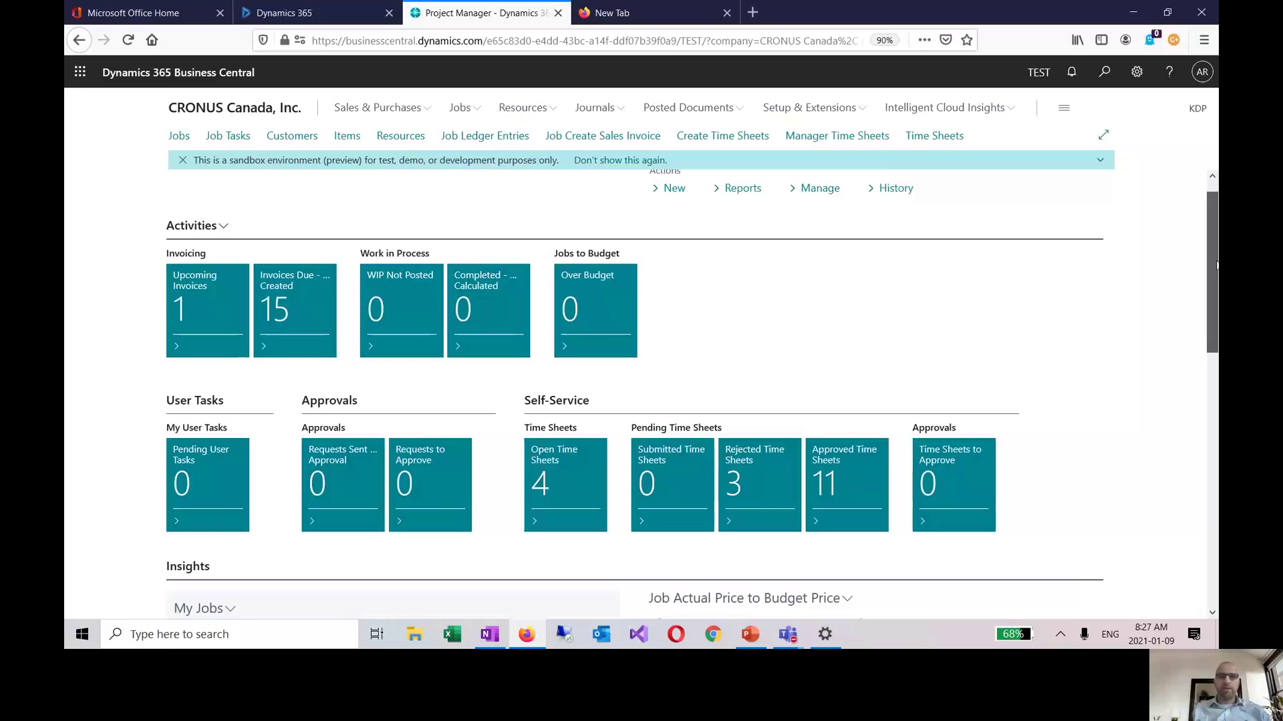
{"action": "left_click_drag", "start_coordinate": [1216, 262], "coordinate": [1217, 250]}
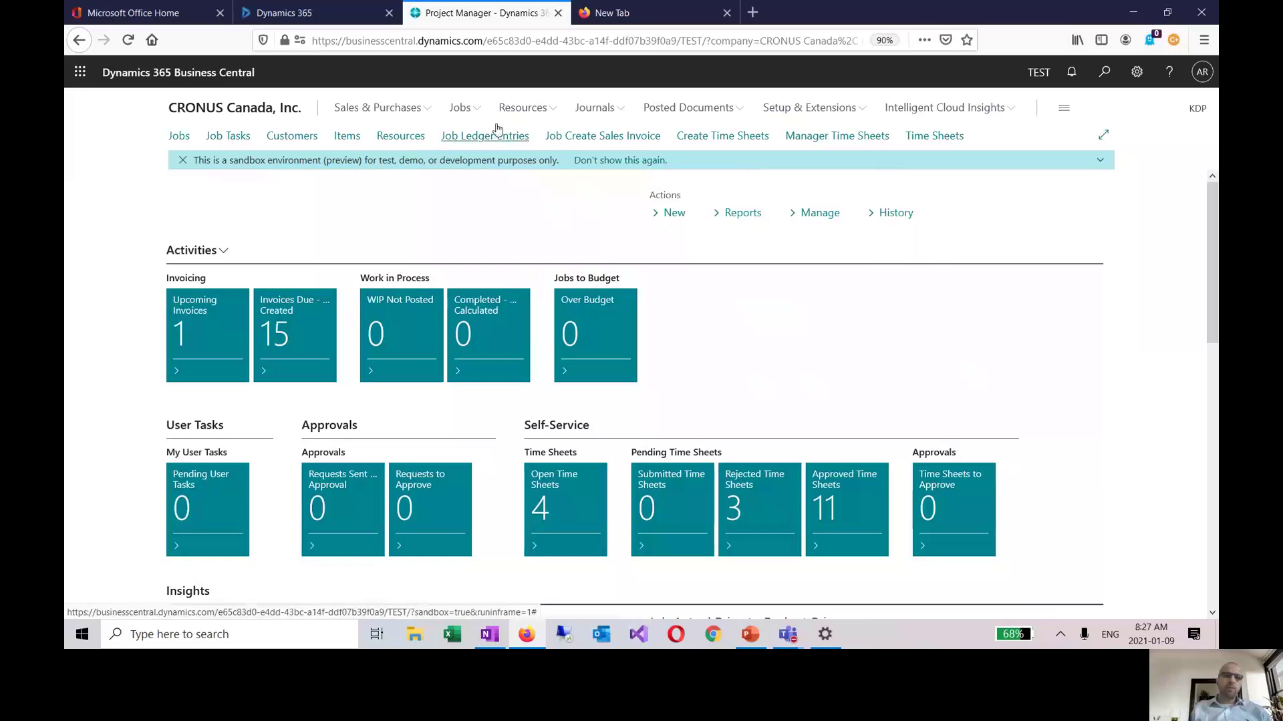
Step: Open the Jobs list and start a new job card
{"action": "left_click", "coordinate": [478, 111]}
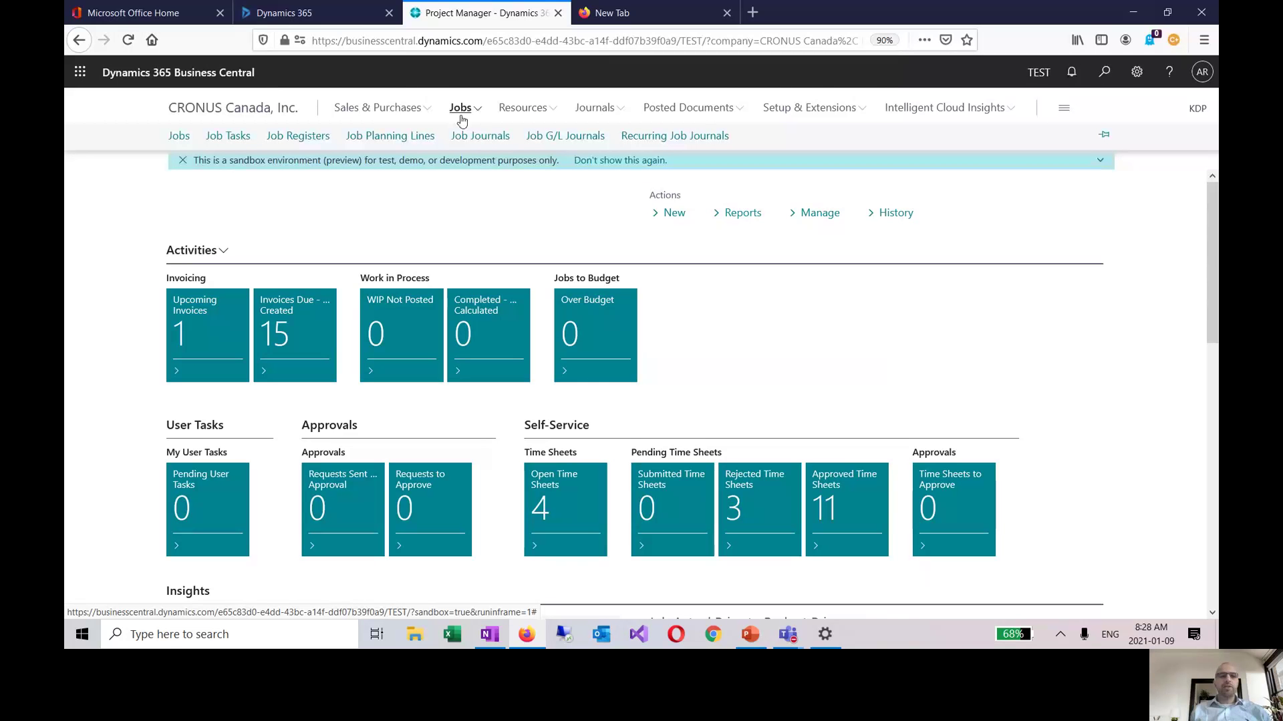
{"action": "left_click", "coordinate": [179, 137]}
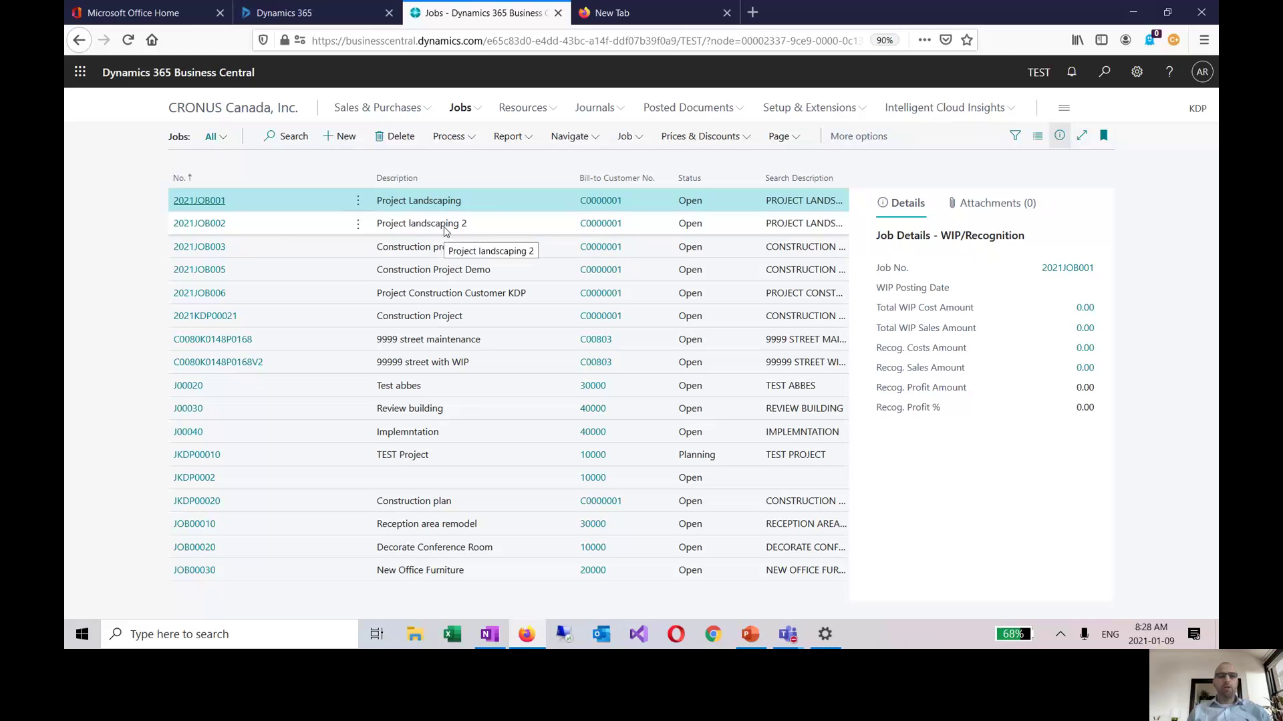
{"action": "left_click", "coordinate": [348, 137]}
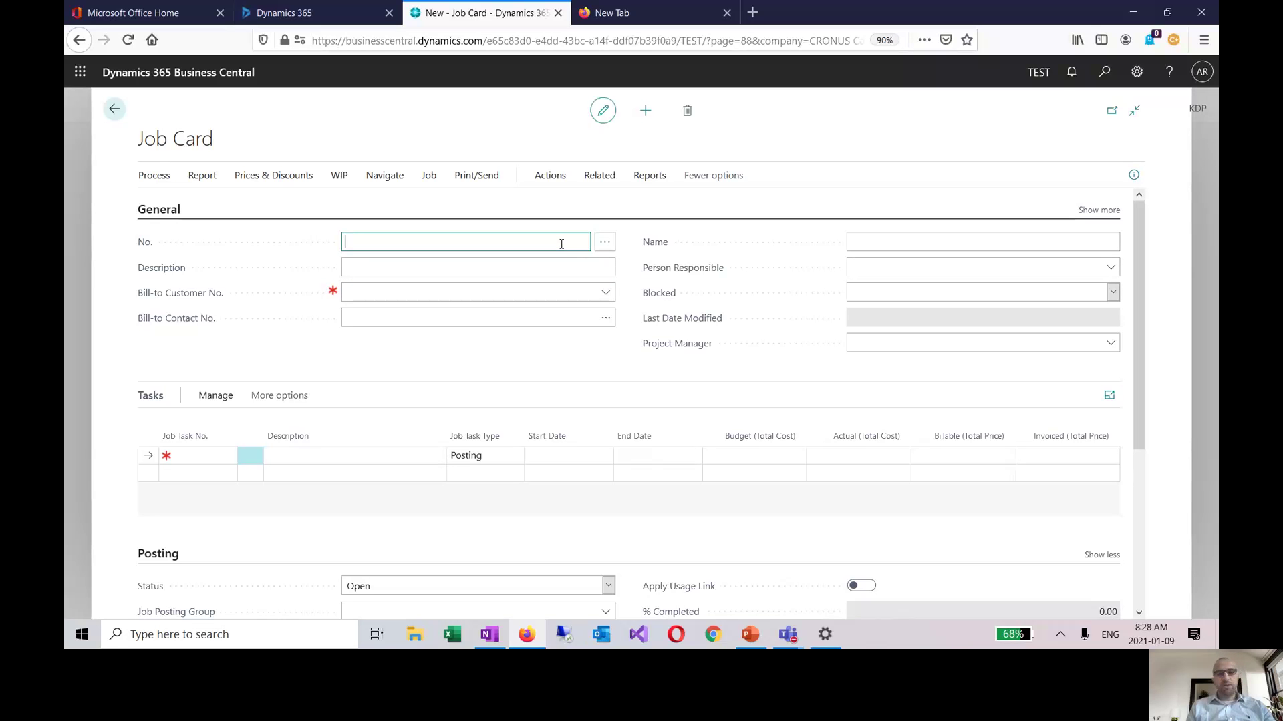
Step: Set the new job's number to 2021JOB007
{"action": "type", "text": "021job007"}
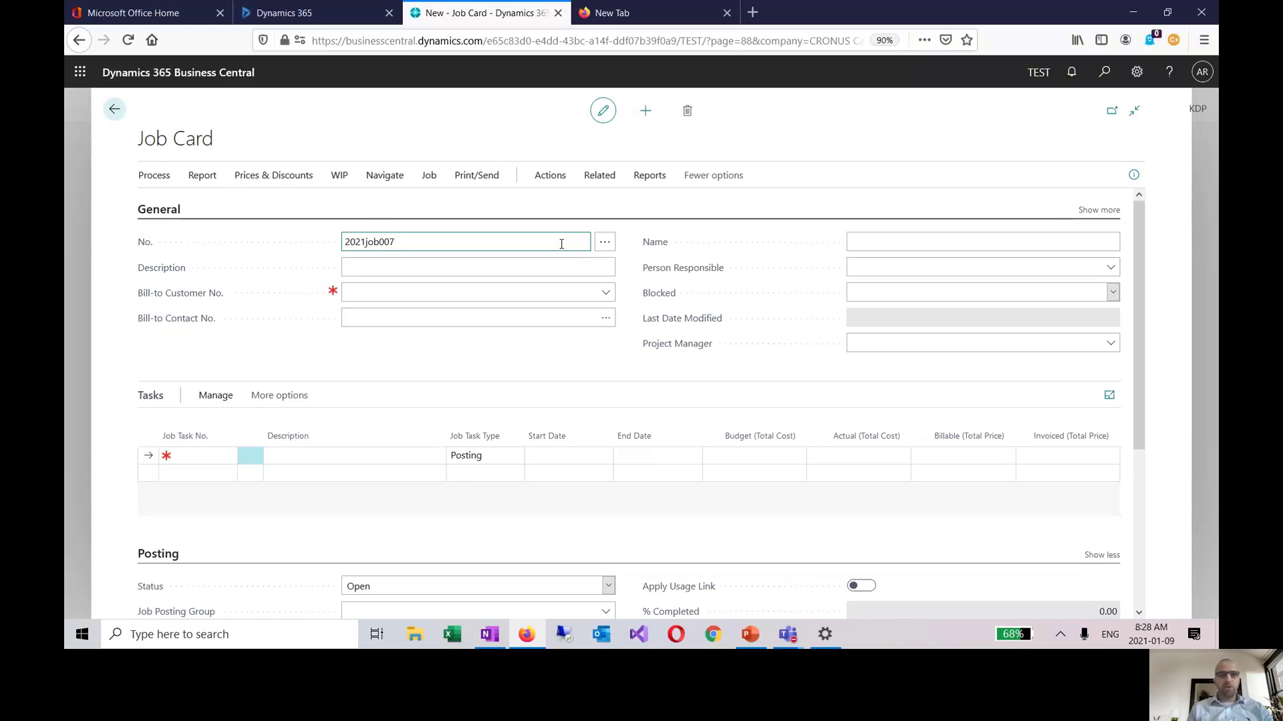
{"action": "key", "text": "BackSpace"}
{"action": "key", "text": "BackSpace"}
{"action": "key", "text": "BackSpace"}
{"action": "key", "text": "BackSpace"}
{"action": "key", "text": "BackSpace"}
{"action": "key", "text": "BackSpace"}
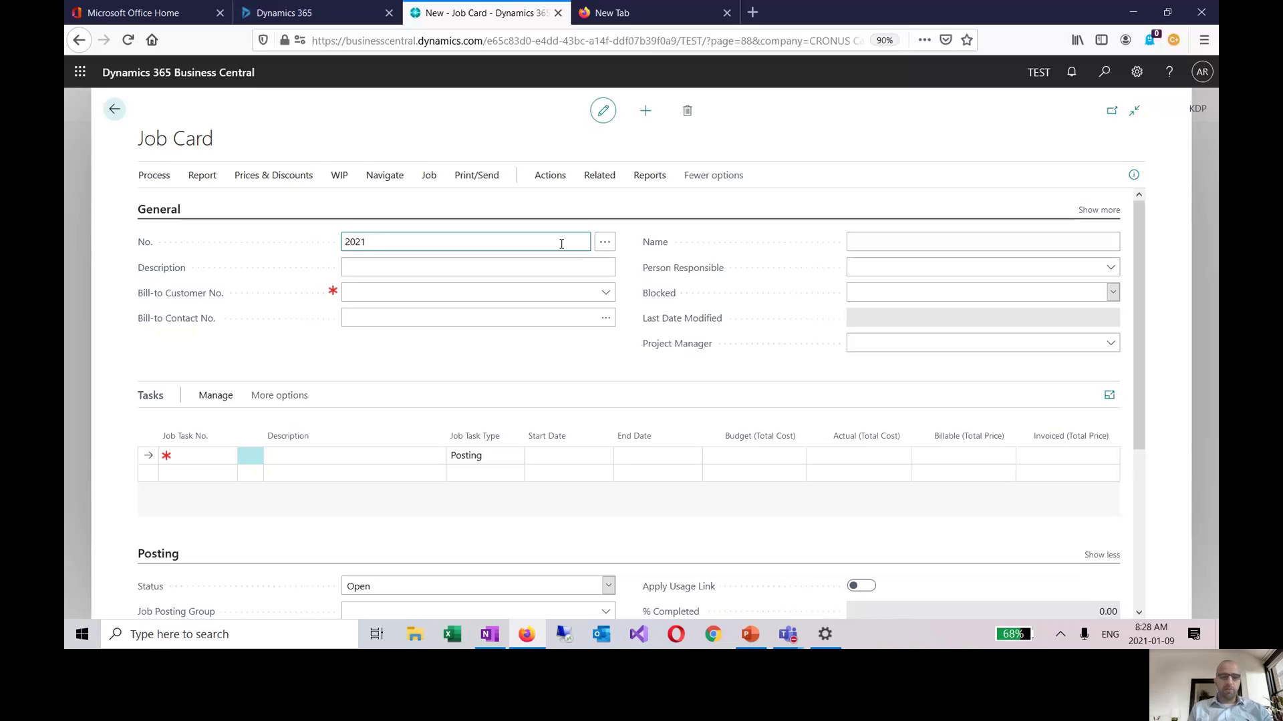
{"action": "type", "text": "job007"}
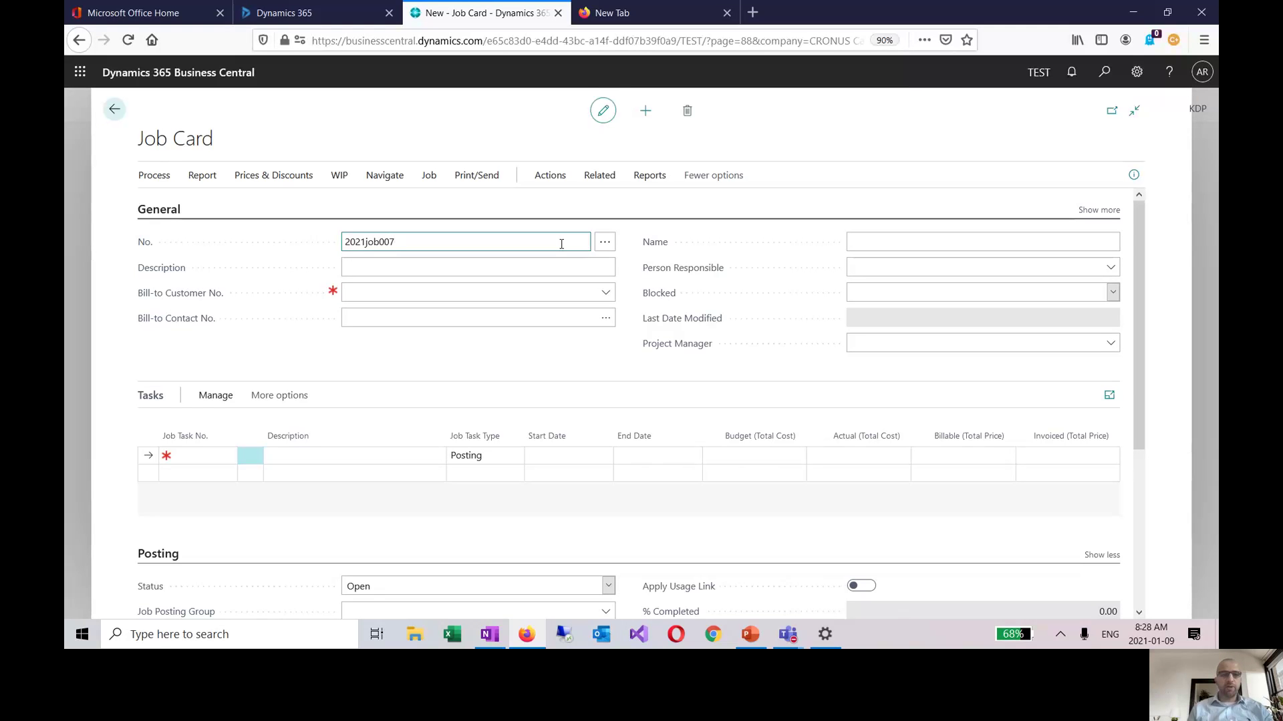
{"action": "key", "text": "Tab"}
Step: Enter "Construction job City Center" as the job's description
{"action": "type", "text": "c"}
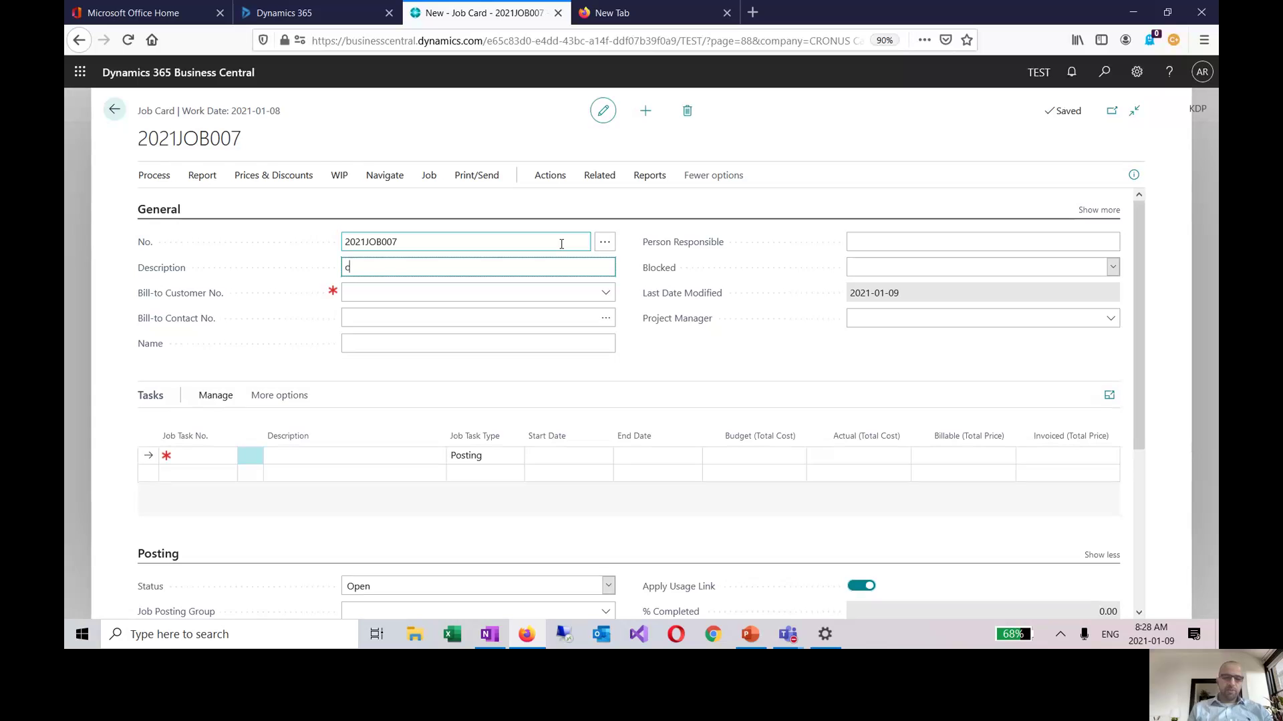
{"action": "type", "text": "ONSTR"}
{"action": "key", "text": "BackSpace"}
{"action": "key", "text": "BackSpace"}
{"action": "key", "text": "BackSpace"}
{"action": "key", "text": "BackSpace"}
{"action": "key", "text": "BackSpace"}
{"action": "key", "text": "BackSpace"}
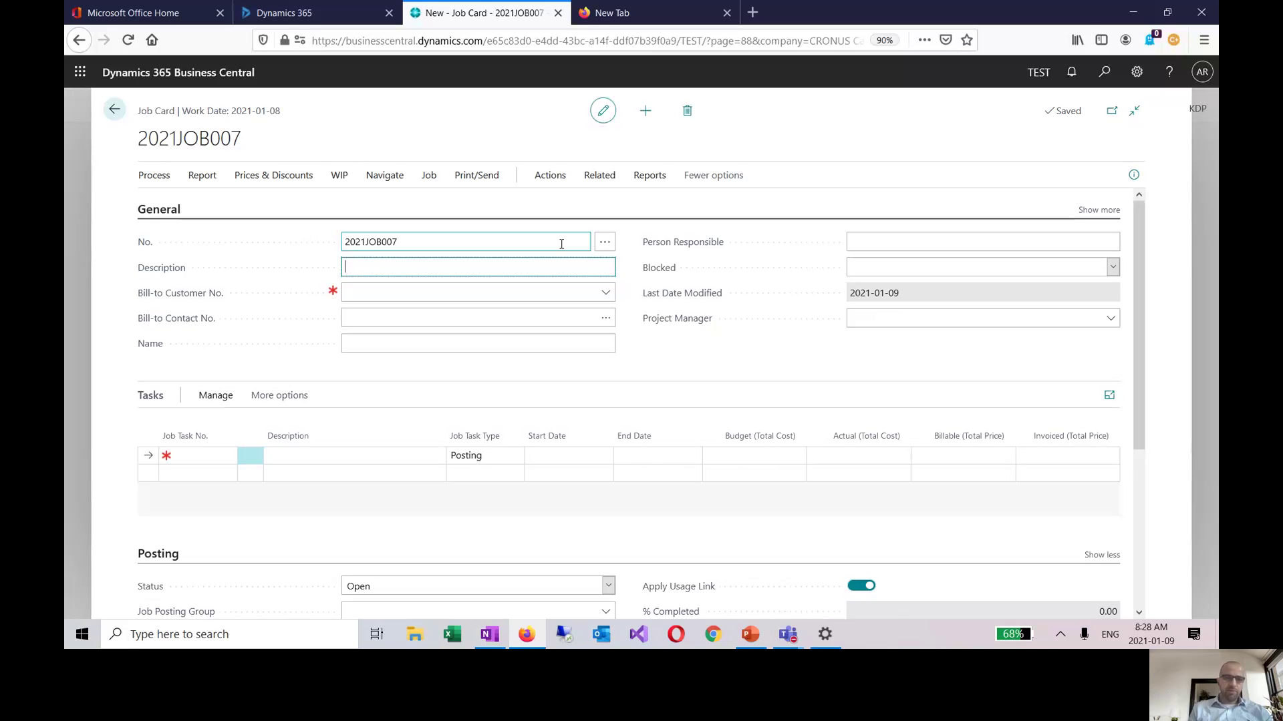
{"action": "type", "text": "Construction "}
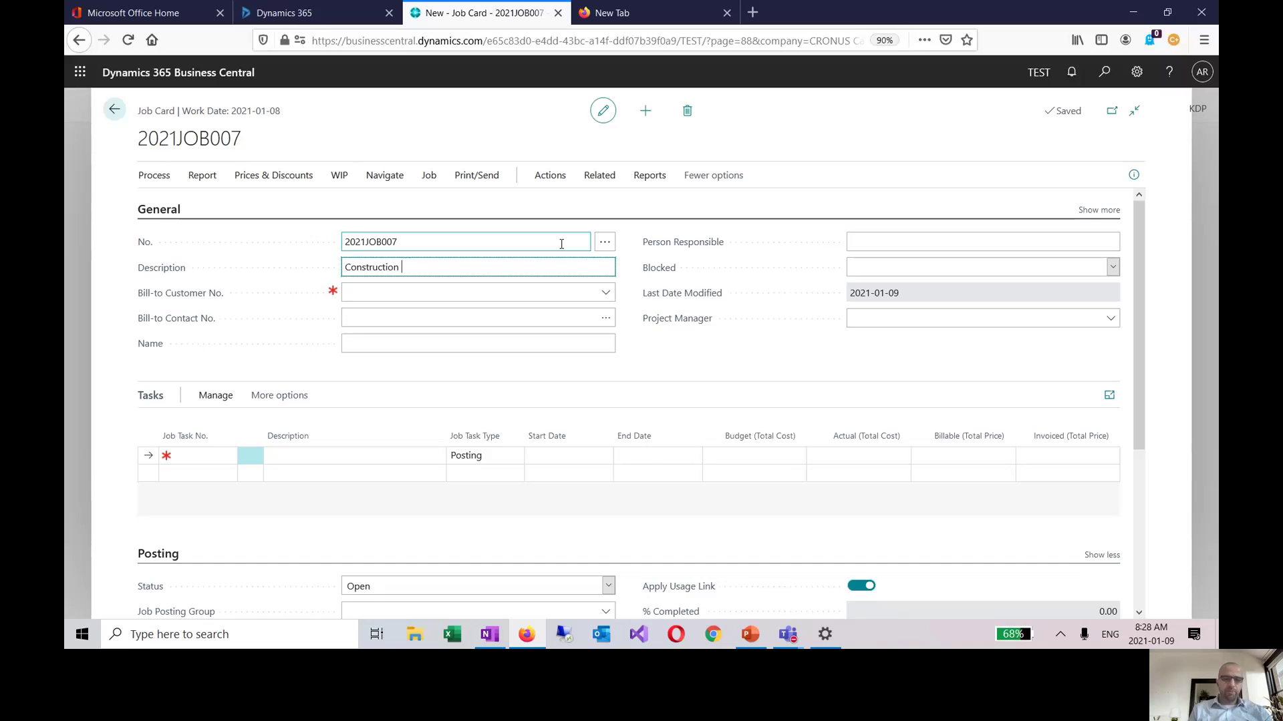
{"action": "type", "text": "job City Center"}
{"action": "key", "text": "Tab"}
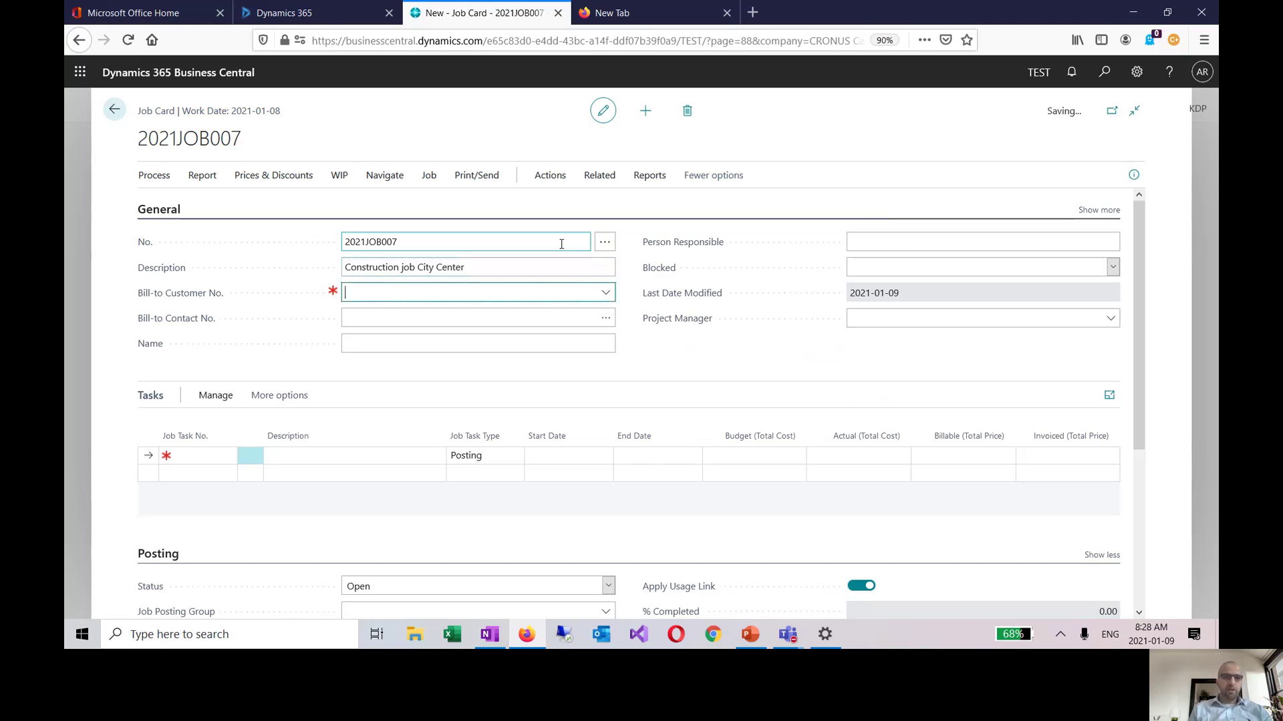
Step: Assign KAIZEN Dynamics Partners Inc as the job's bill-to customer
{"action": "left_click", "coordinate": [606, 294]}
{"action": "scroll", "coordinate": [698, 414], "scroll_direction": "down", "scroll_amount": 2}
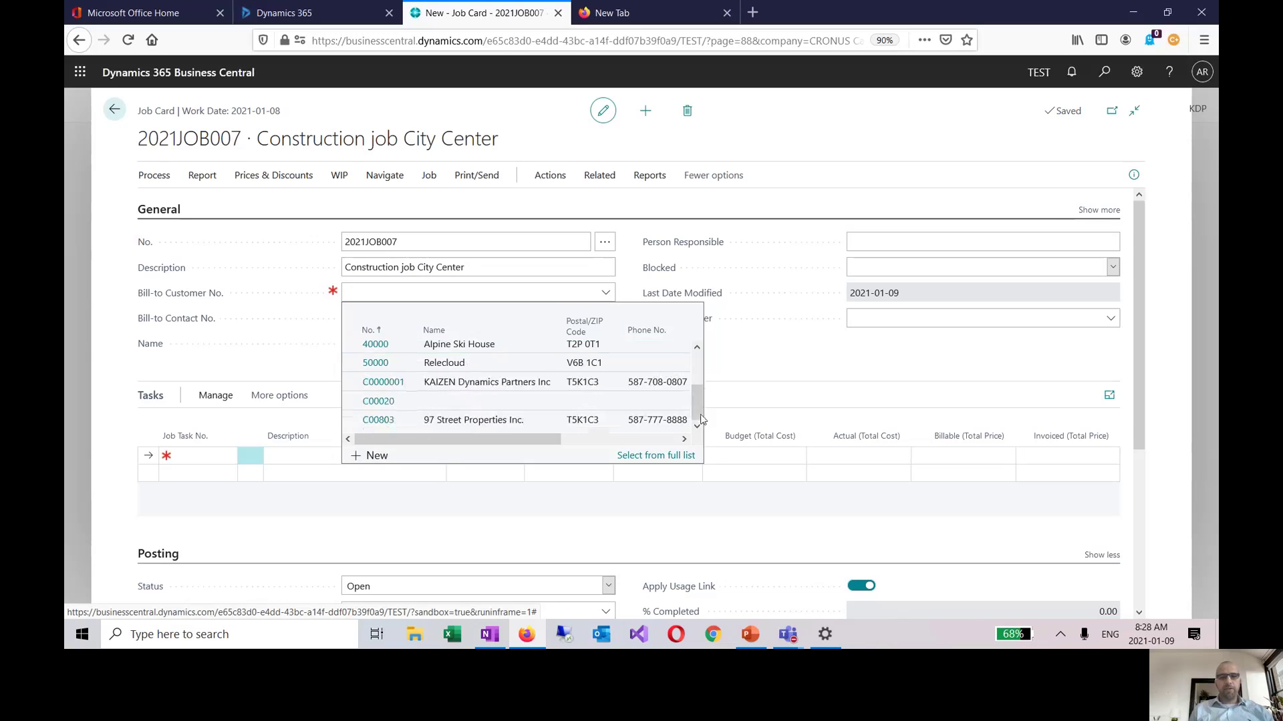
{"action": "left_click", "coordinate": [651, 383]}
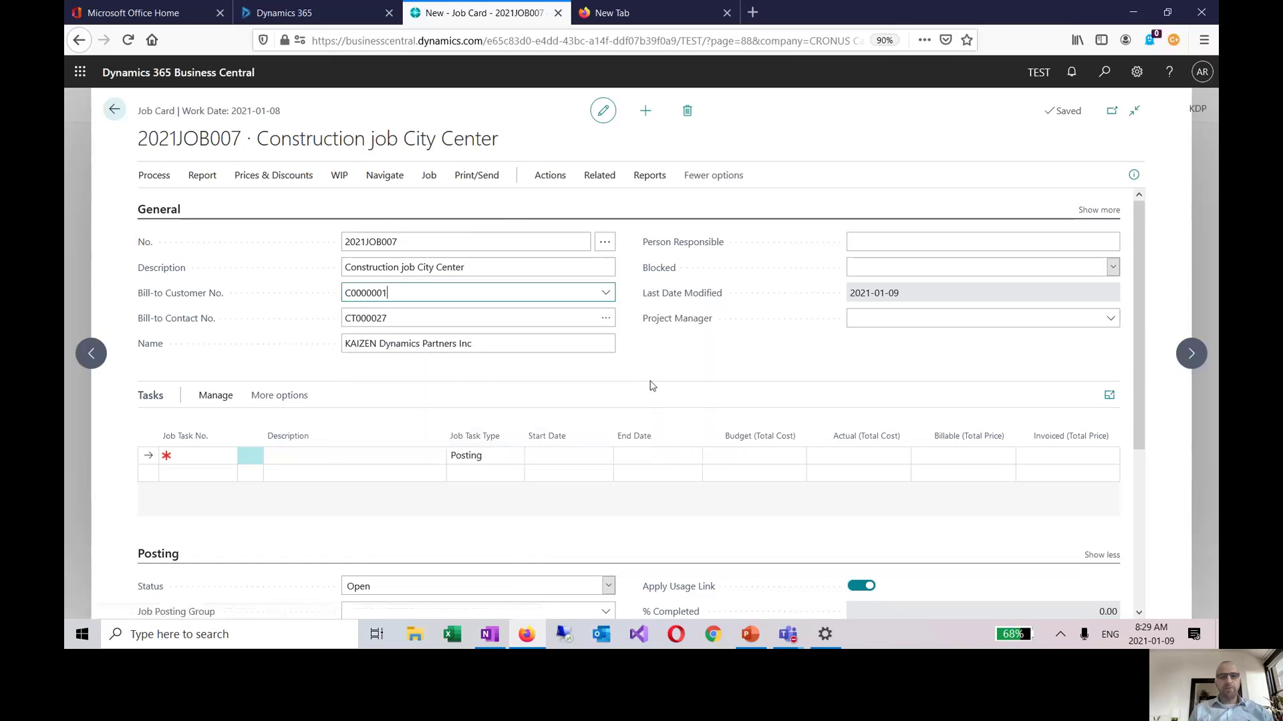
Step: Assign the first listed resource as Person Responsible and the first listed user as Project Manager
{"action": "left_click", "coordinate": [947, 243]}
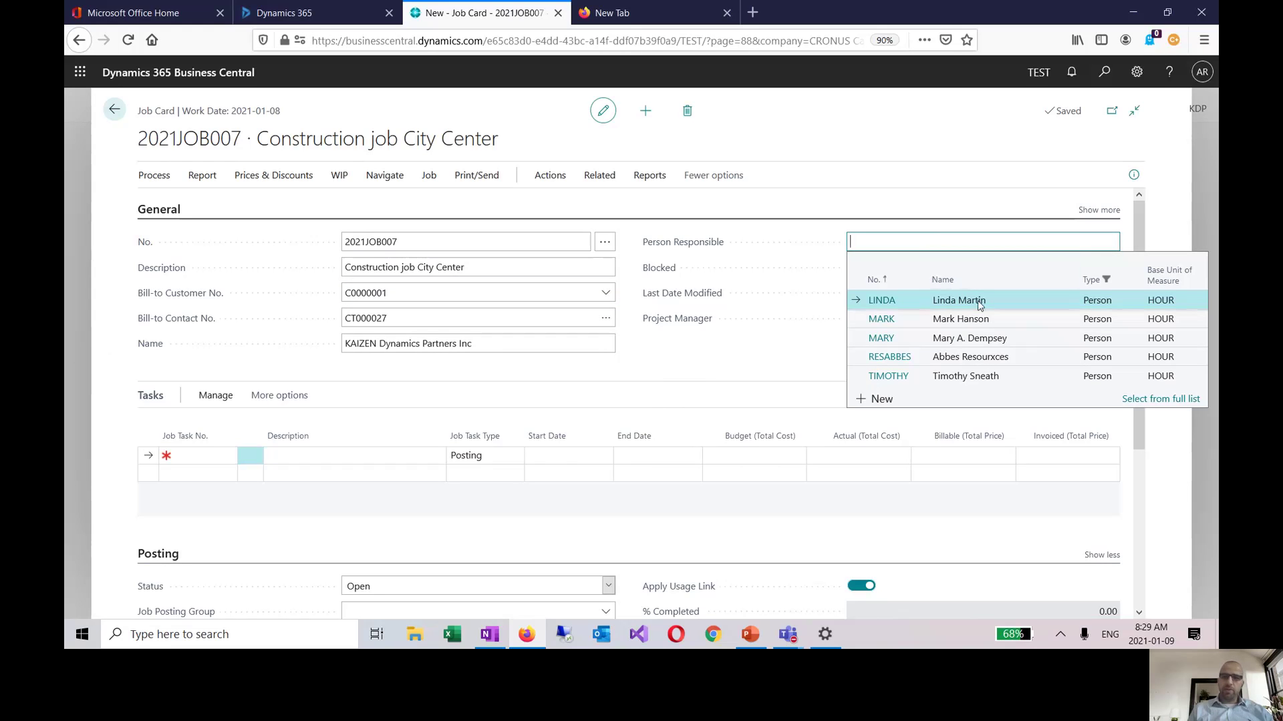
{"action": "left_click", "coordinate": [979, 304]}
{"action": "left_click", "coordinate": [962, 315]}
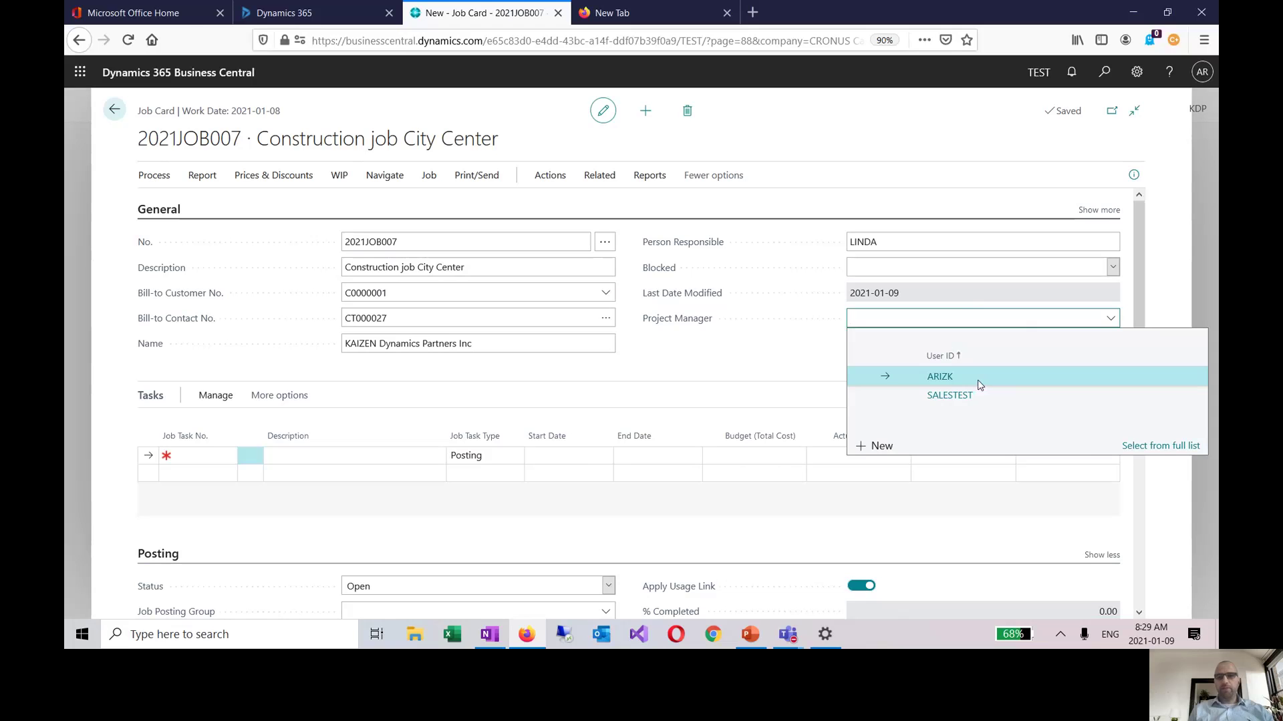
{"action": "left_click", "coordinate": [977, 382]}
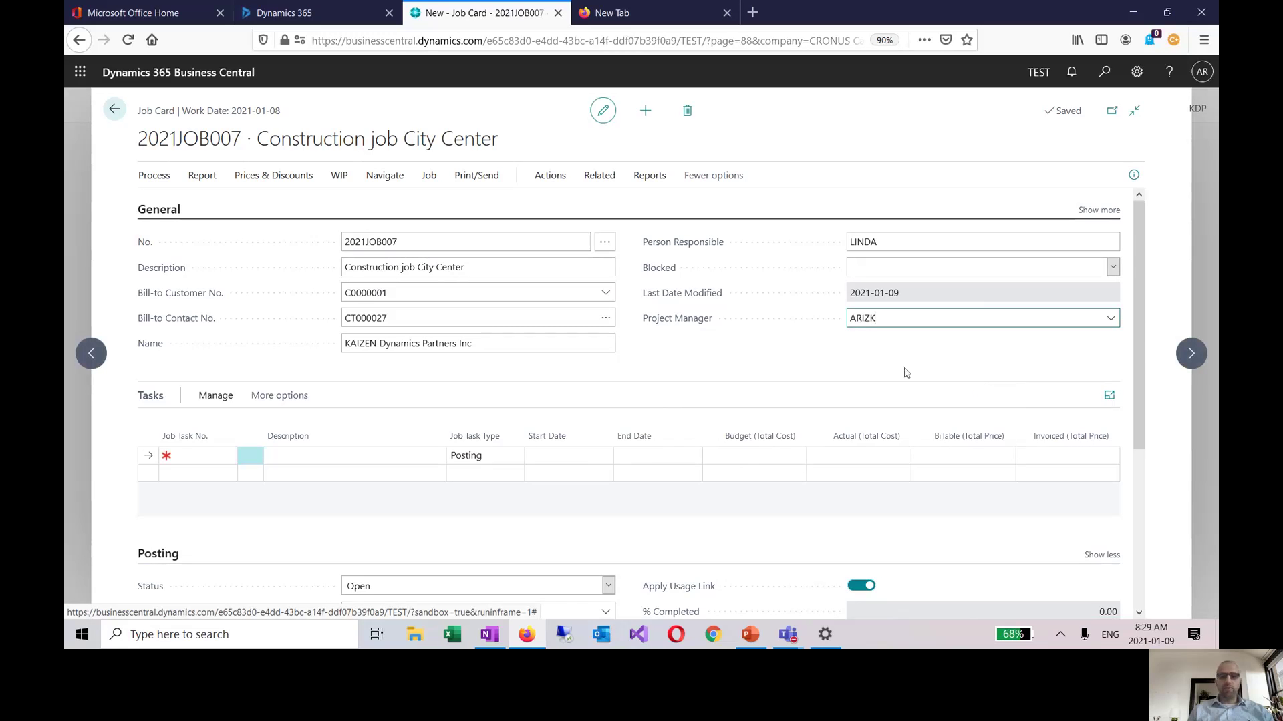
Step: Begin copying job tasks into the new job, choosing 2021JOB001 (Project Landscaping) as the source job
{"action": "left_click", "coordinate": [1147, 307]}
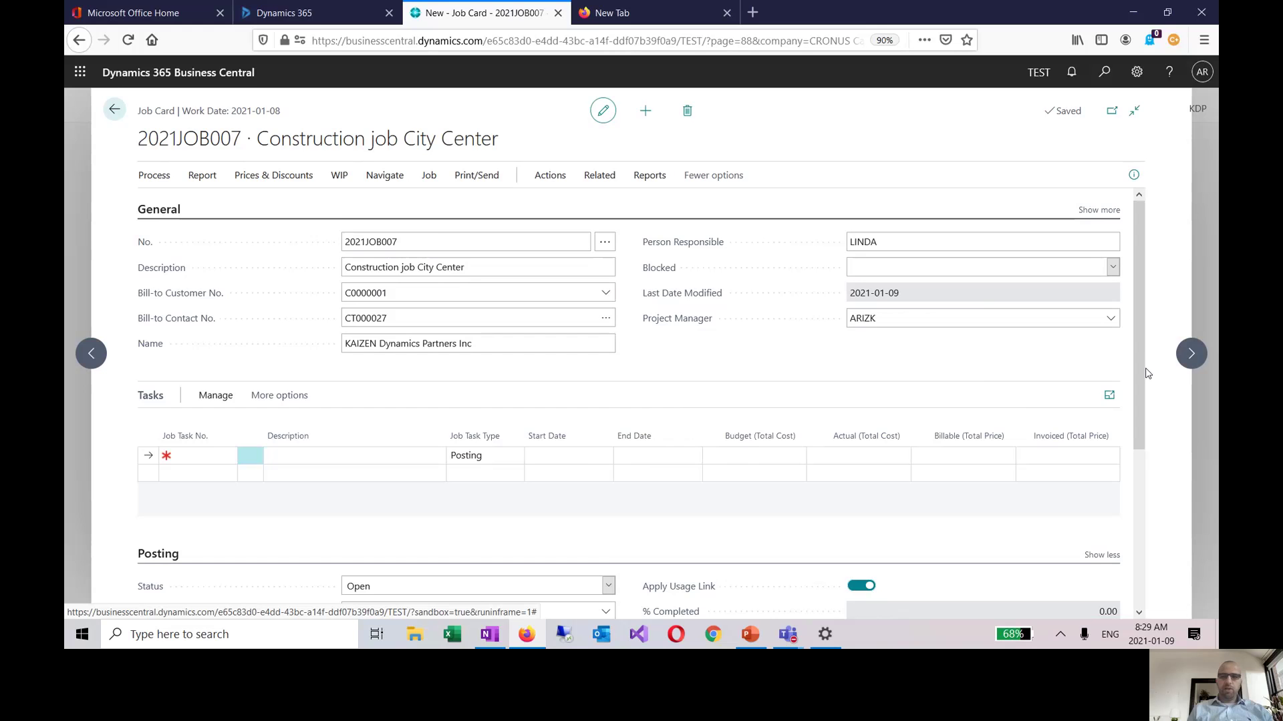
{"action": "scroll", "coordinate": [1147, 374], "scroll_direction": "down", "scroll_amount": 1}
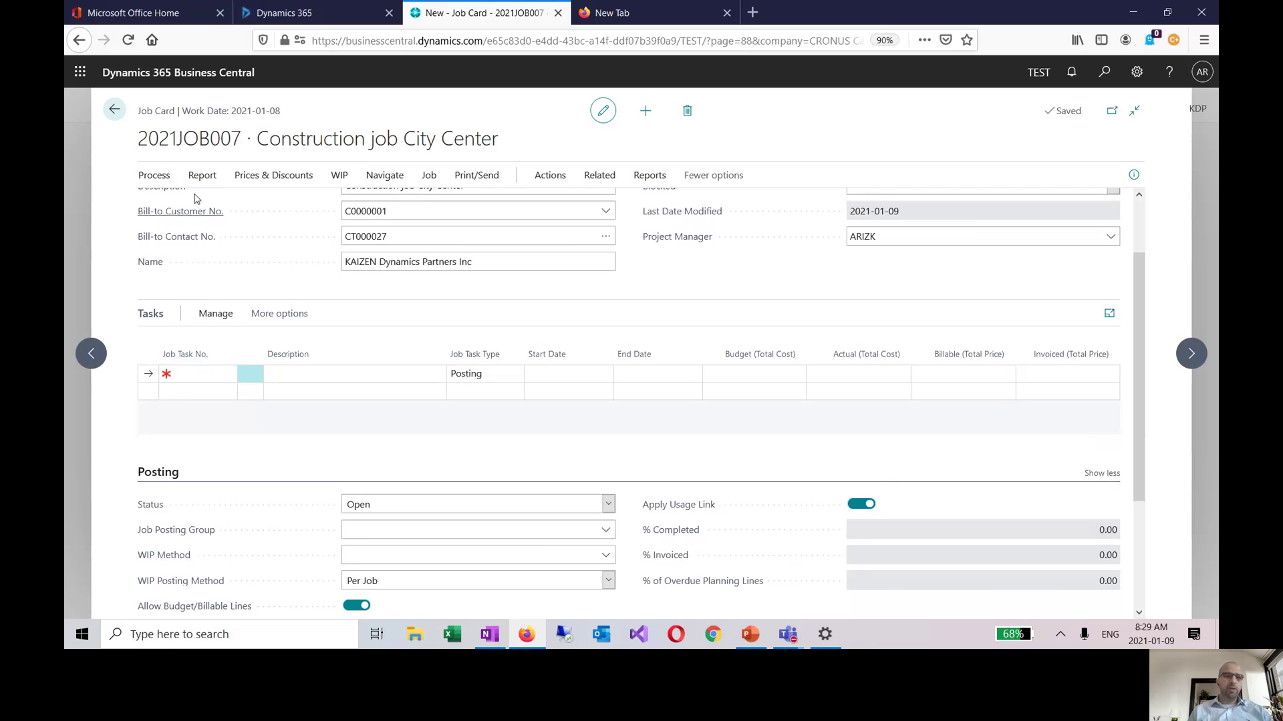
{"action": "left_click", "coordinate": [162, 176]}
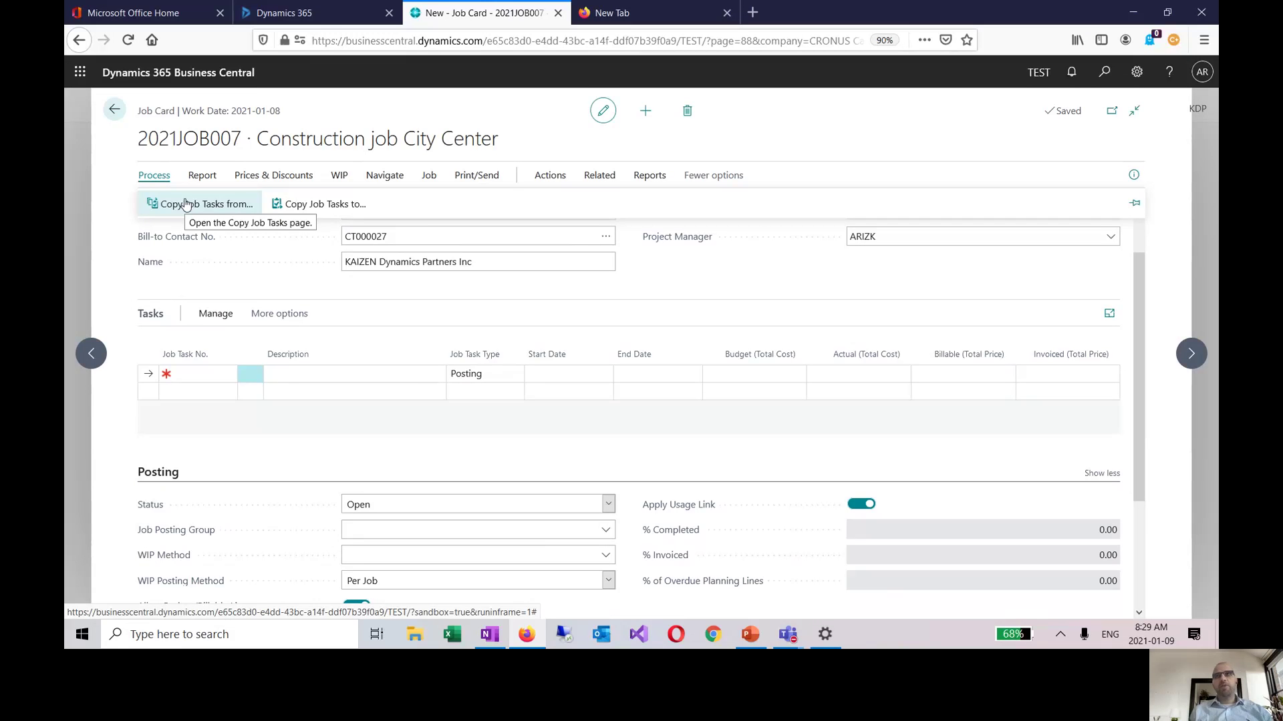
{"action": "left_click", "coordinate": [186, 204]}
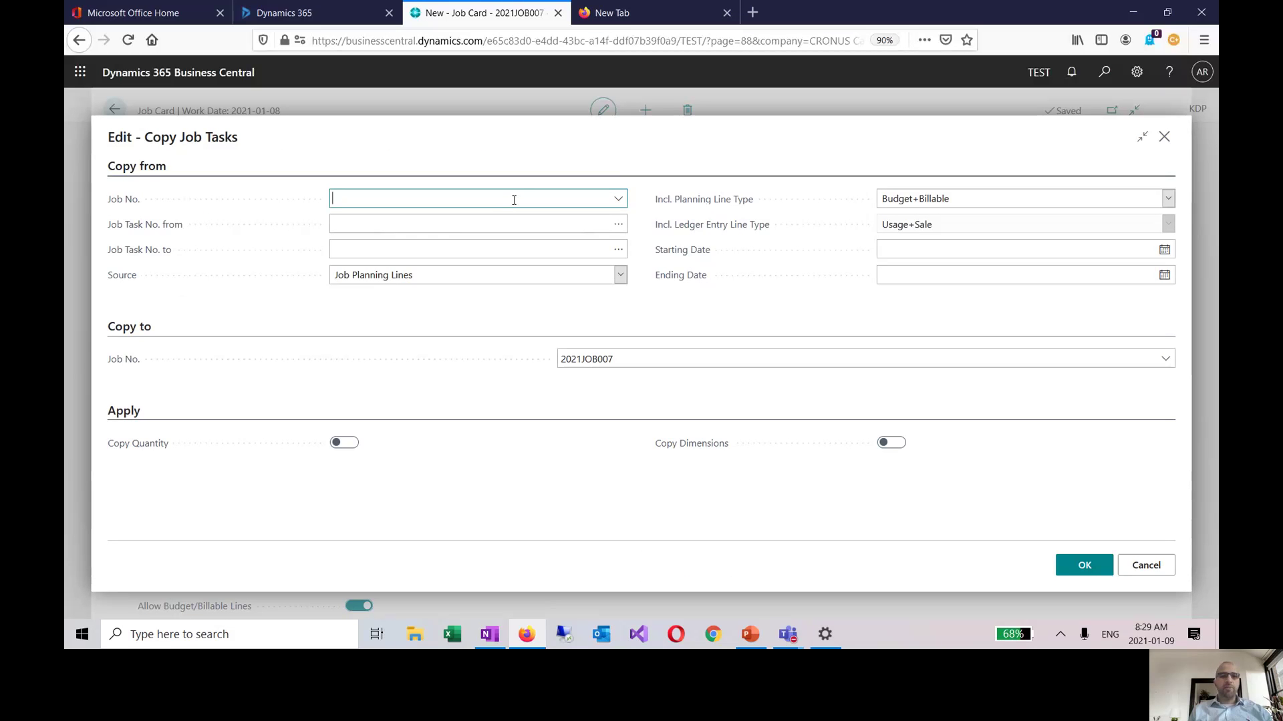
{"action": "left_click", "coordinate": [617, 201]}
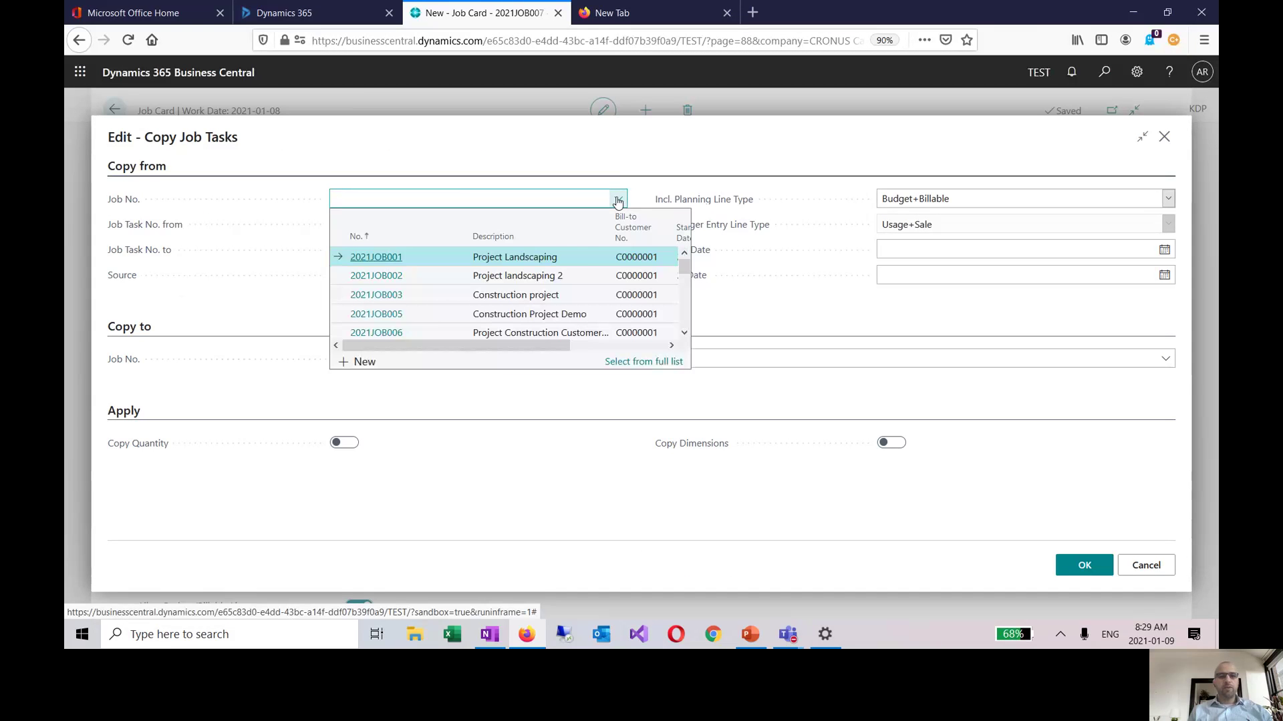
{"action": "left_click", "coordinate": [578, 263]}
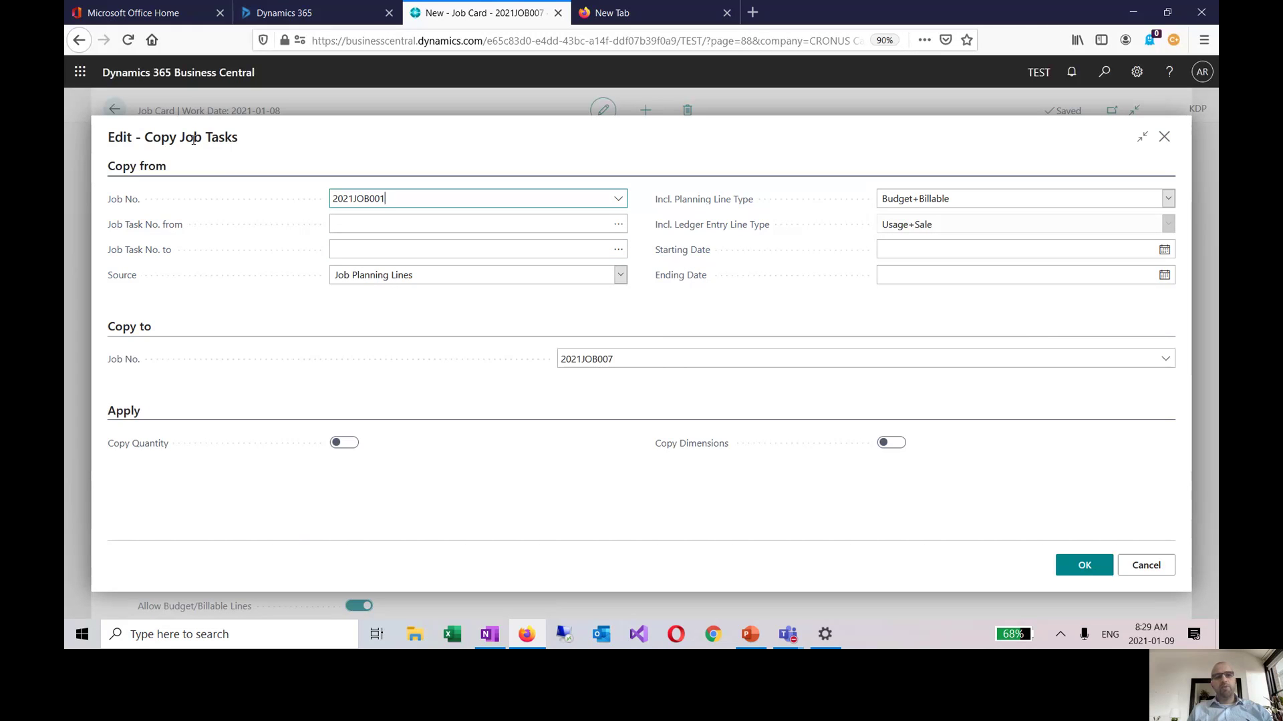
{"action": "triple_click", "coordinate": [214, 138]}
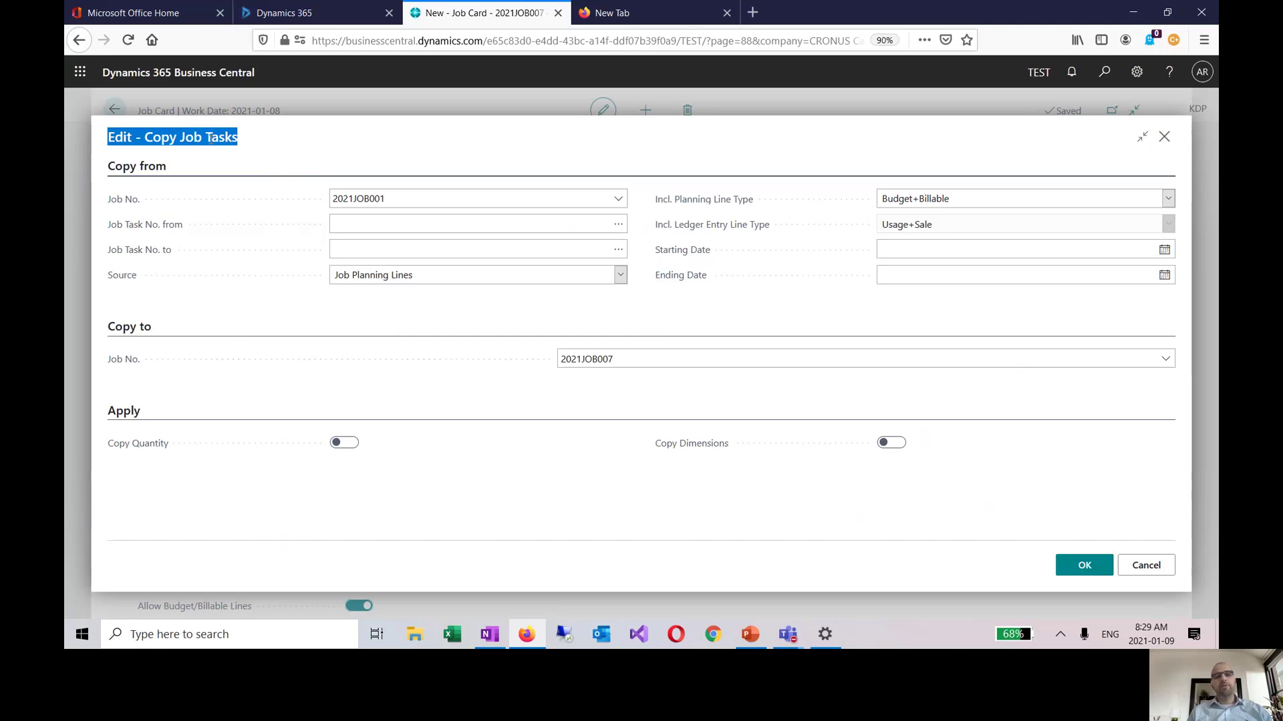
{"action": "left_click", "coordinate": [394, 225]}
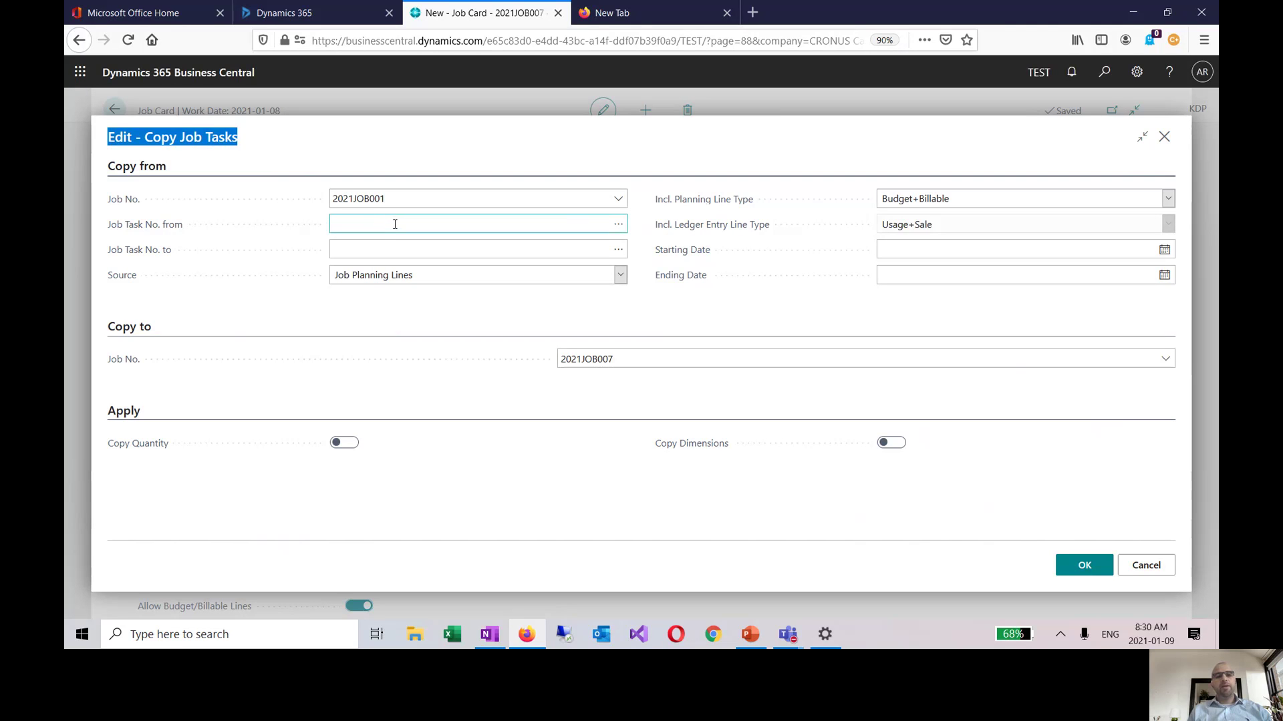
{"action": "left_click", "coordinate": [394, 225]}
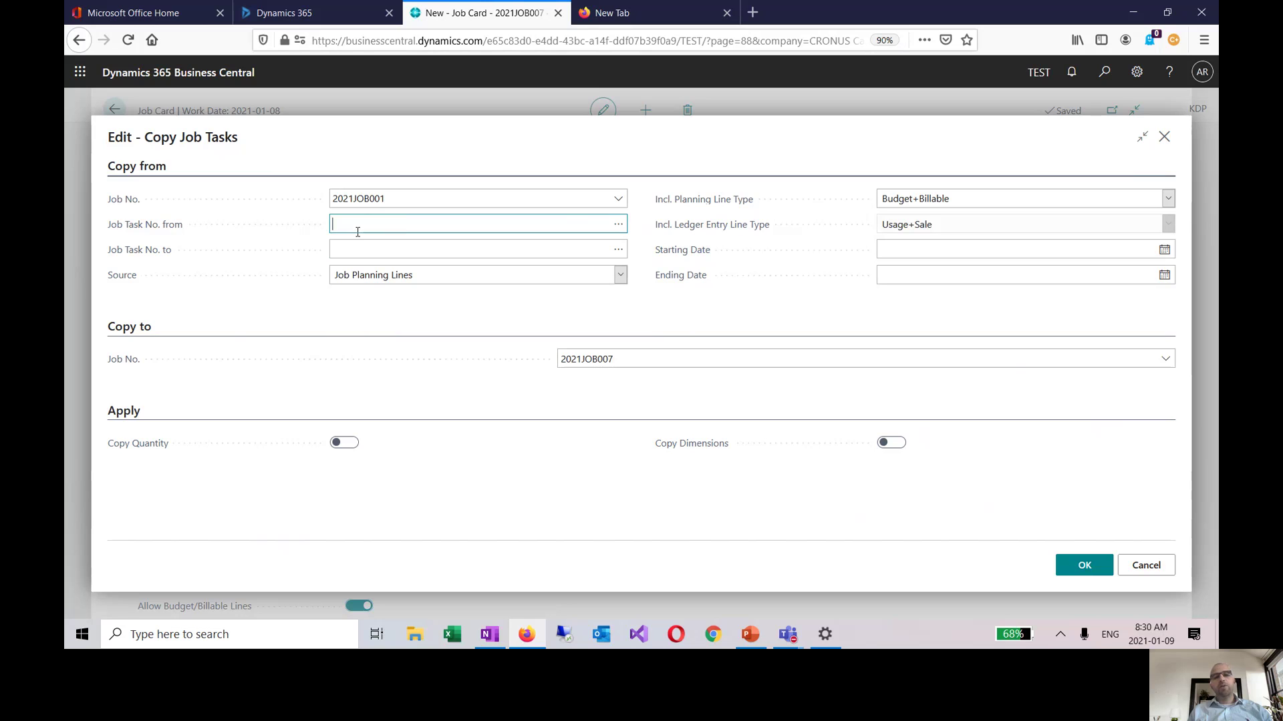
Step: Review the source job's task list for the starting job task number, and leave the task range blank
{"action": "left_click", "coordinate": [364, 256]}
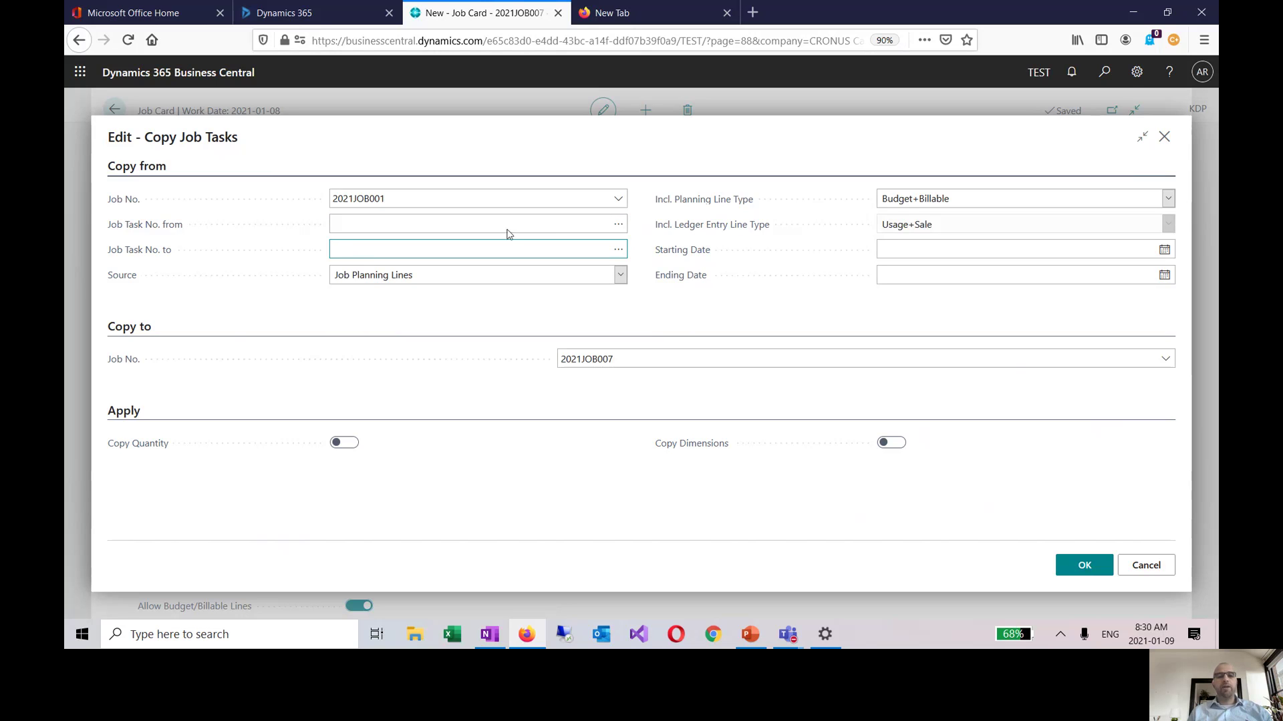
{"action": "left_click", "coordinate": [619, 227]}
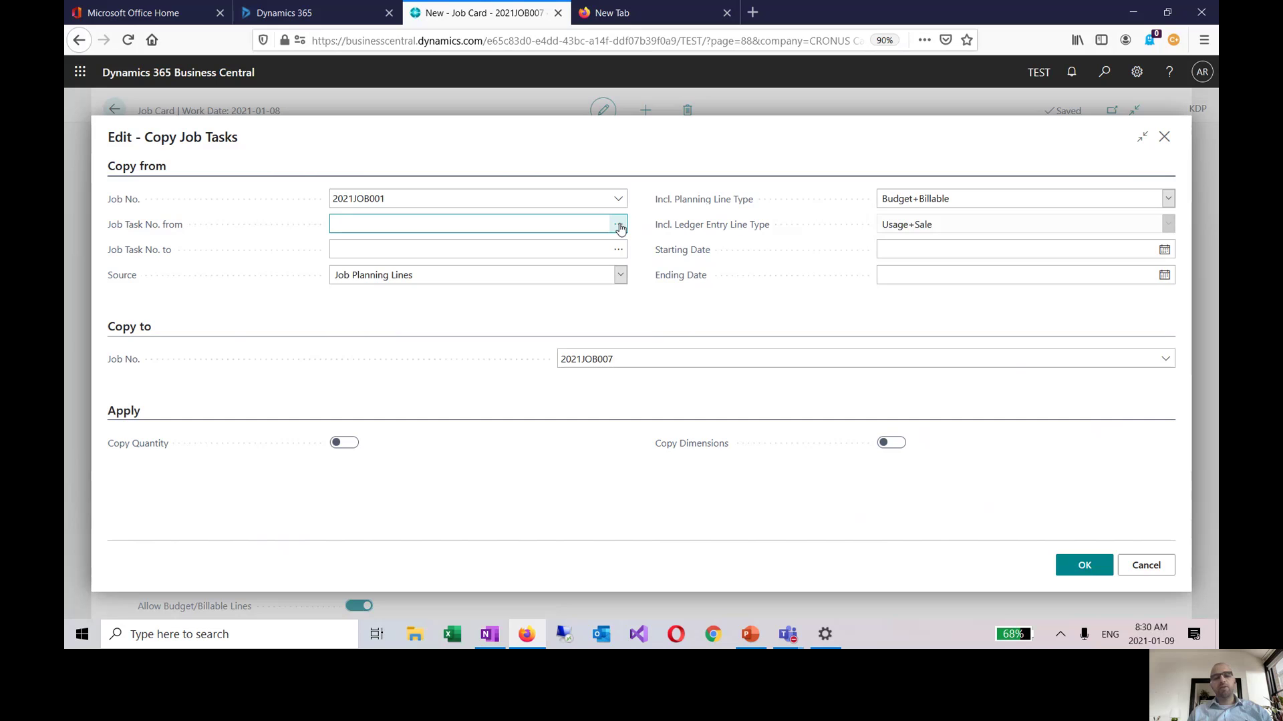
{"action": "left_click", "coordinate": [619, 227]}
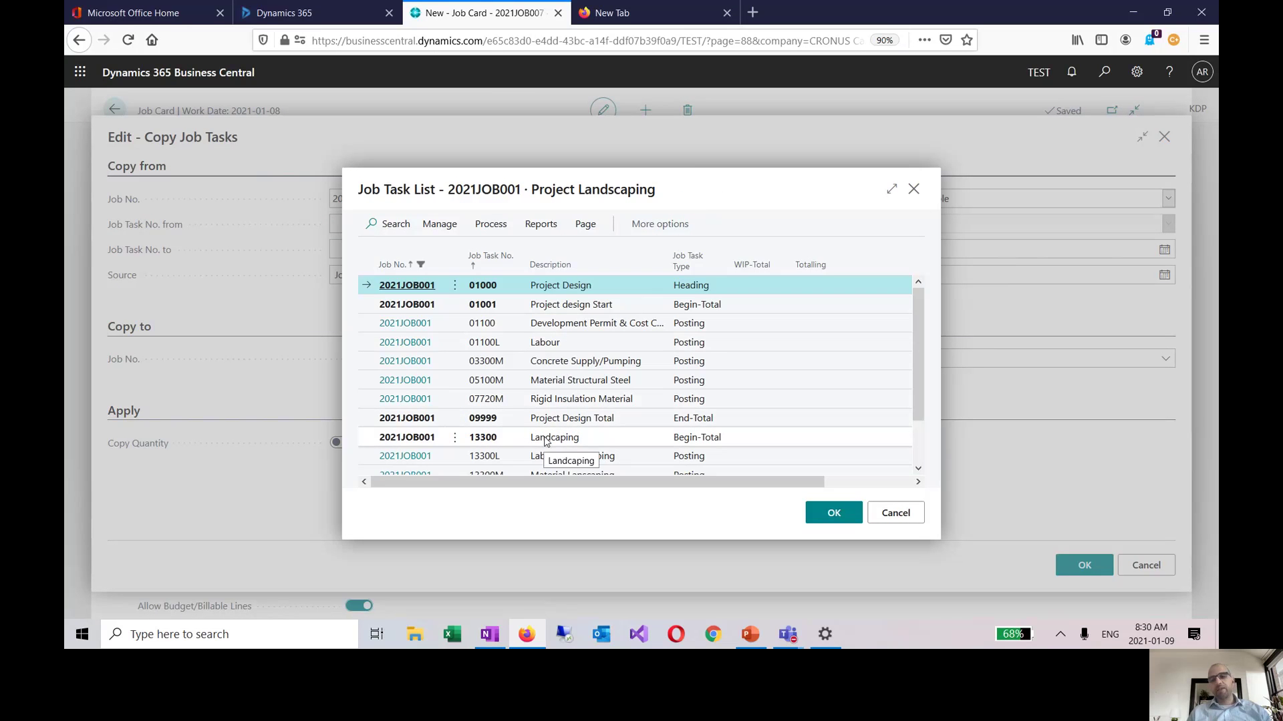
{"action": "left_click_drag", "start_coordinate": [925, 417], "coordinate": [923, 475]}
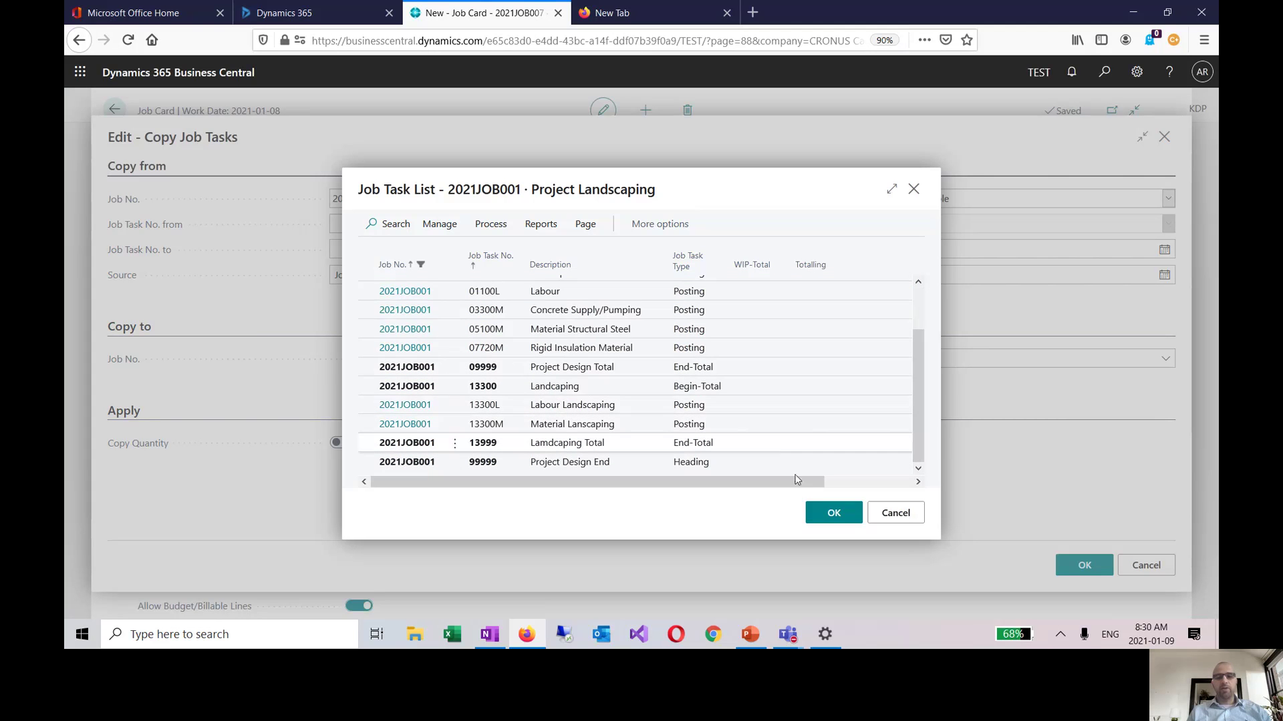
{"action": "left_click", "coordinate": [895, 514]}
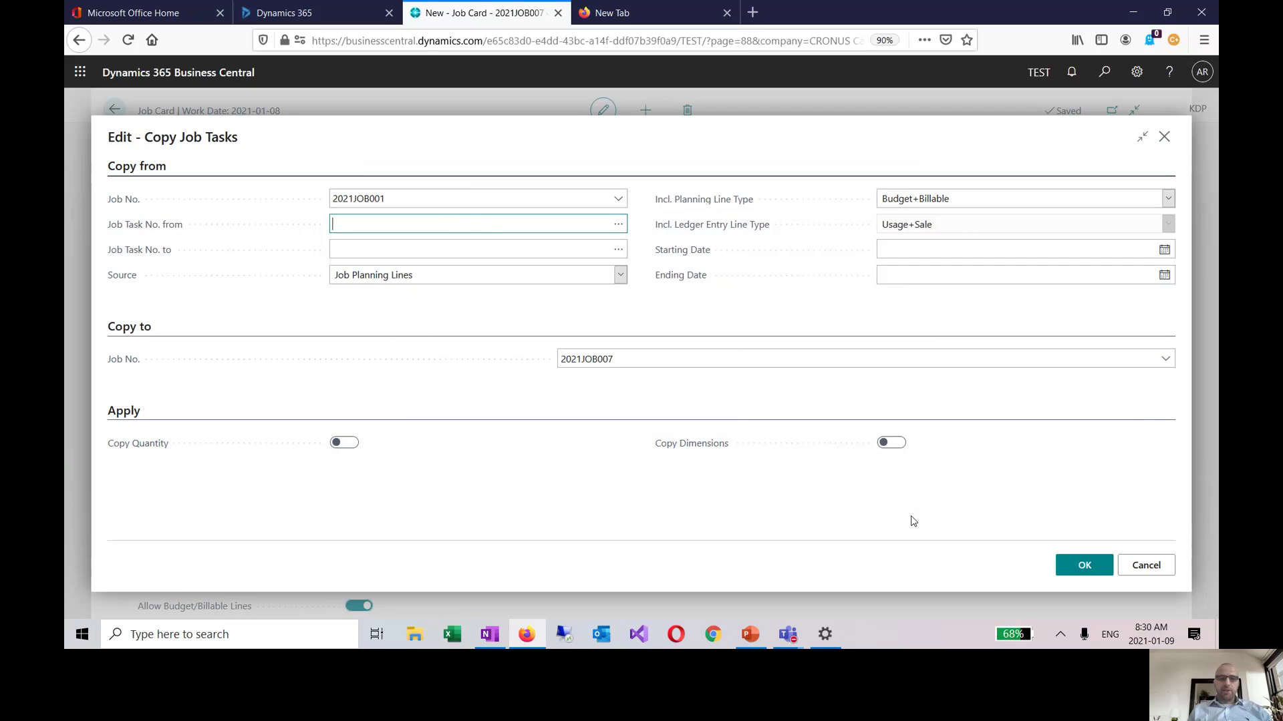
Step: Copy the job tasks from 2021JOB001 to 2021JOB007 with Copy Quantity enabled
{"action": "left_click", "coordinate": [713, 364]}
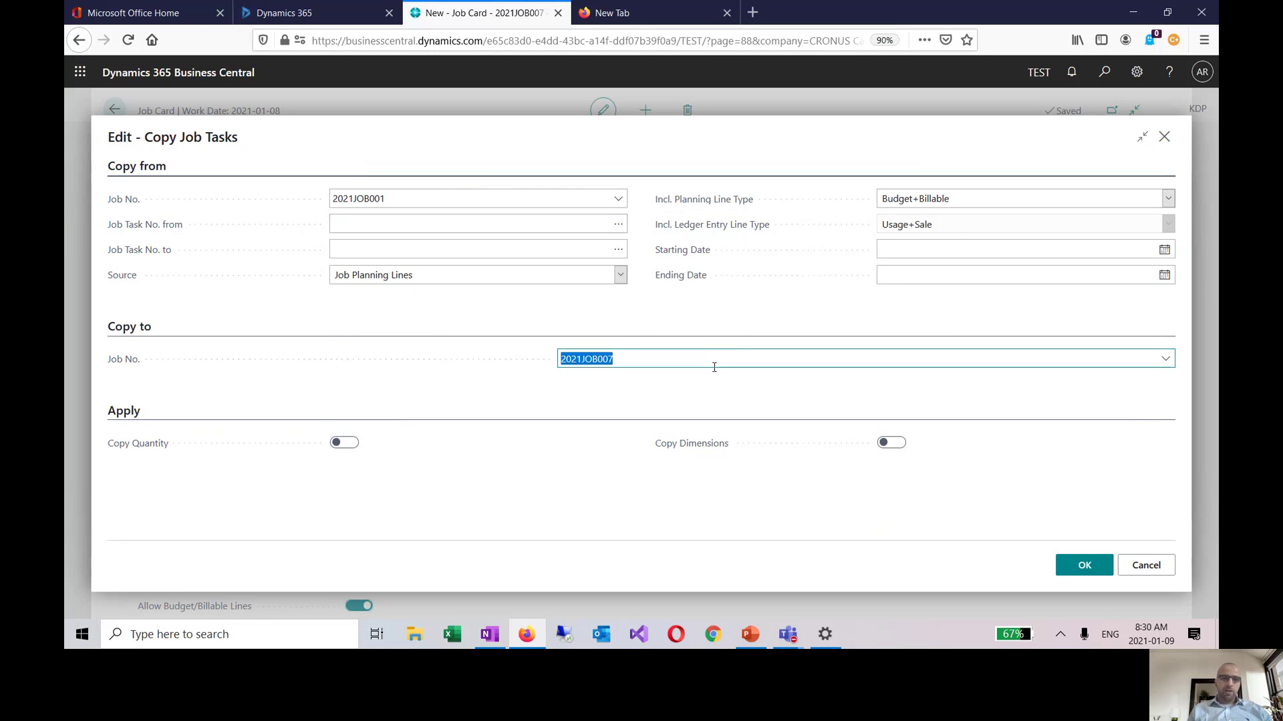
{"action": "left_click", "coordinate": [394, 197]}
{"action": "left_click", "coordinate": [609, 358]}
{"action": "left_click", "coordinate": [352, 447]}
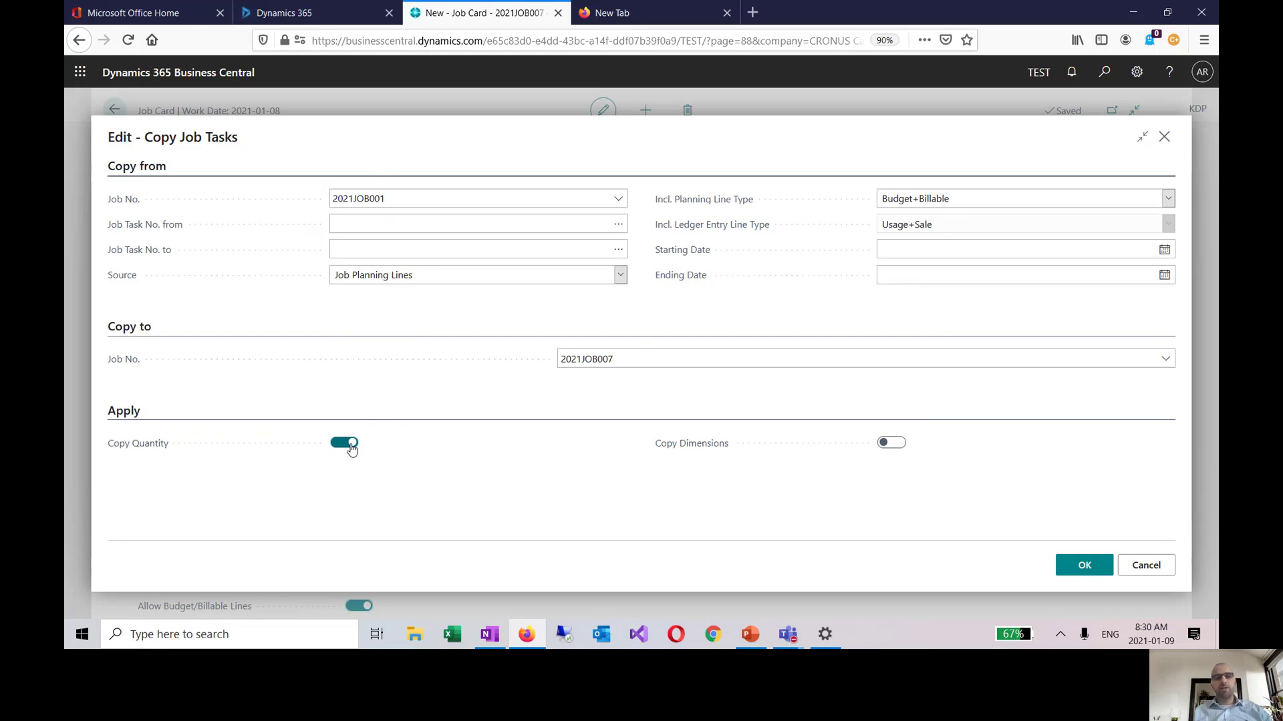
{"action": "left_click", "coordinate": [378, 193]}
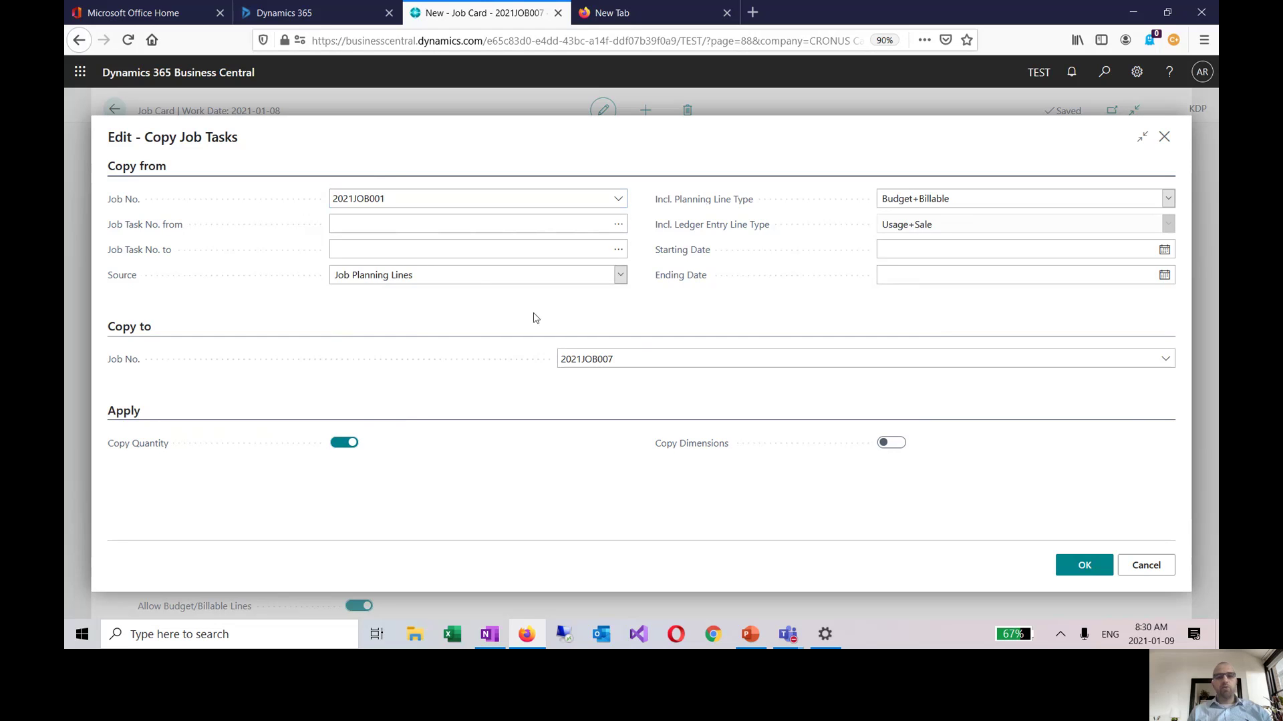
{"action": "left_click", "coordinate": [609, 363]}
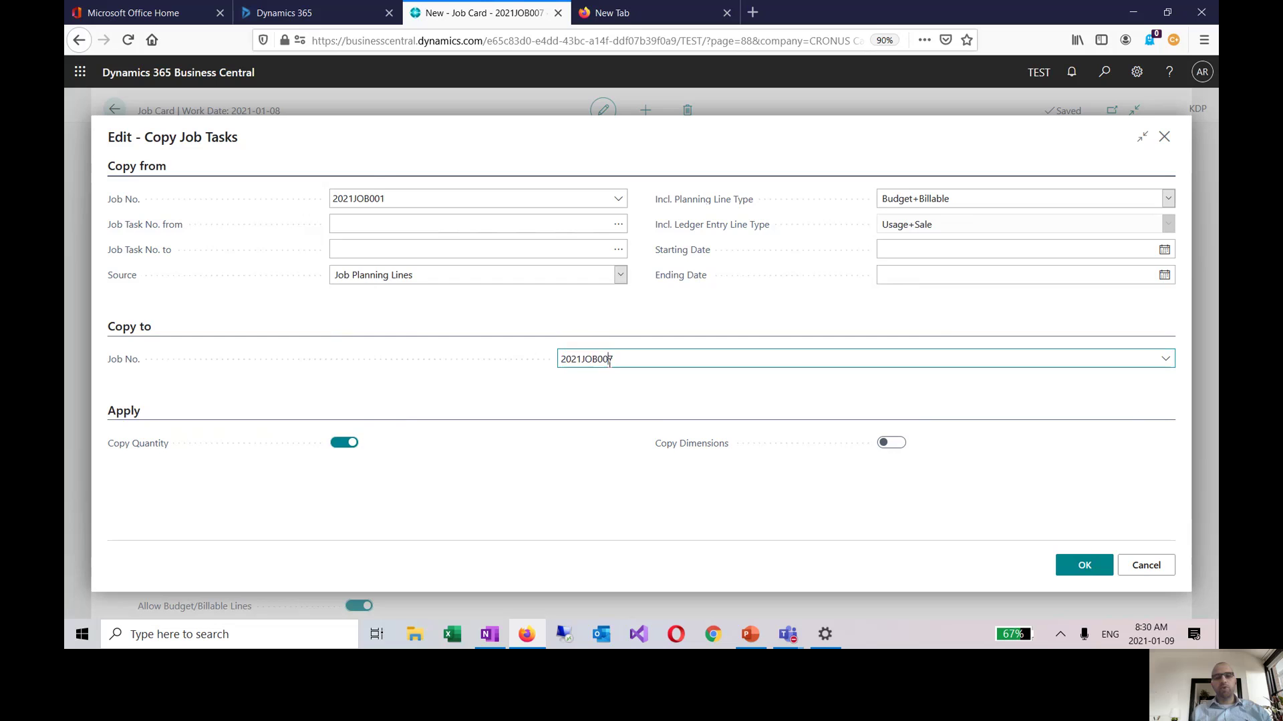
{"action": "double_click", "coordinate": [609, 362]}
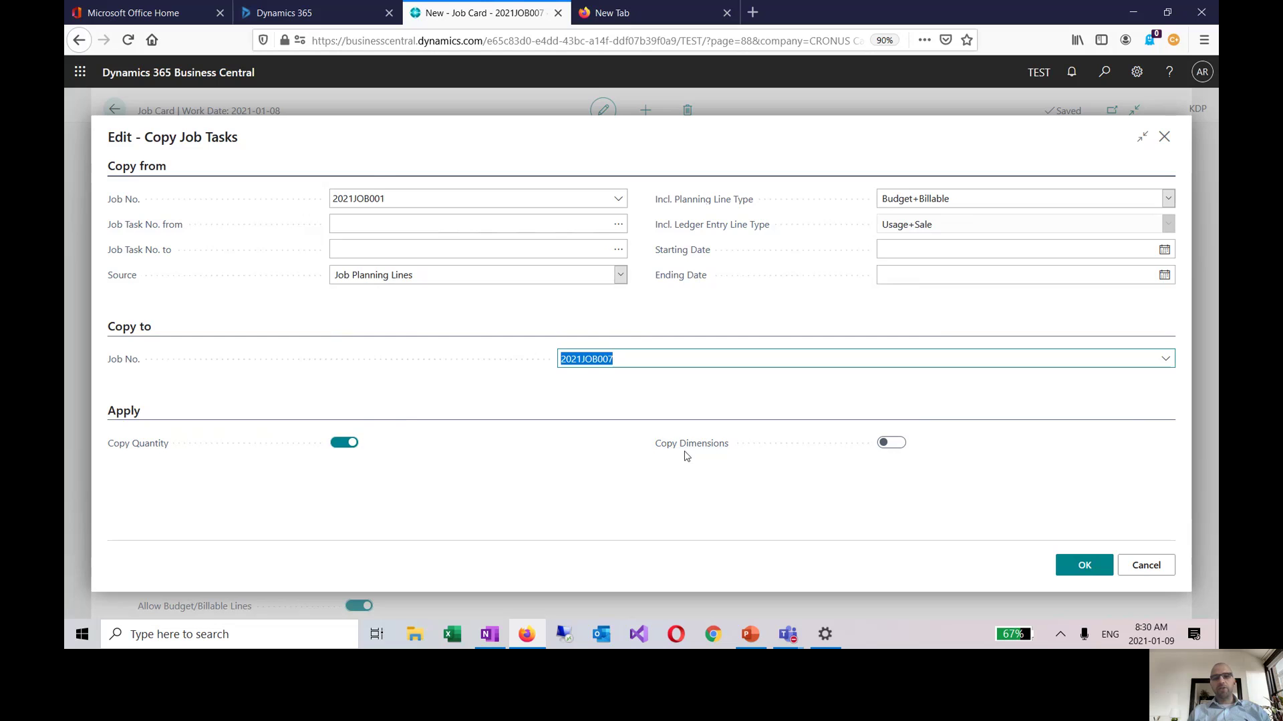
{"action": "left_click", "coordinate": [1087, 574]}
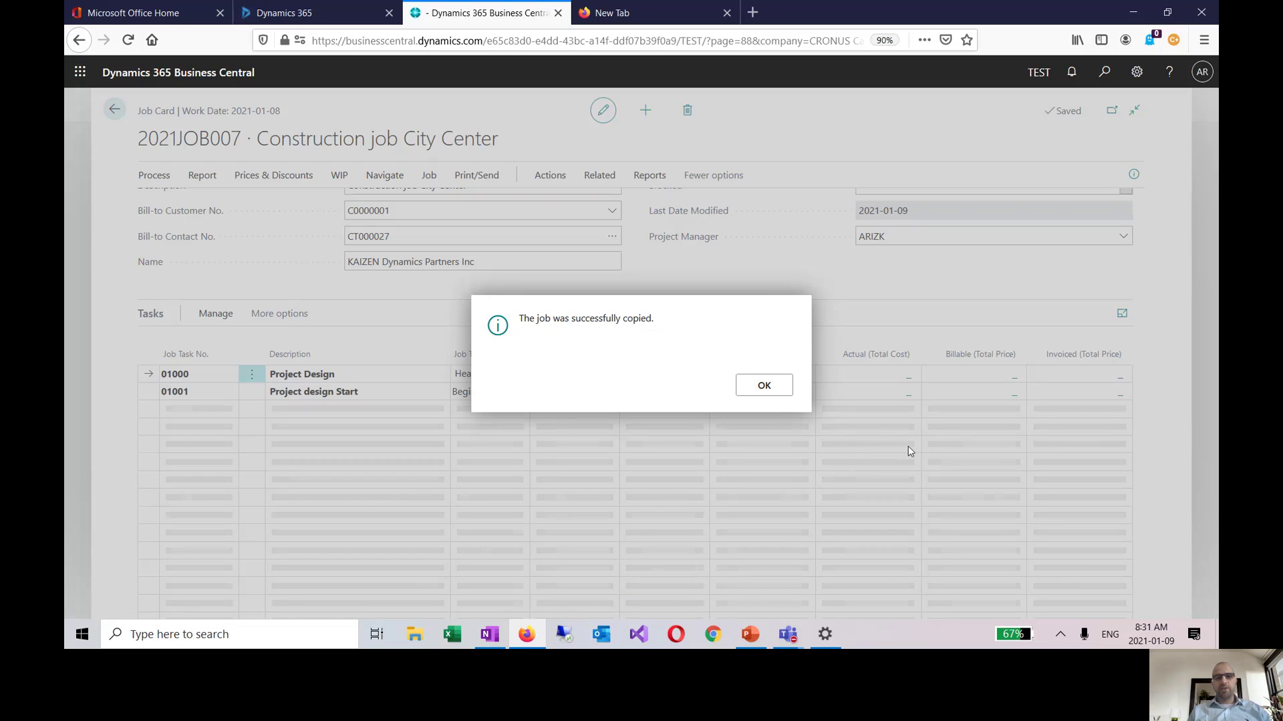
{"action": "left_click", "coordinate": [765, 388]}
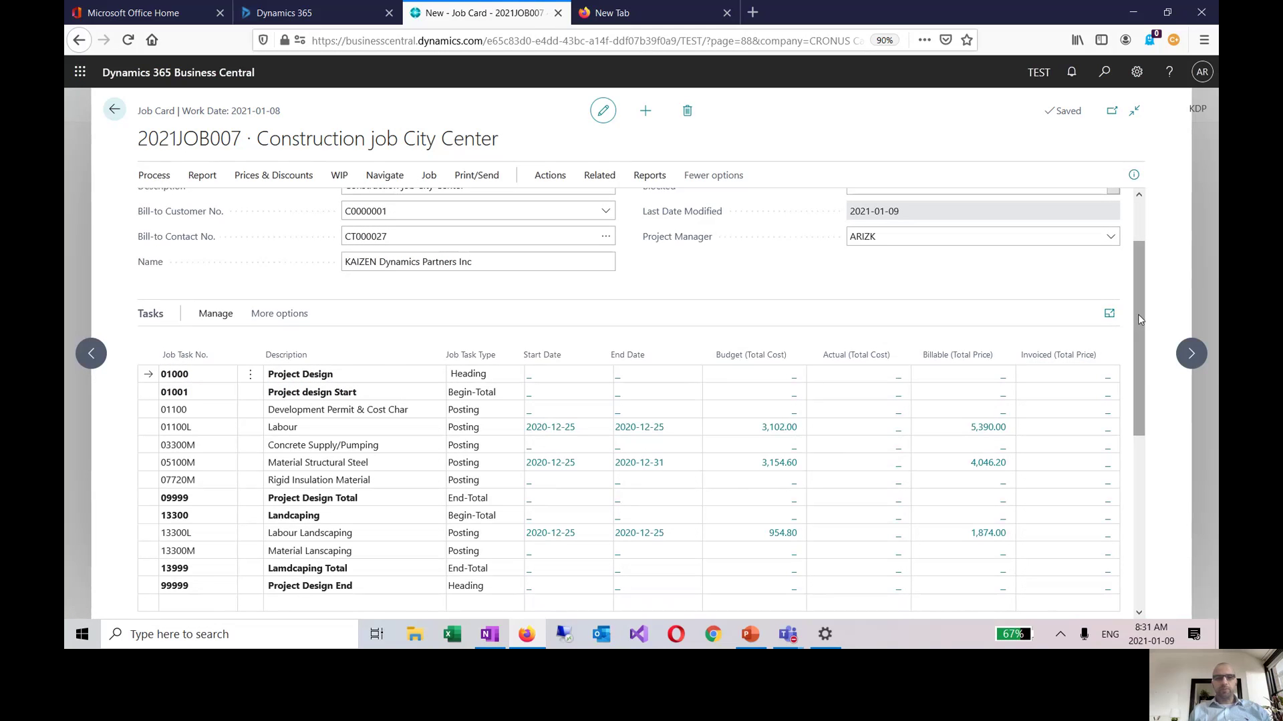
Step: Inspect the planning lines behind the Labour task's budgeted total cost and return to the job card
{"action": "mouse_move", "coordinate": [1138, 314]}
{"action": "left_mouse_down"}
{"action": "mouse_move", "coordinate": [1139, 366]}
{"action": "mouse_move", "coordinate": [1140, 330]}
{"action": "left_mouse_up"}
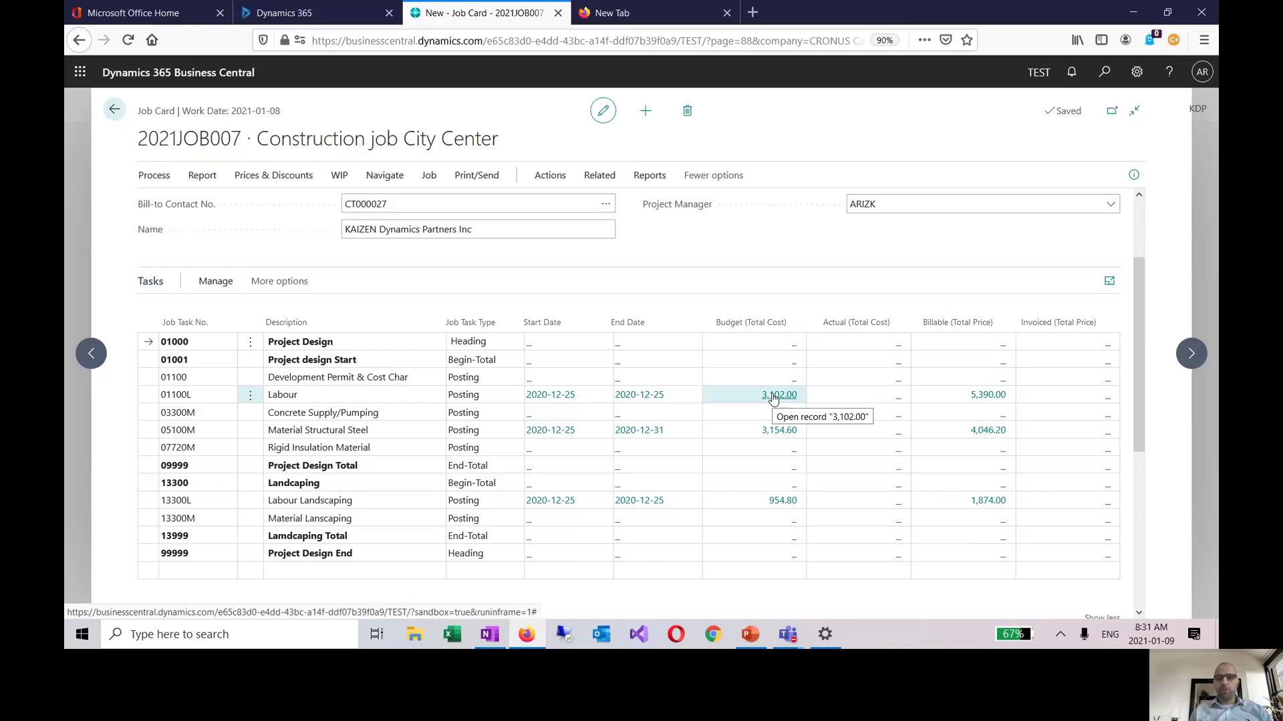
{"action": "left_click", "coordinate": [774, 395]}
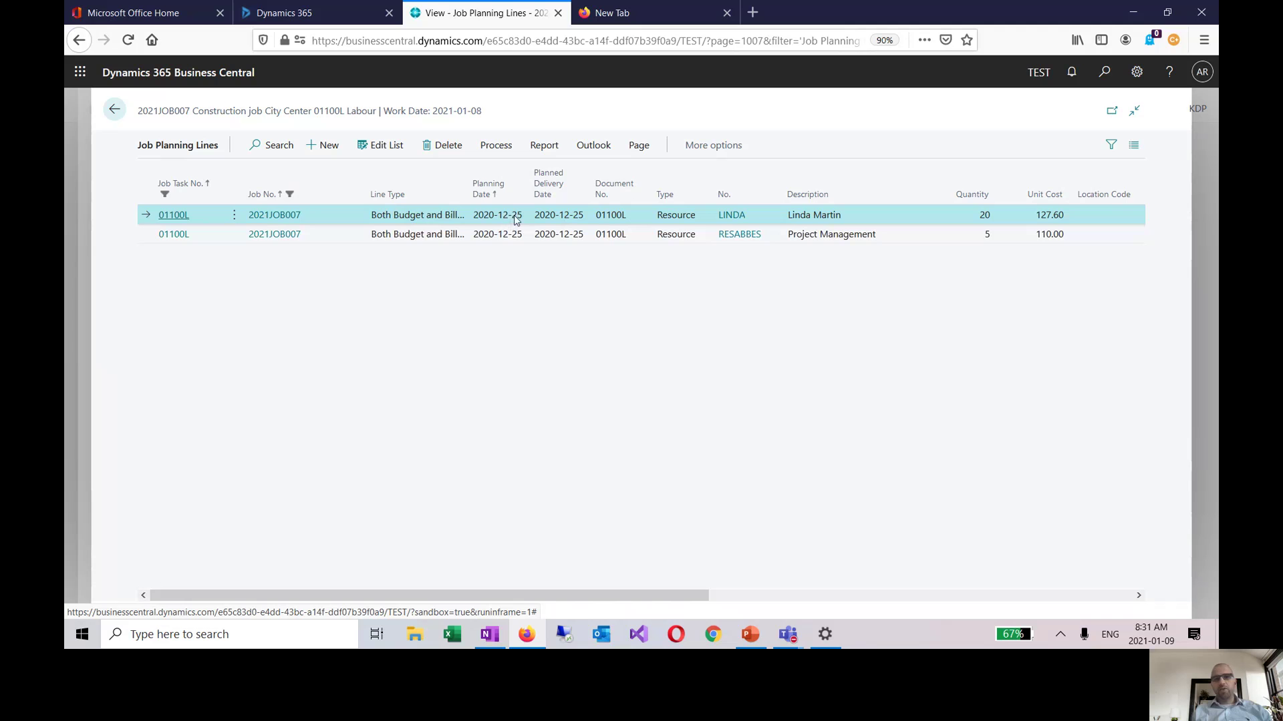
{"action": "left_click", "coordinate": [114, 111]}
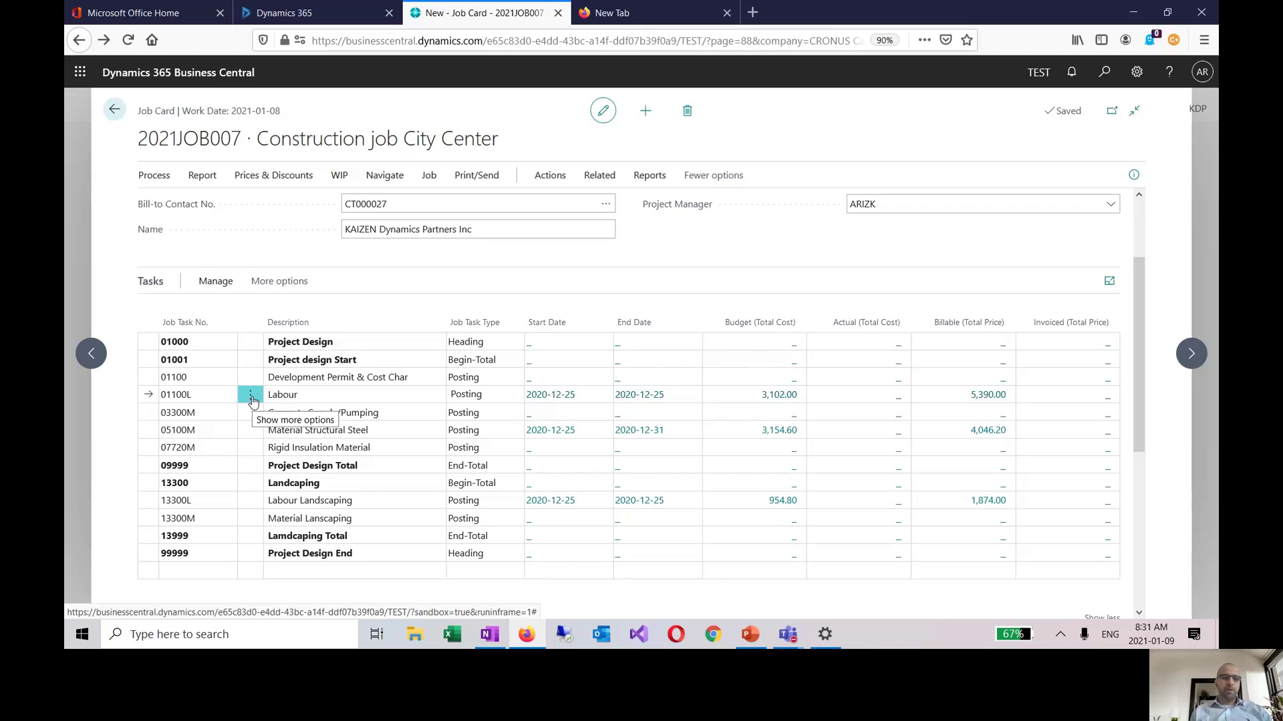
Step: Open the job planning lines of task 01100L Labour for editing
{"action": "double_click", "coordinate": [202, 395]}
{"action": "triple_click", "coordinate": [159, 110]}
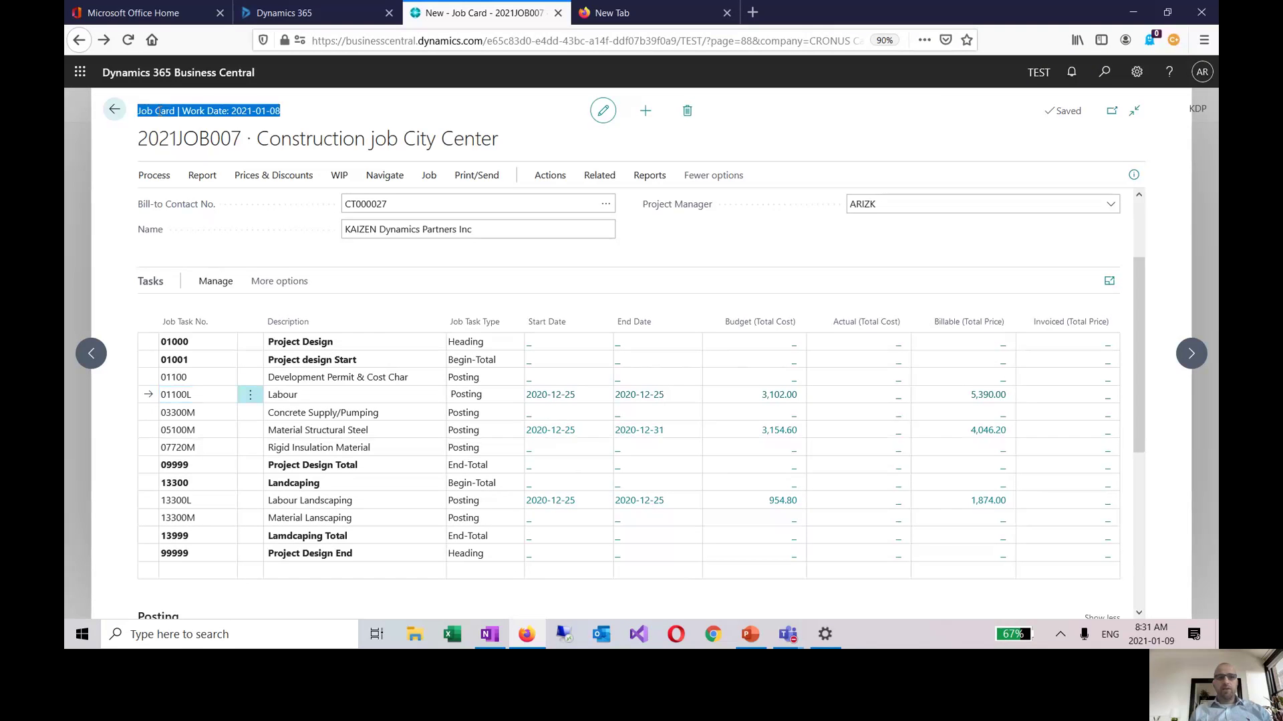
{"action": "triple_click", "coordinate": [183, 138]}
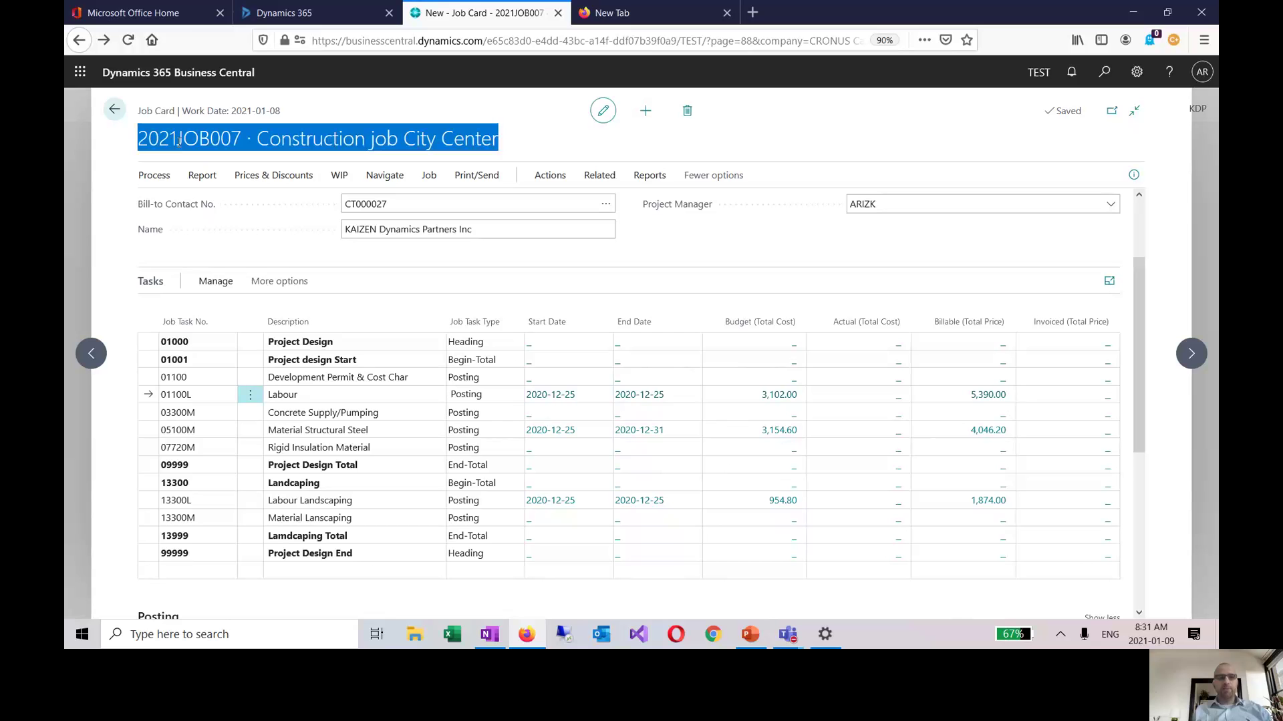
{"action": "left_click", "coordinate": [202, 395]}
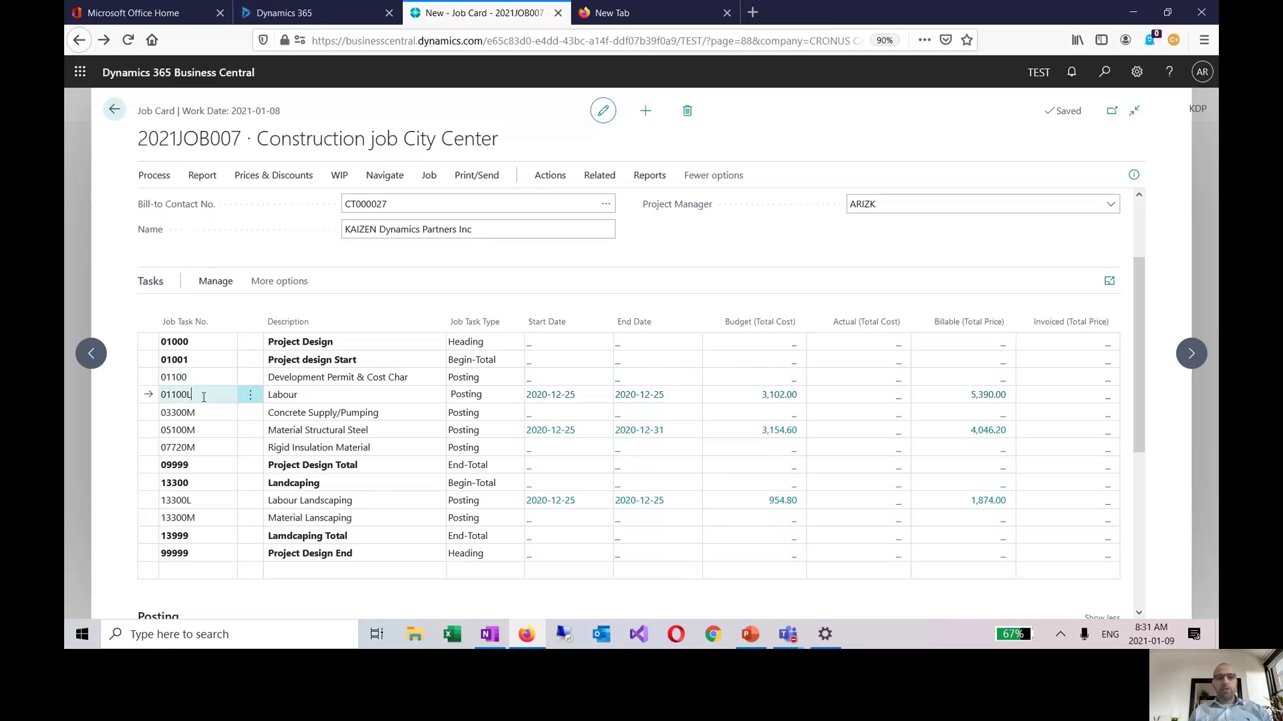
{"action": "left_click", "coordinate": [251, 396]}
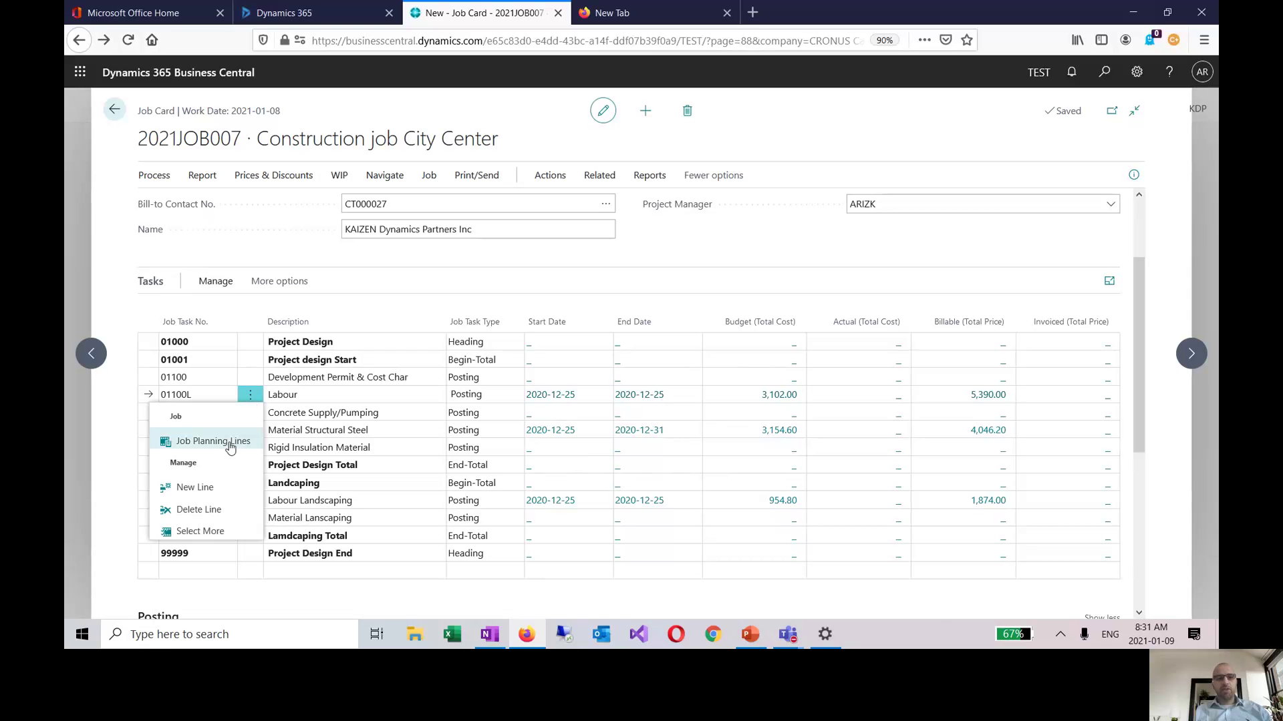
{"action": "left_click", "coordinate": [230, 448]}
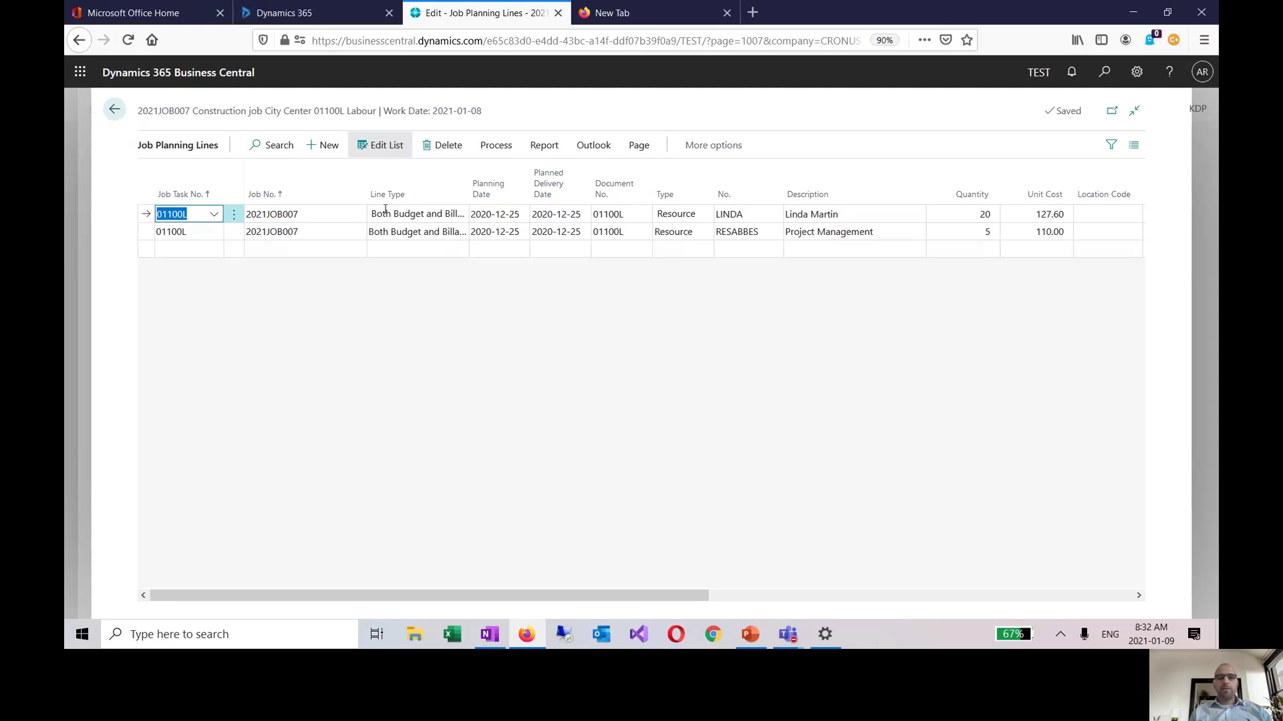
Step: Try the Billable line type on the first planning line and restore Both Budget and Billable
{"action": "left_click", "coordinate": [422, 220]}
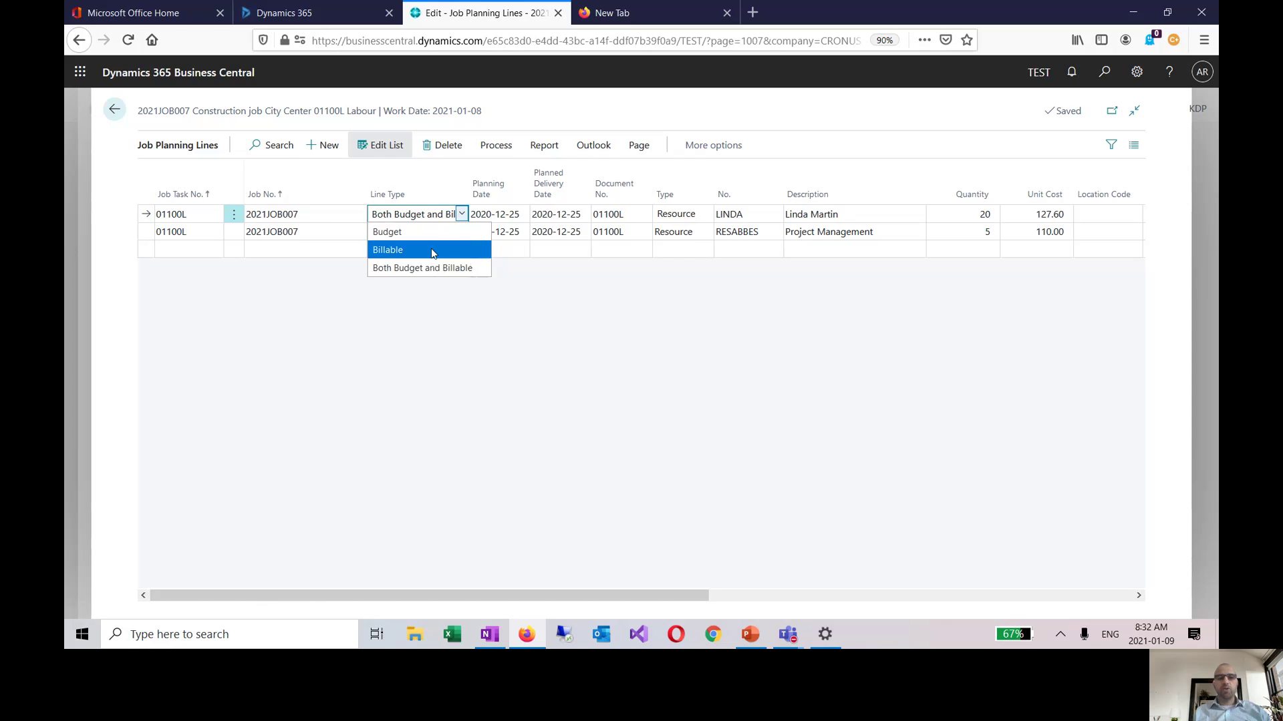
{"action": "left_click", "coordinate": [432, 251]}
{"action": "left_click", "coordinate": [439, 218]}
{"action": "left_click", "coordinate": [439, 271]}
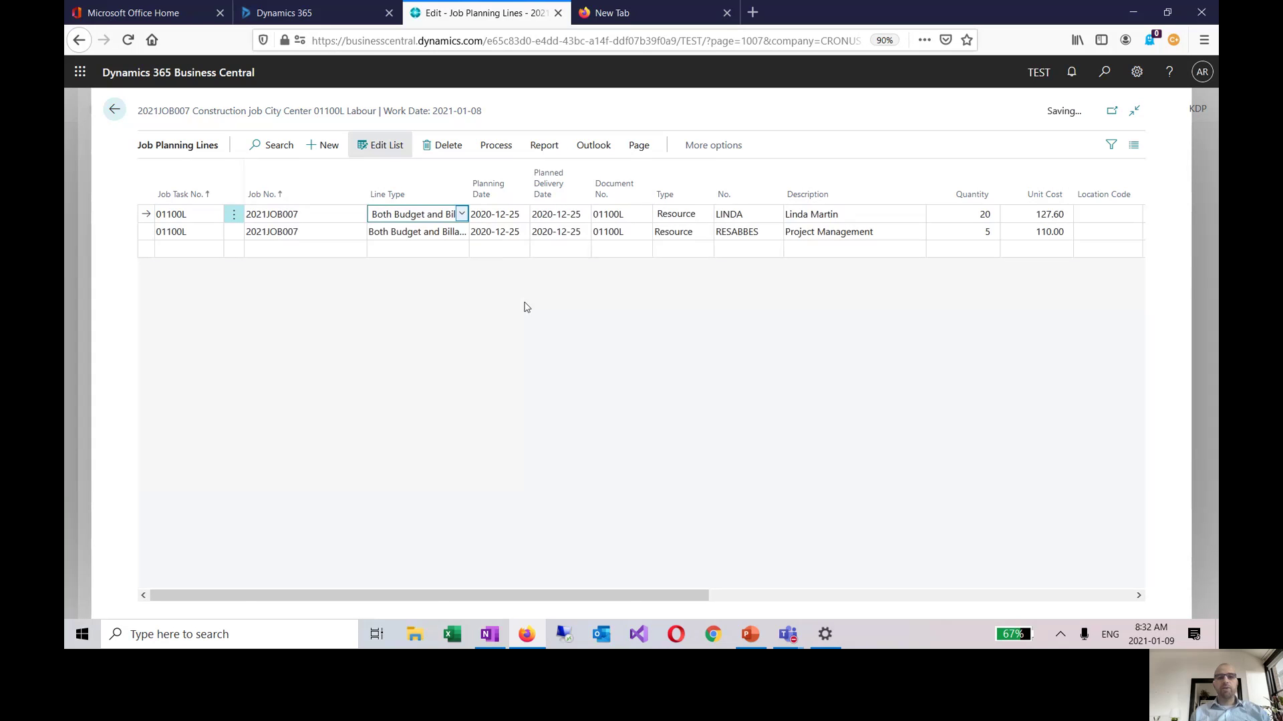
Step: Set the first planning line's planning date to 2021-01-09
{"action": "left_click", "coordinate": [522, 214]}
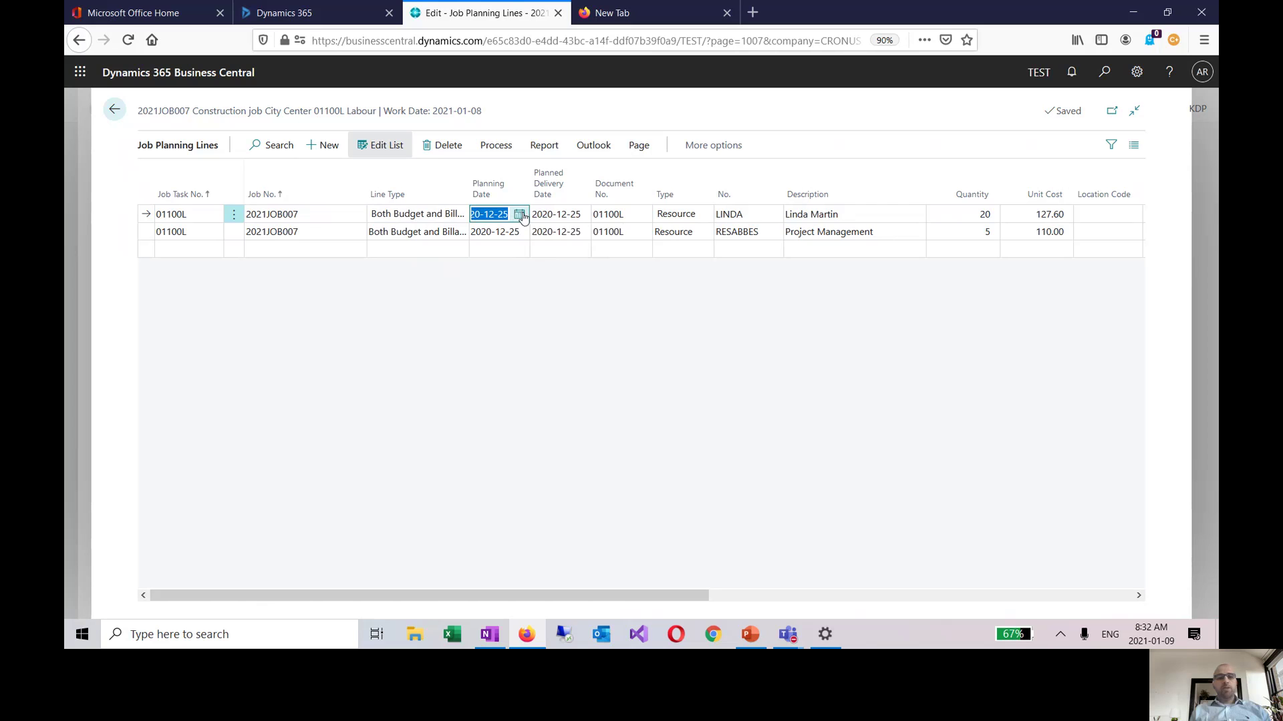
{"action": "left_click", "coordinate": [519, 215]}
{"action": "left_click", "coordinate": [611, 236]}
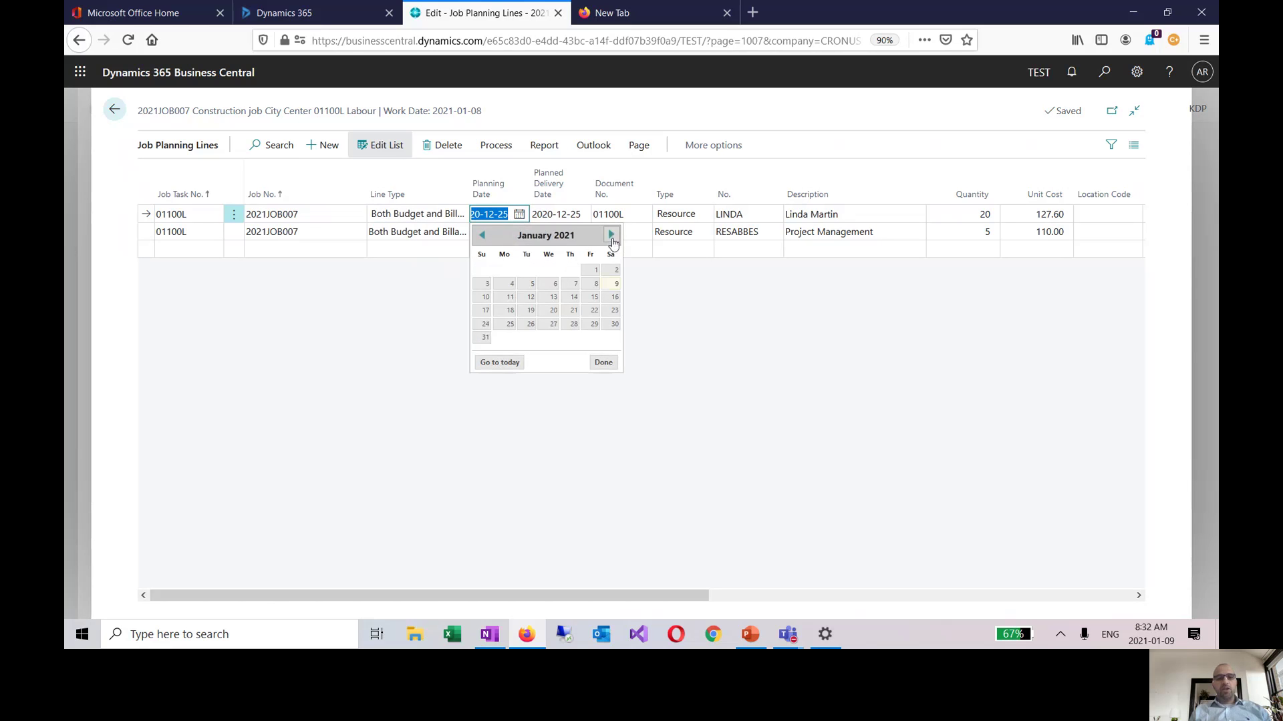
{"action": "left_click", "coordinate": [609, 285]}
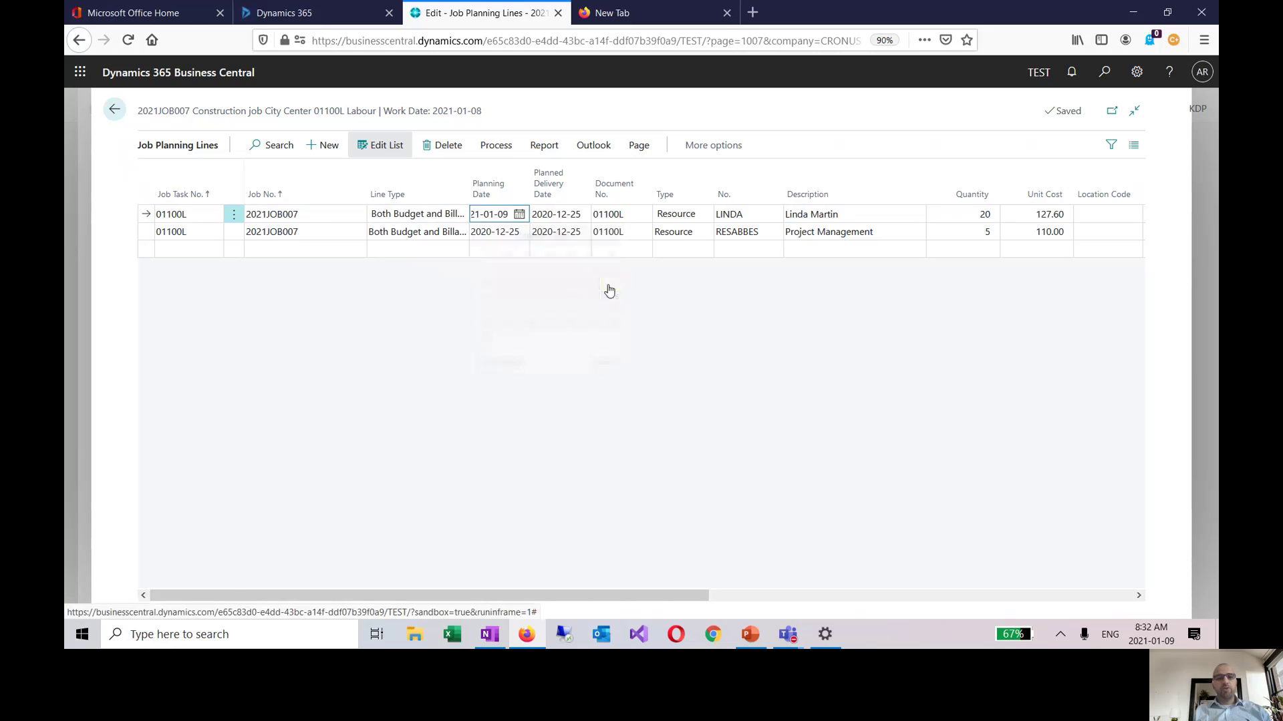
{"action": "key", "text": "Tab"}
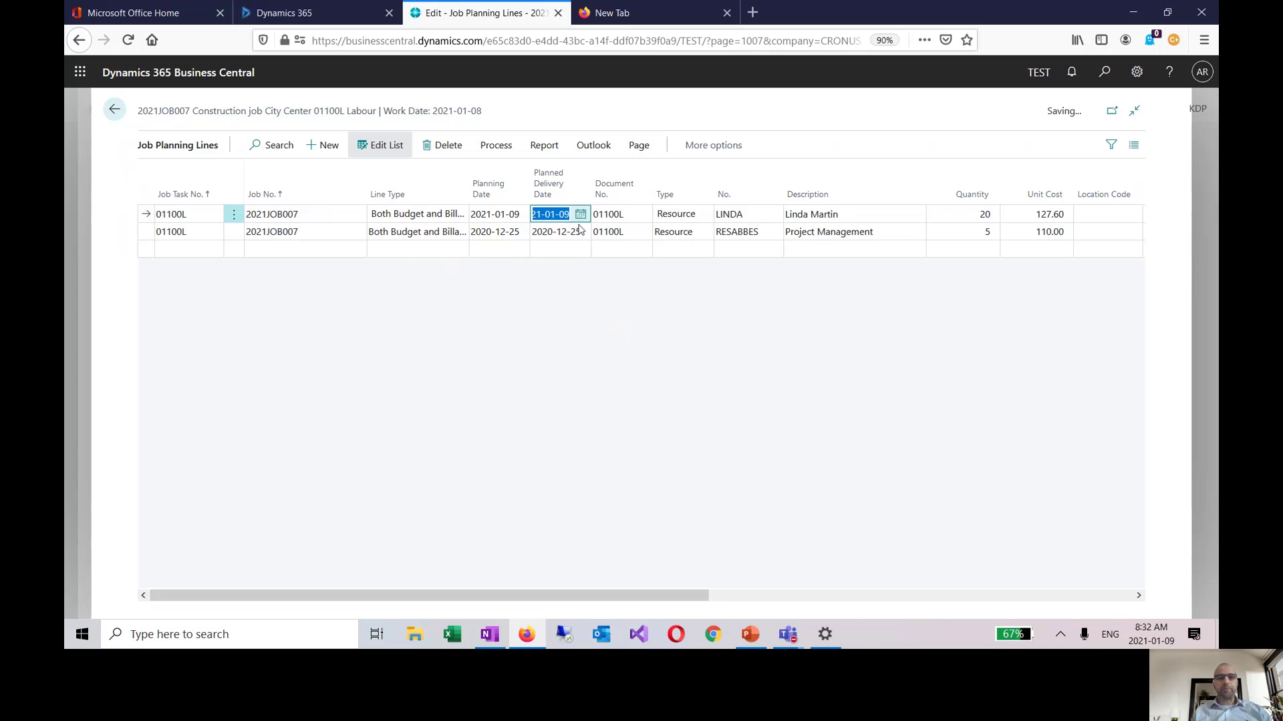
Step: Set the Project Management line's planning date to 2021-01-09
{"action": "left_click", "coordinate": [507, 240]}
{"action": "left_click", "coordinate": [519, 235]}
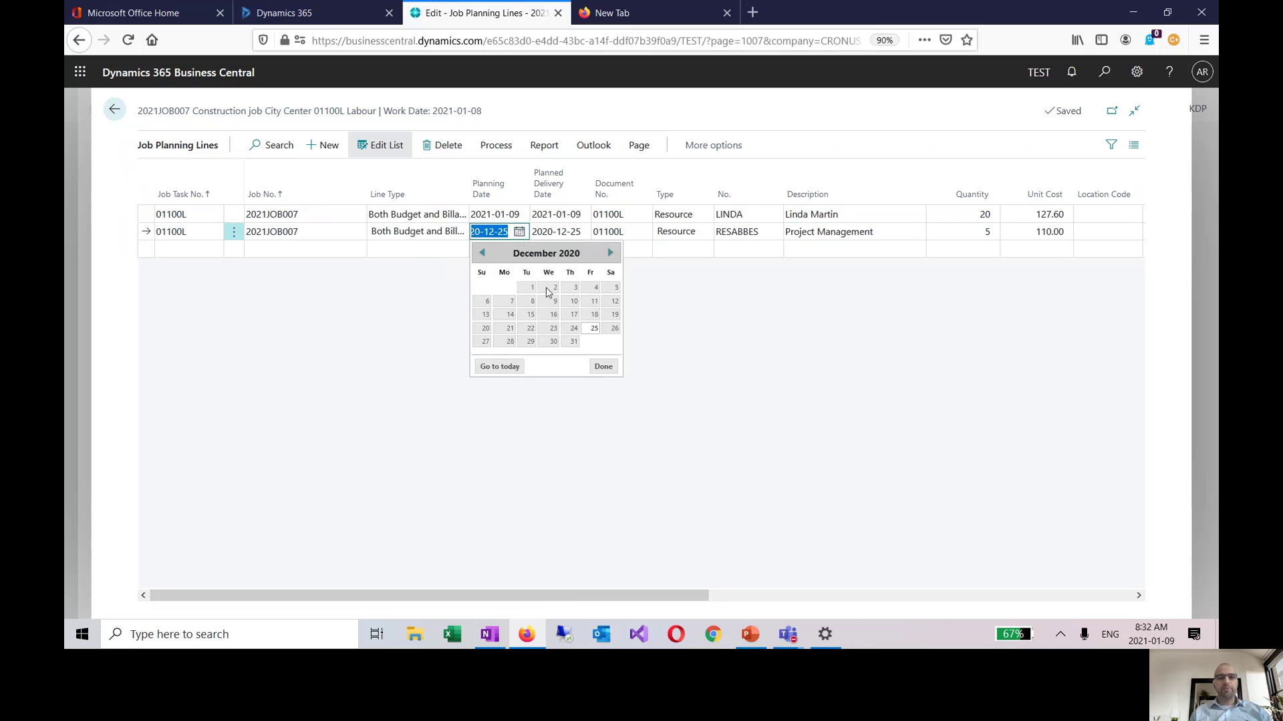
{"action": "left_click", "coordinate": [610, 252]}
{"action": "left_click", "coordinate": [611, 304]}
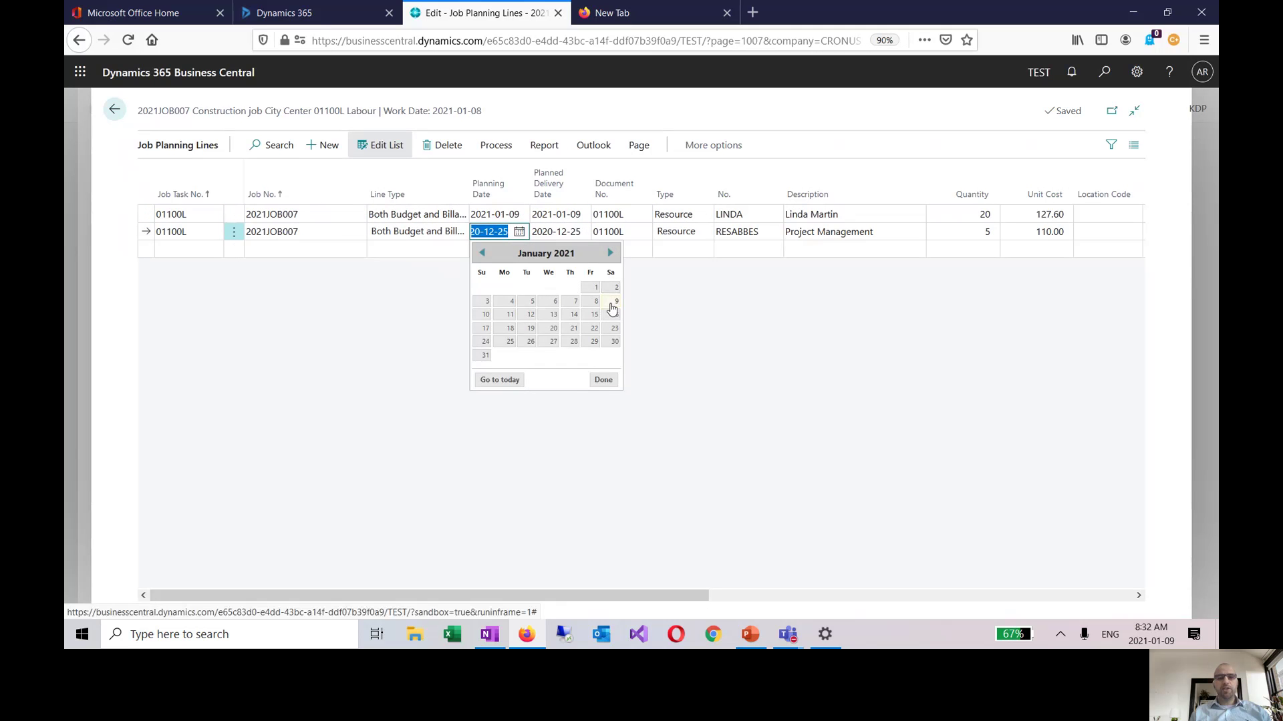
{"action": "left_click", "coordinate": [571, 234]}
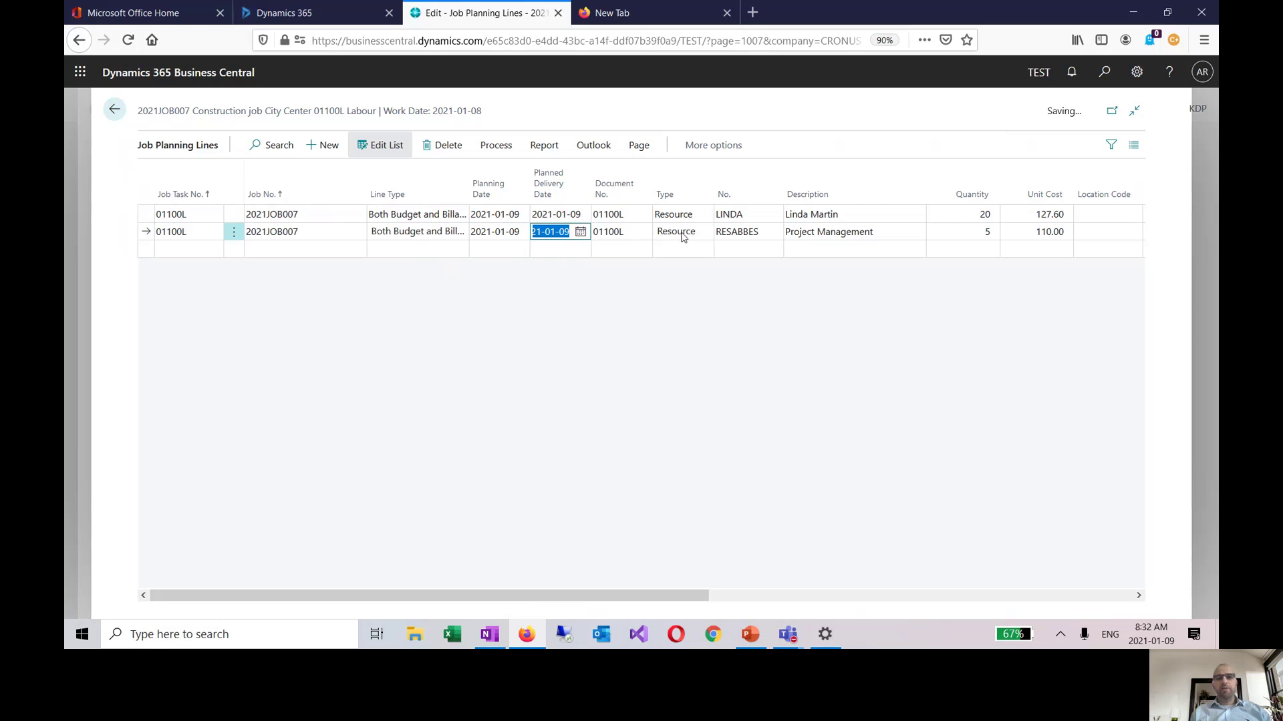
Step: Set the quantity to 10 on the first planning line and 3 on the Project Management line
{"action": "left_click", "coordinate": [981, 217]}
{"action": "type", "text": "10"}
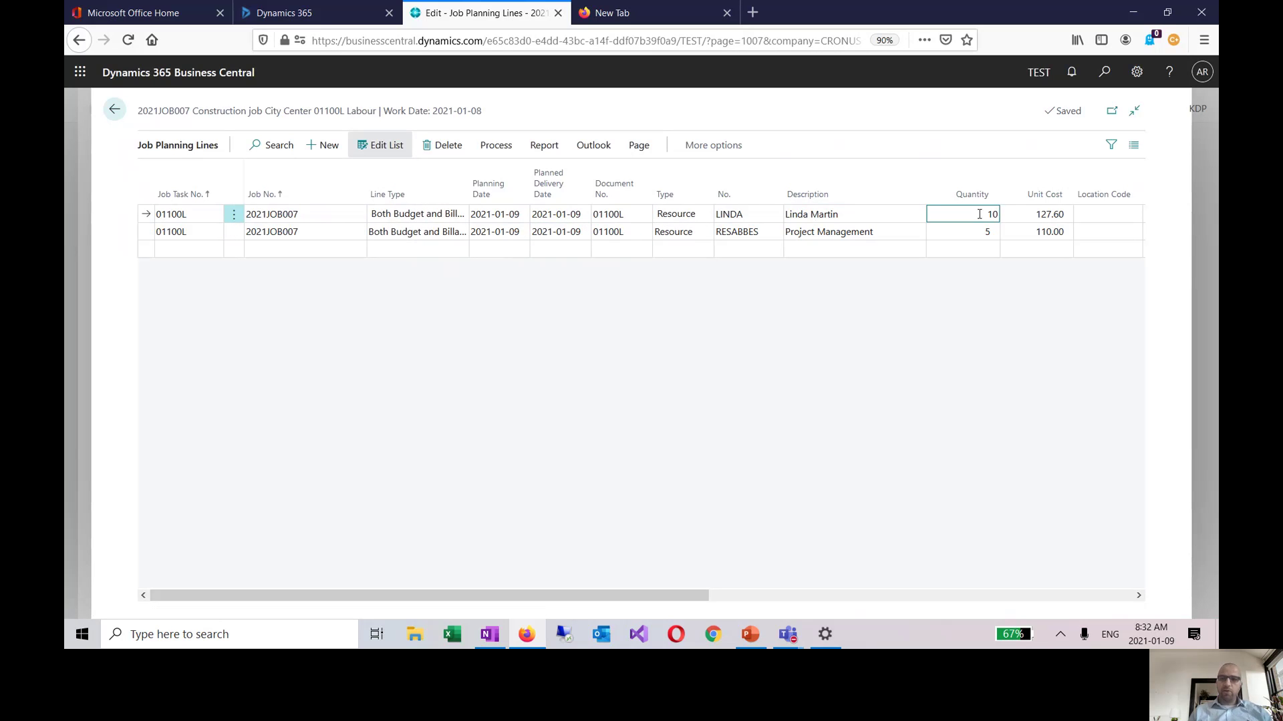
{"action": "left_click", "coordinate": [988, 230]}
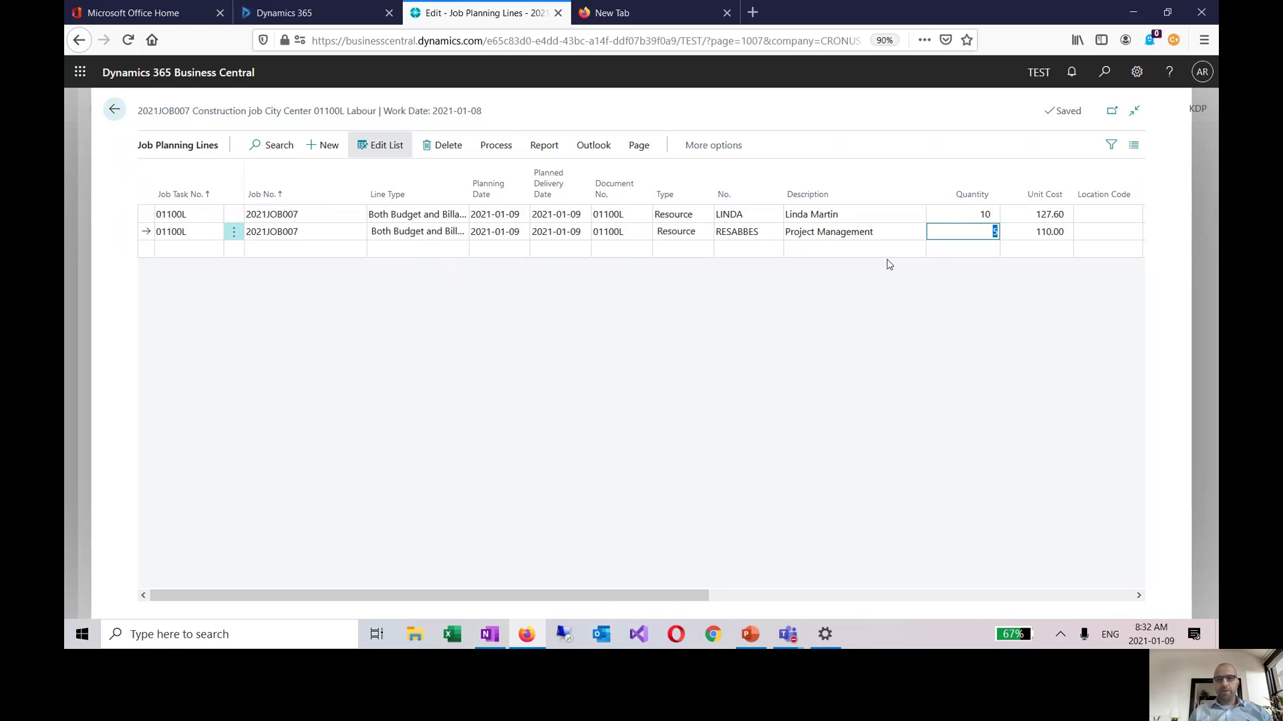
{"action": "left_click", "coordinate": [970, 213]}
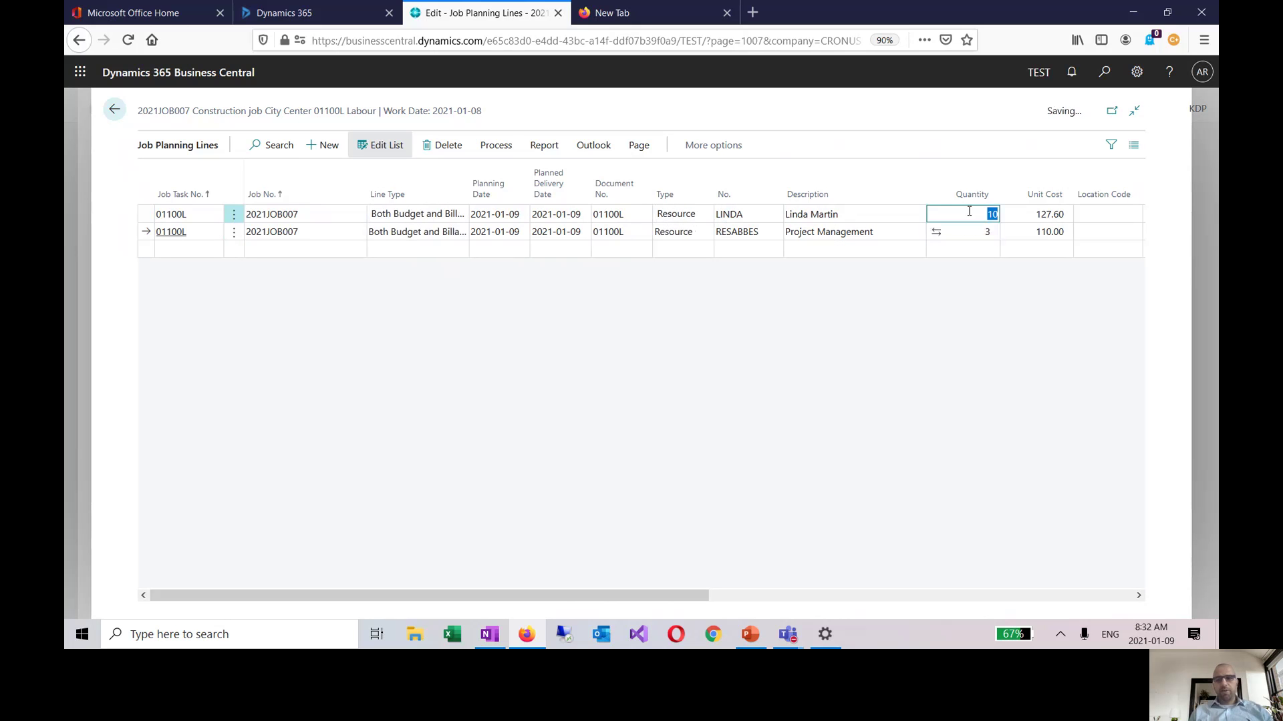
Step: Check the Type options available for the first planning line and examine both lines' cost and price columns
{"action": "left_click", "coordinate": [690, 217]}
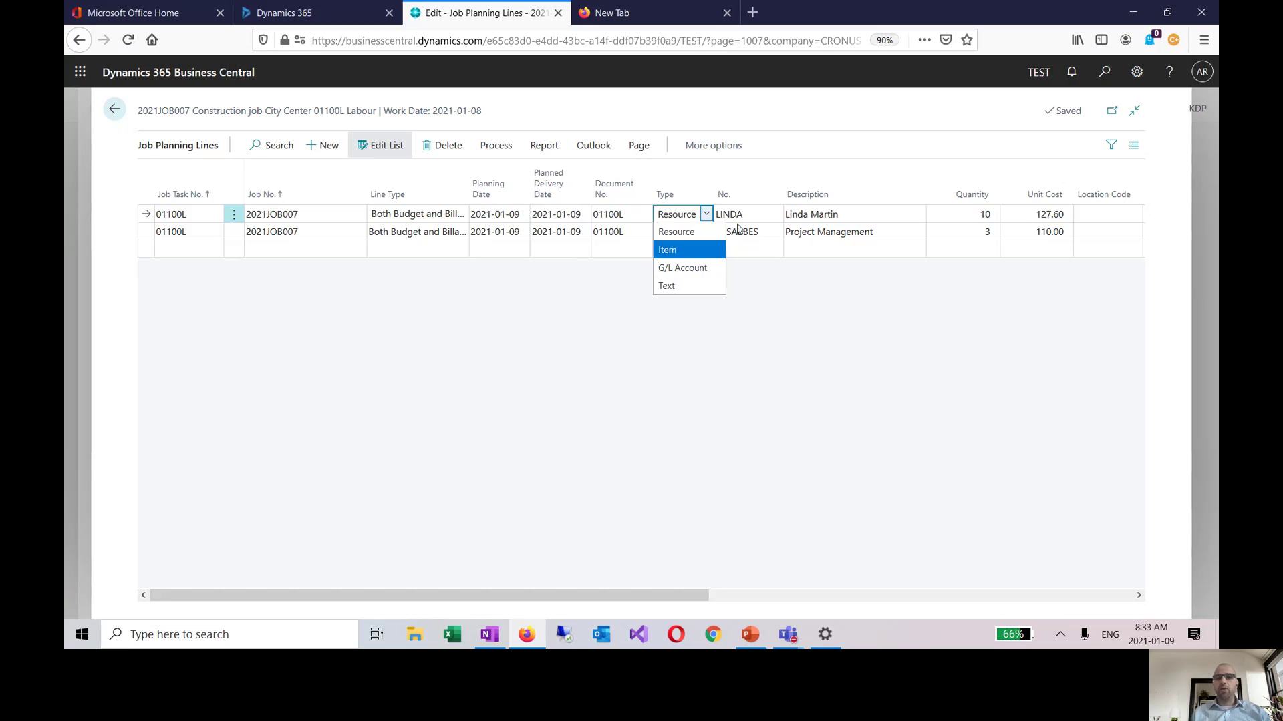
{"action": "left_click", "coordinate": [862, 146]}
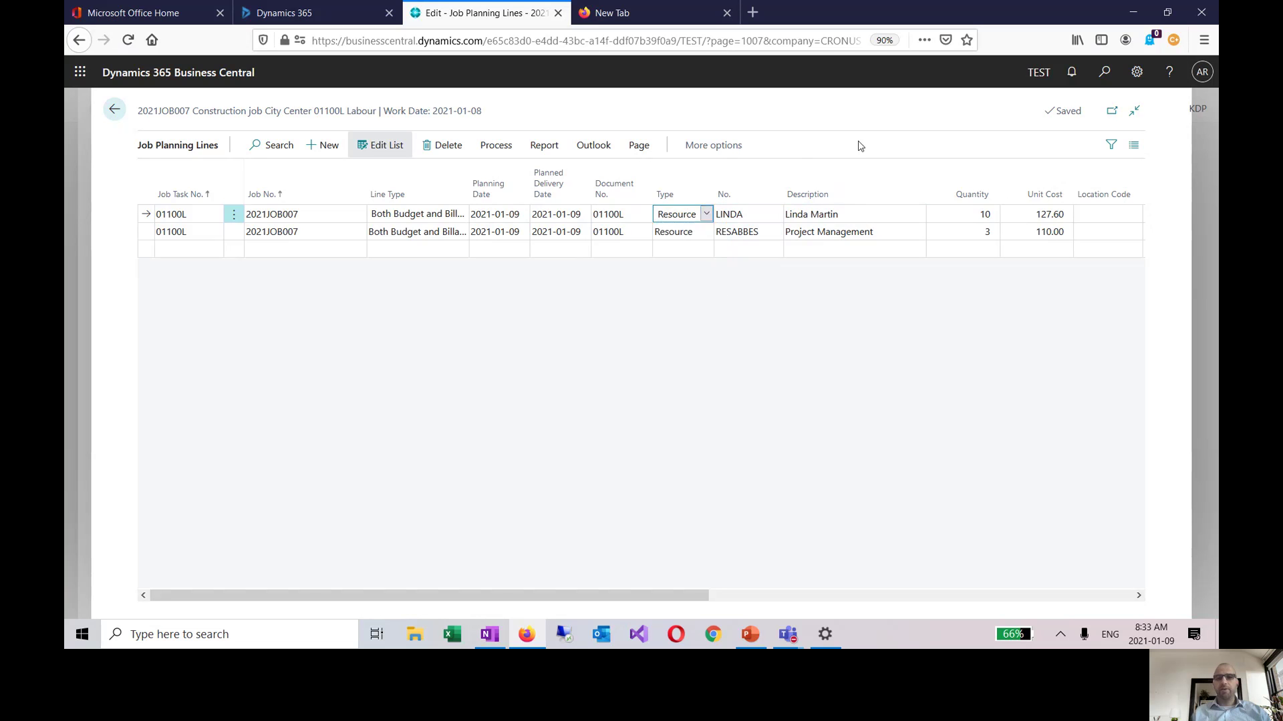
{"action": "left_click_drag", "start_coordinate": [666, 599], "coordinate": [826, 596]}
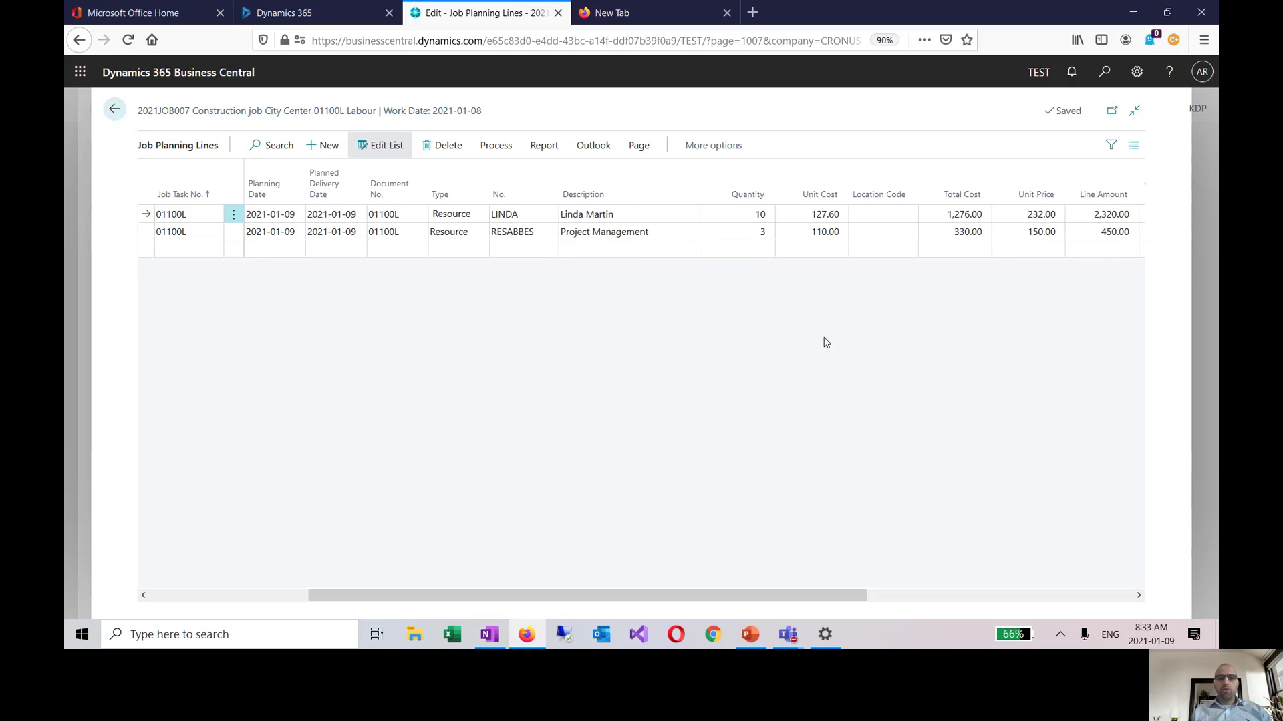
Step: Examine the first planning line's unit cost and unit price and the remaining amount columns, and return to the job card
{"action": "double_click", "coordinate": [828, 214]}
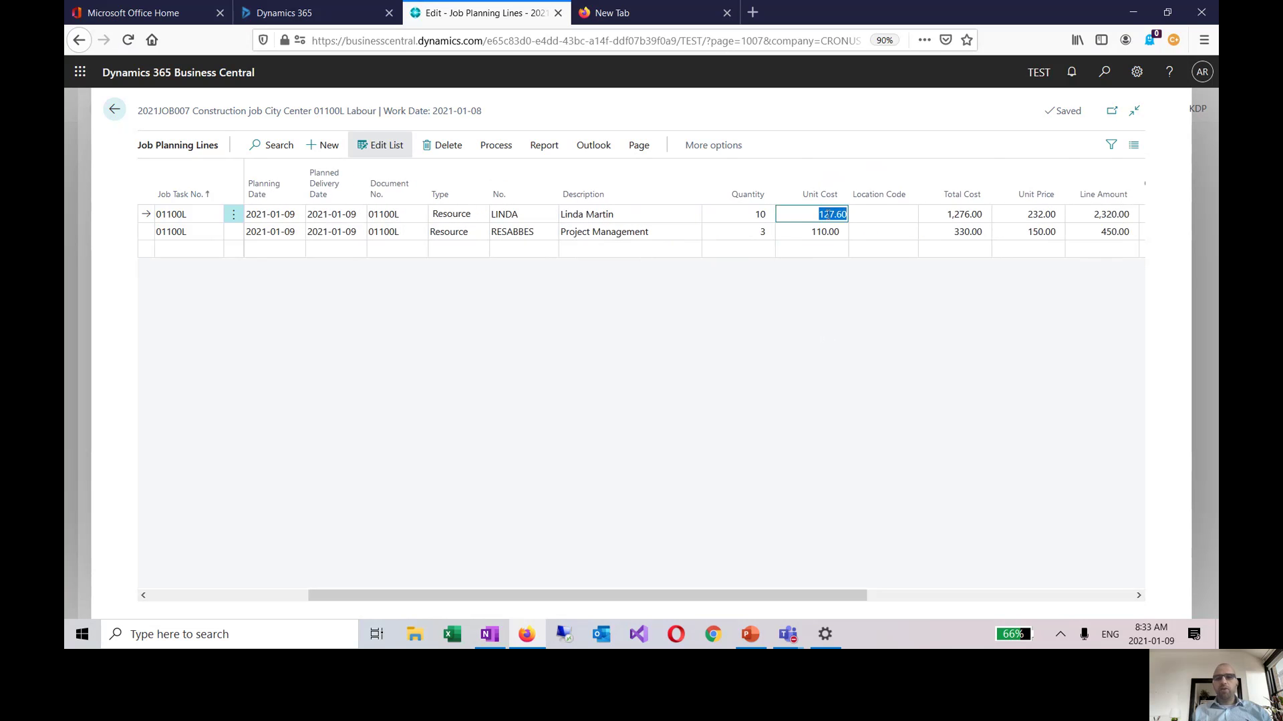
{"action": "left_click", "coordinate": [1026, 215]}
{"action": "left_click_drag", "start_coordinate": [843, 598], "coordinate": [998, 565]}
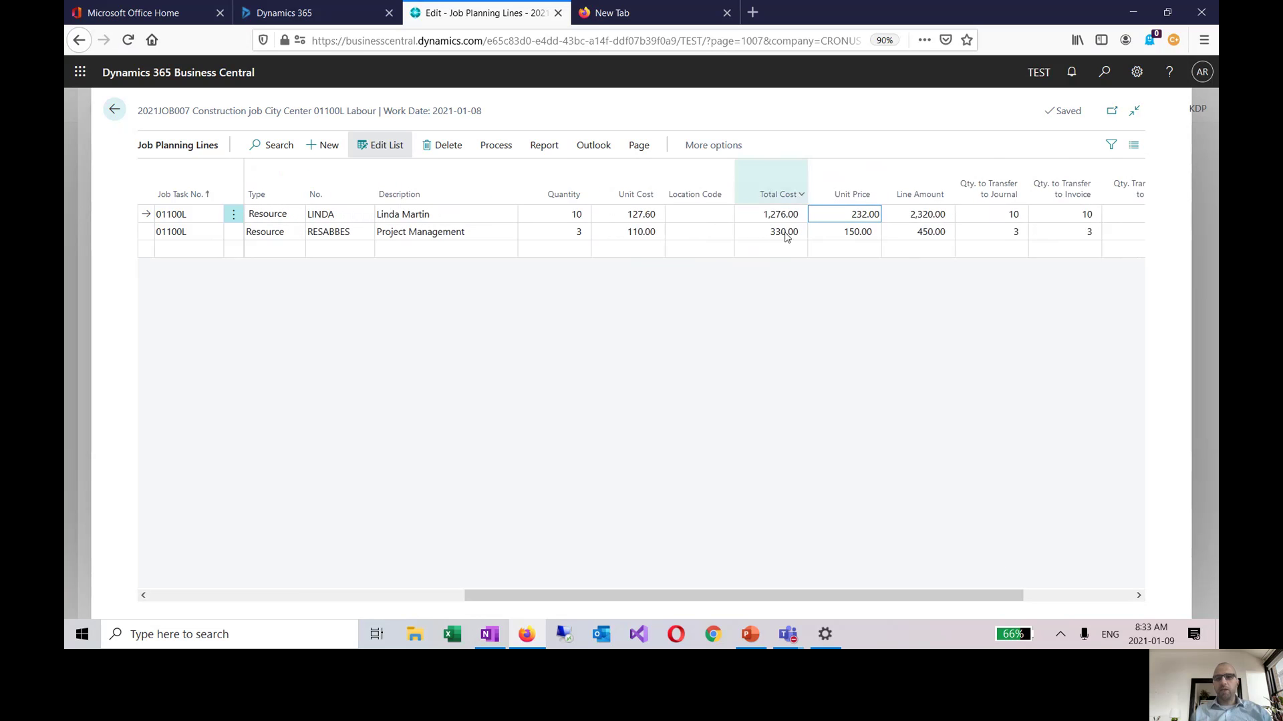
{"action": "left_click", "coordinate": [115, 111]}
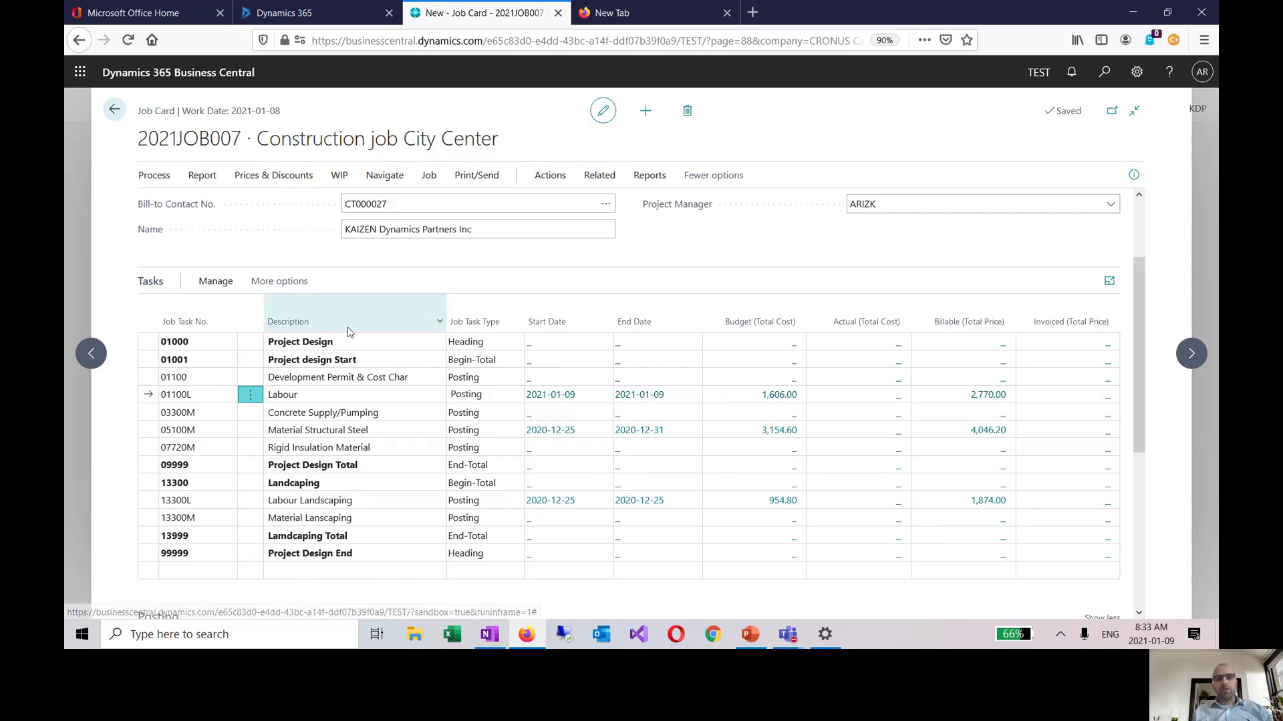
Step: Review the job's task list and check the Status options available in its posting settings
{"action": "double_click", "coordinate": [165, 140]}
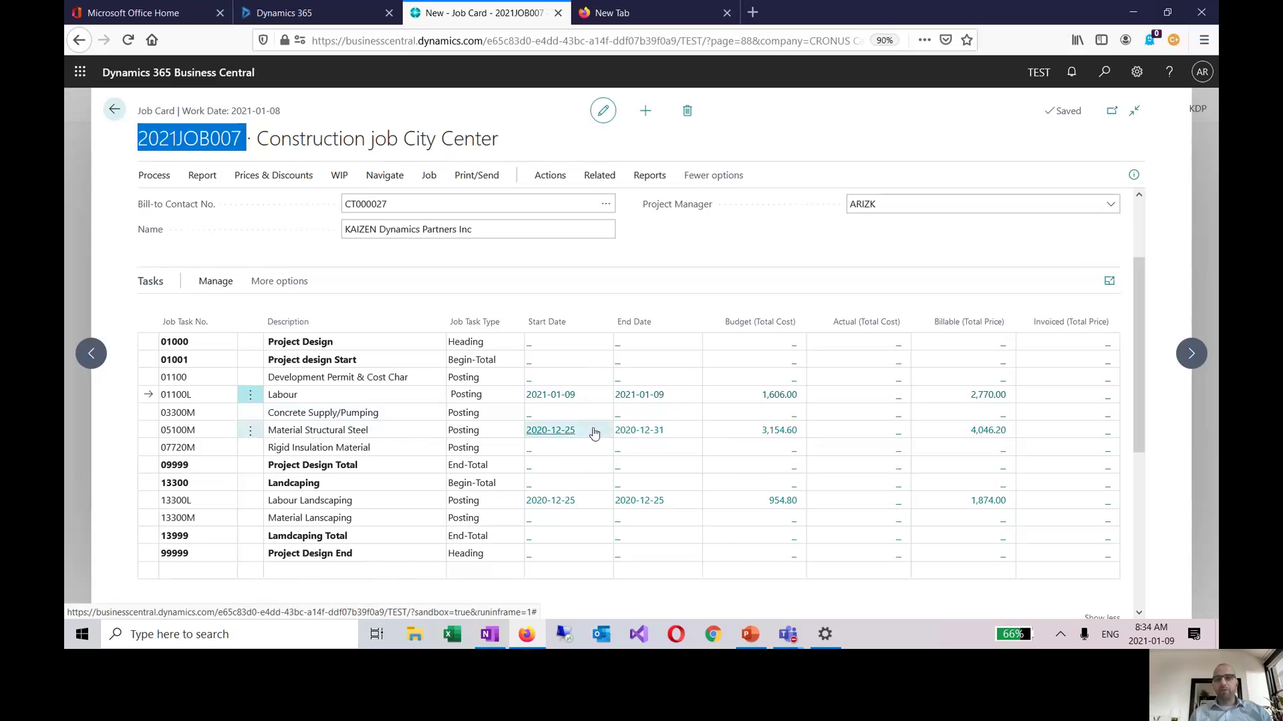
{"action": "left_click_drag", "start_coordinate": [1144, 344], "coordinate": [1147, 494]}
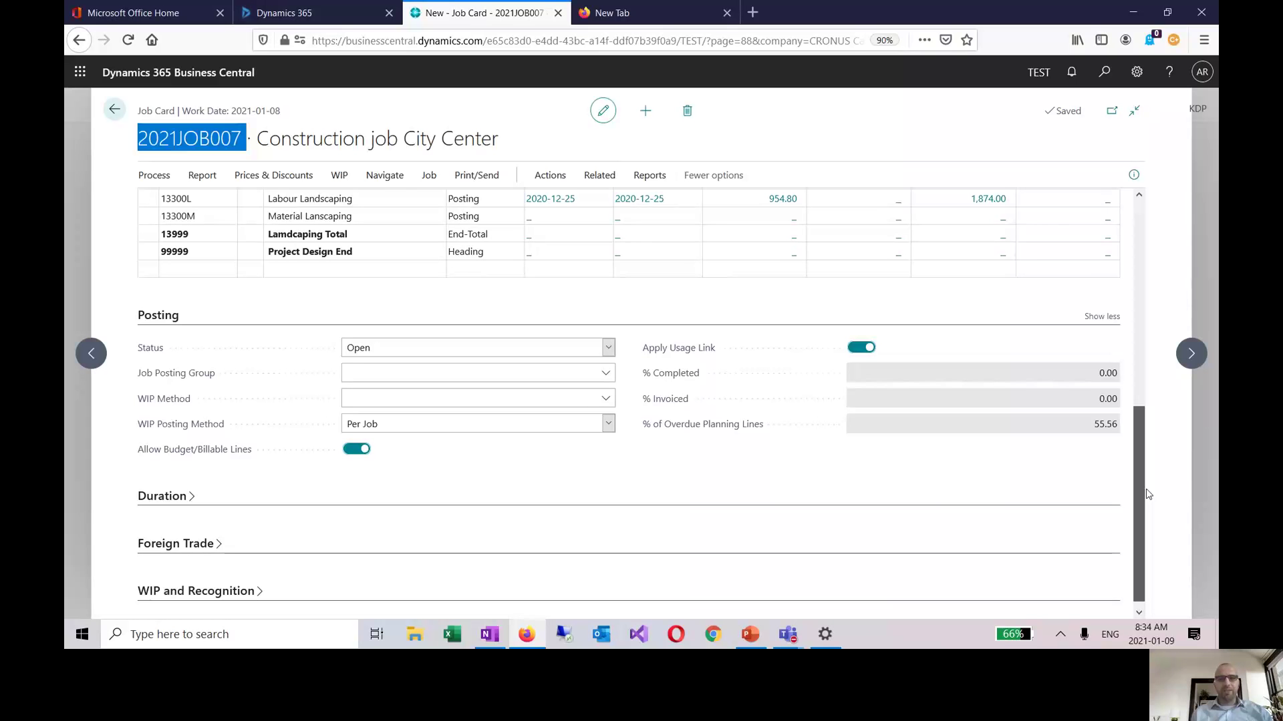
{"action": "left_click_drag", "start_coordinate": [1146, 494], "coordinate": [1150, 463]}
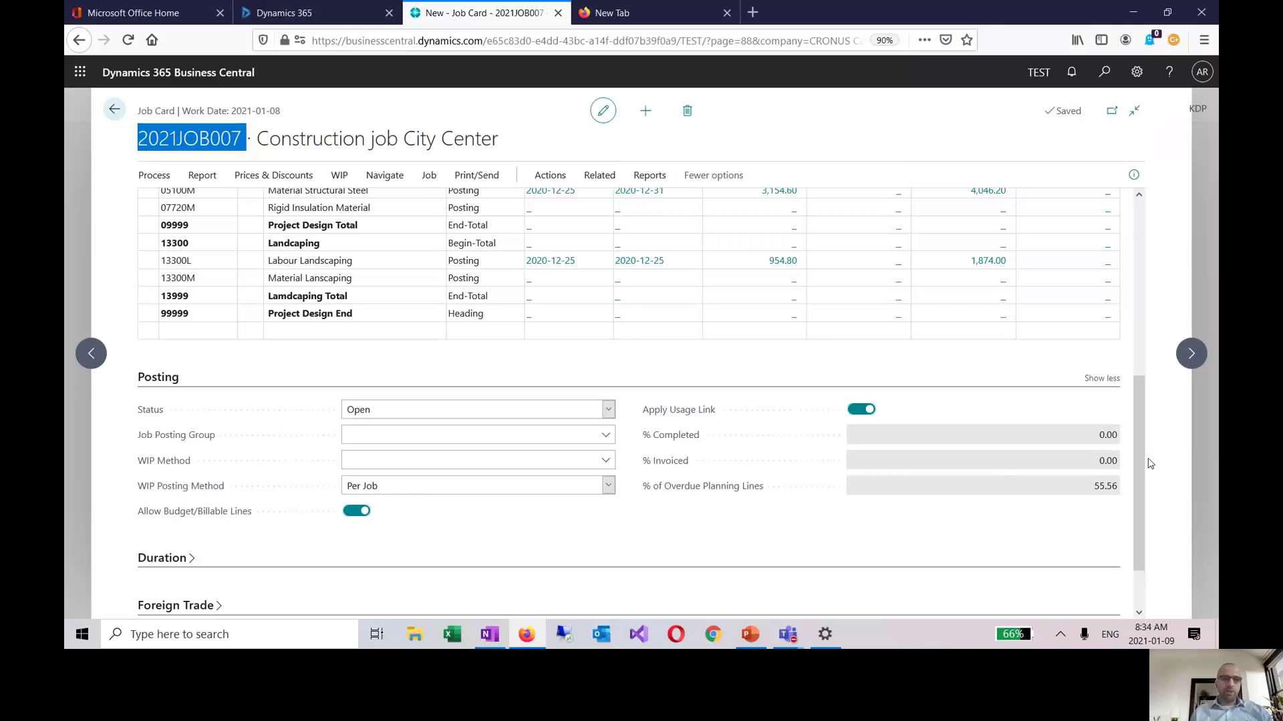
{"action": "left_click", "coordinate": [596, 410]}
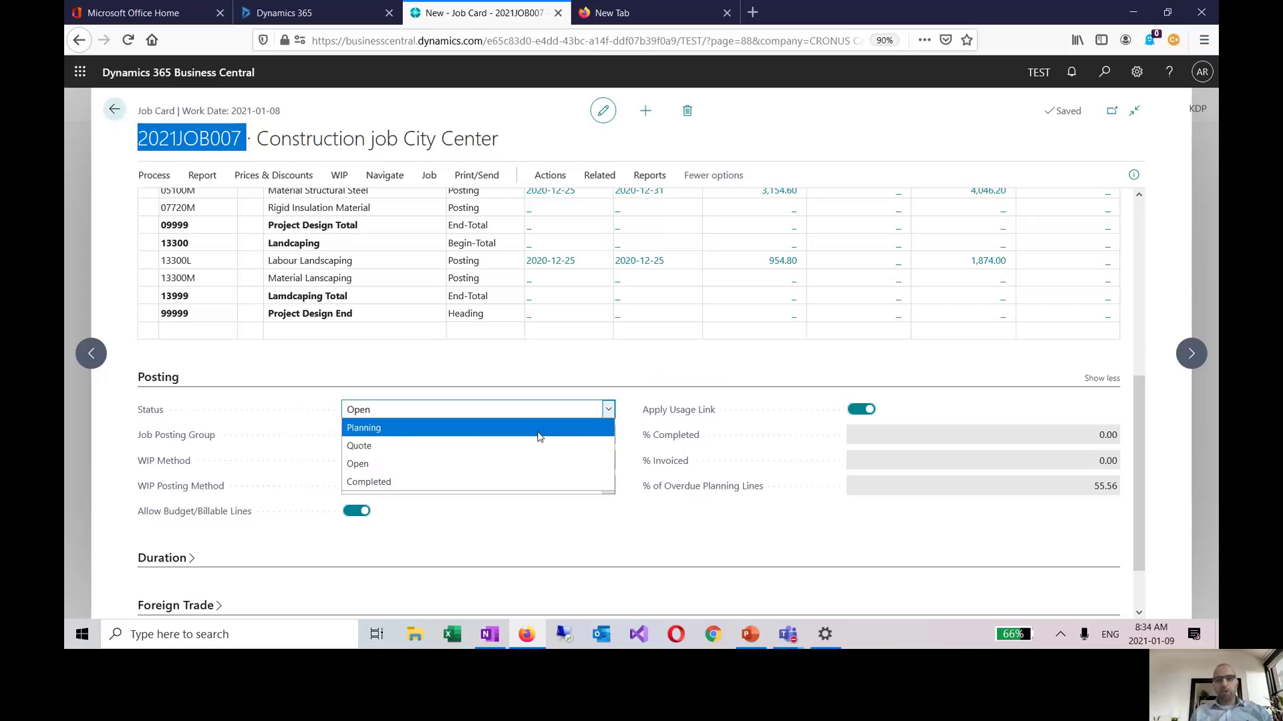
{"action": "left_click", "coordinate": [651, 376]}
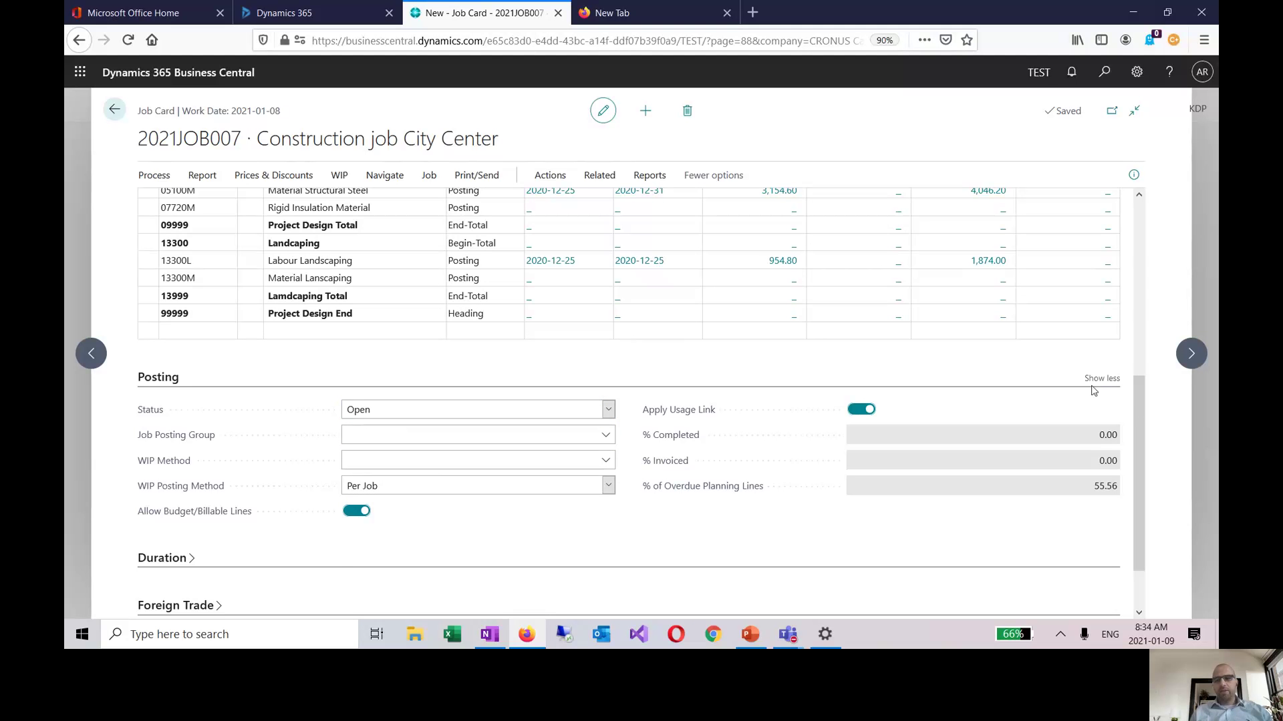
Step: Try to send the job quote for 2021JOB007 to Disk (PDF)
{"action": "scroll", "coordinate": [1148, 398], "scroll_direction": "up", "scroll_amount": 5}
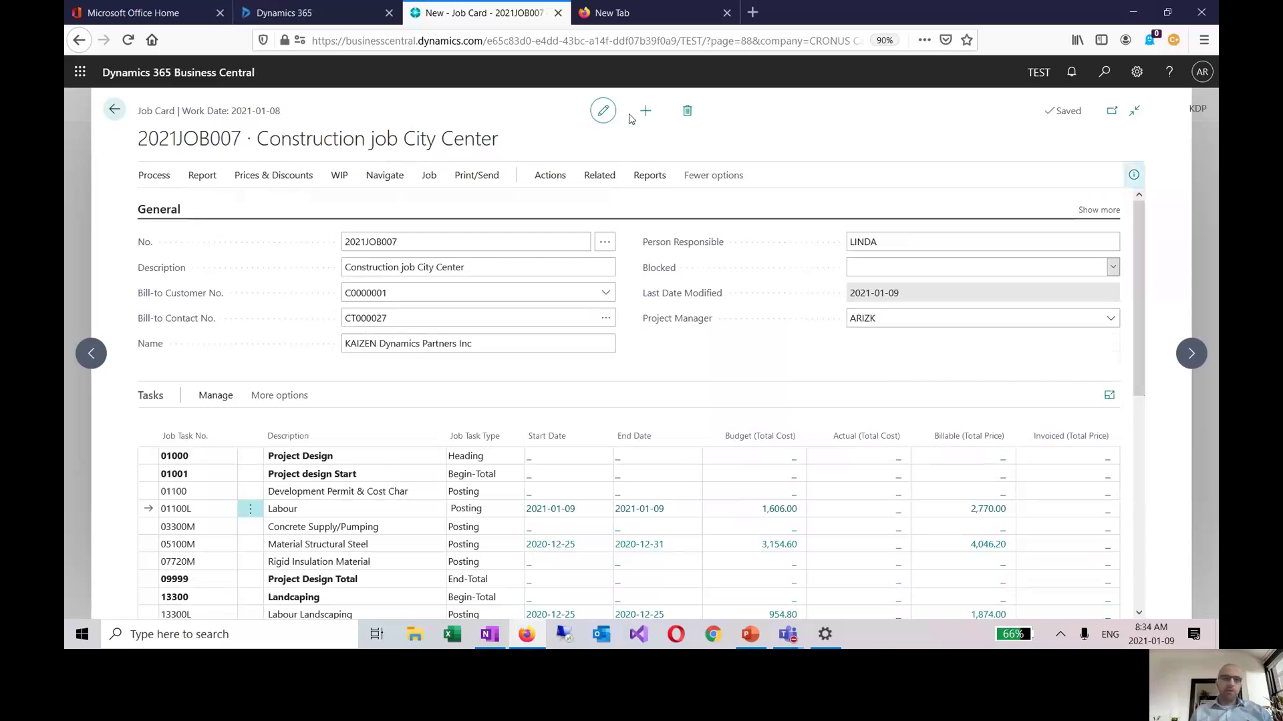
{"action": "left_click", "coordinate": [473, 180]}
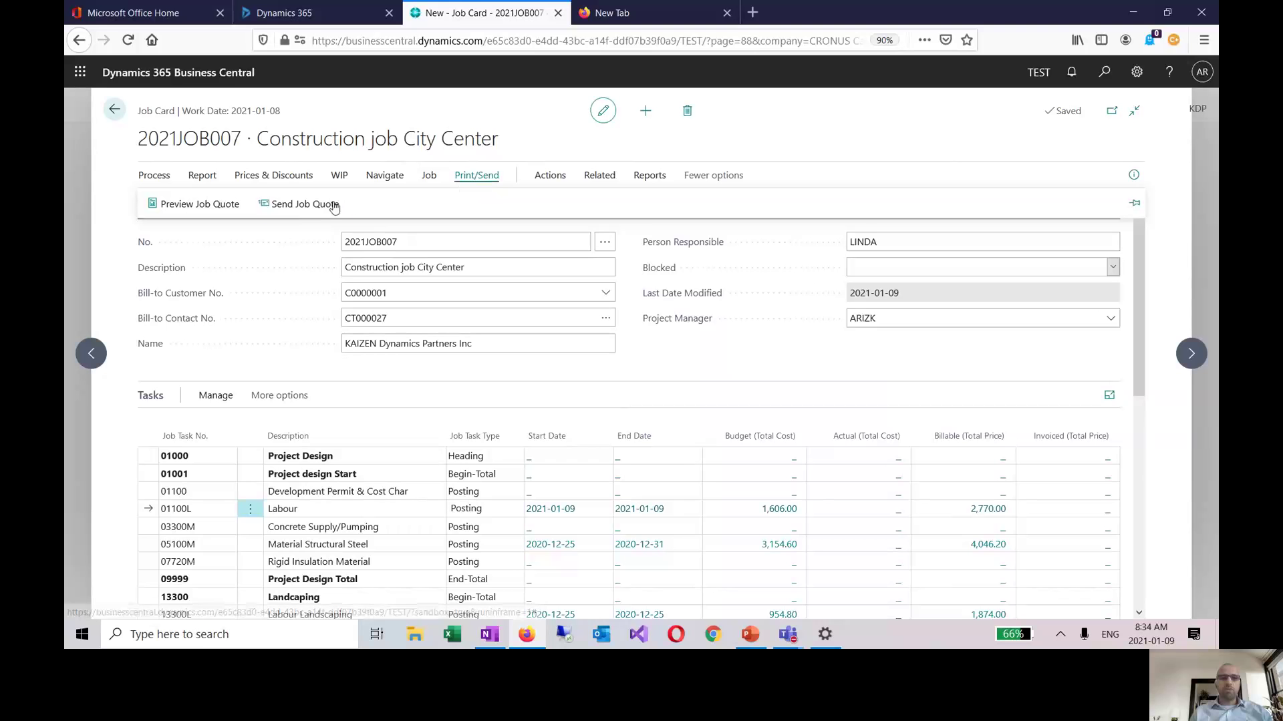
{"action": "left_click", "coordinate": [297, 207]}
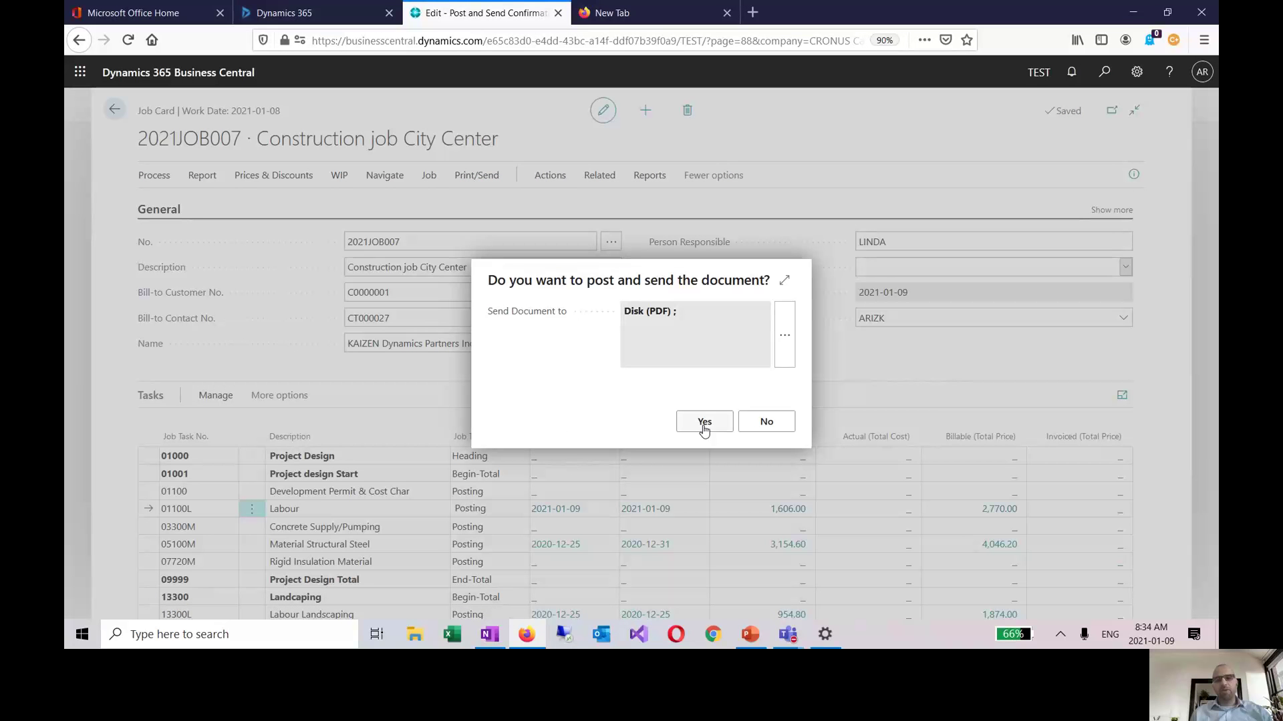
{"action": "left_click", "coordinate": [703, 423]}
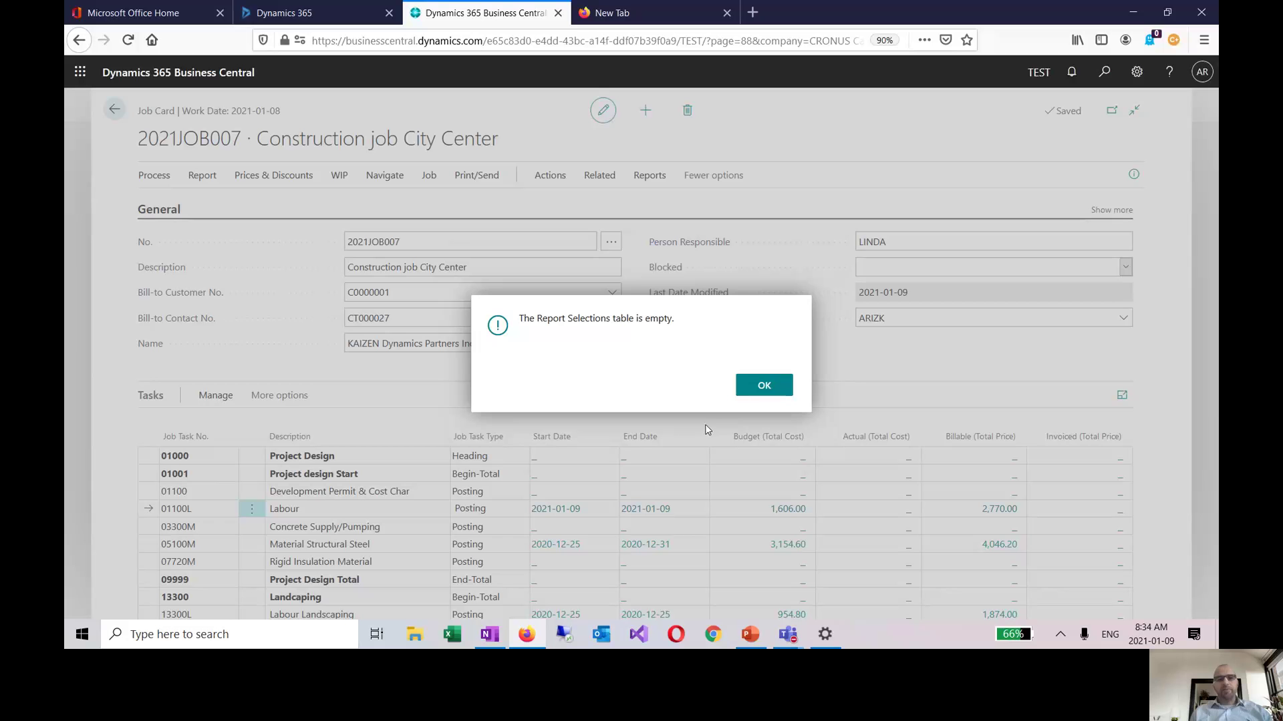
{"action": "left_click", "coordinate": [768, 387]}
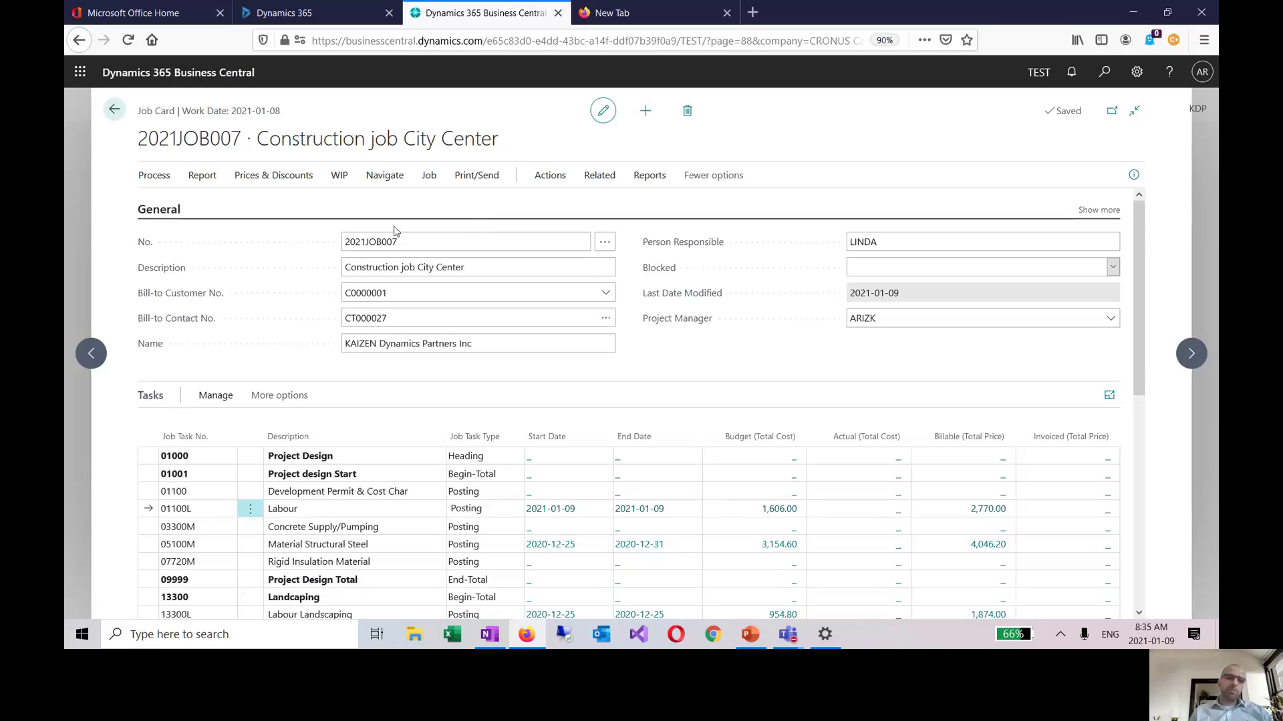
Step: Preview the job quote for 2021JOB007 and fit the page to the window width
{"action": "left_click", "coordinate": [471, 181]}
{"action": "left_click", "coordinate": [511, 265]}
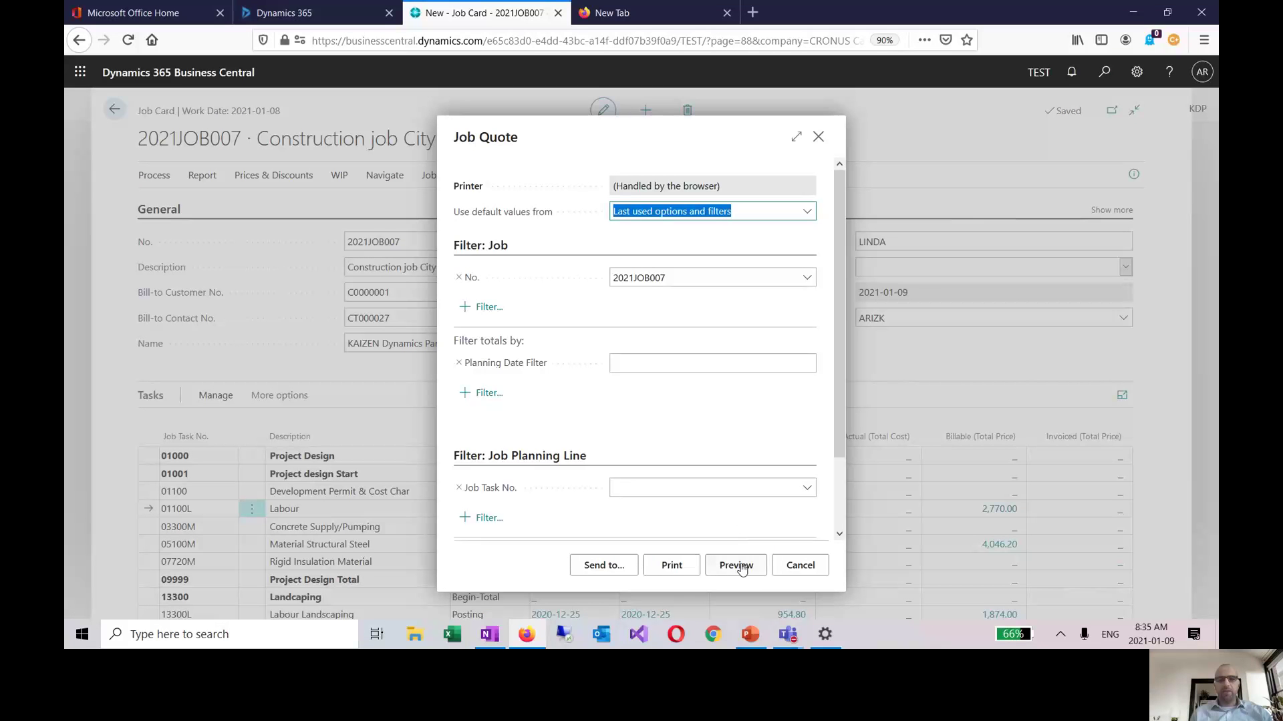
{"action": "left_click", "coordinate": [738, 565]}
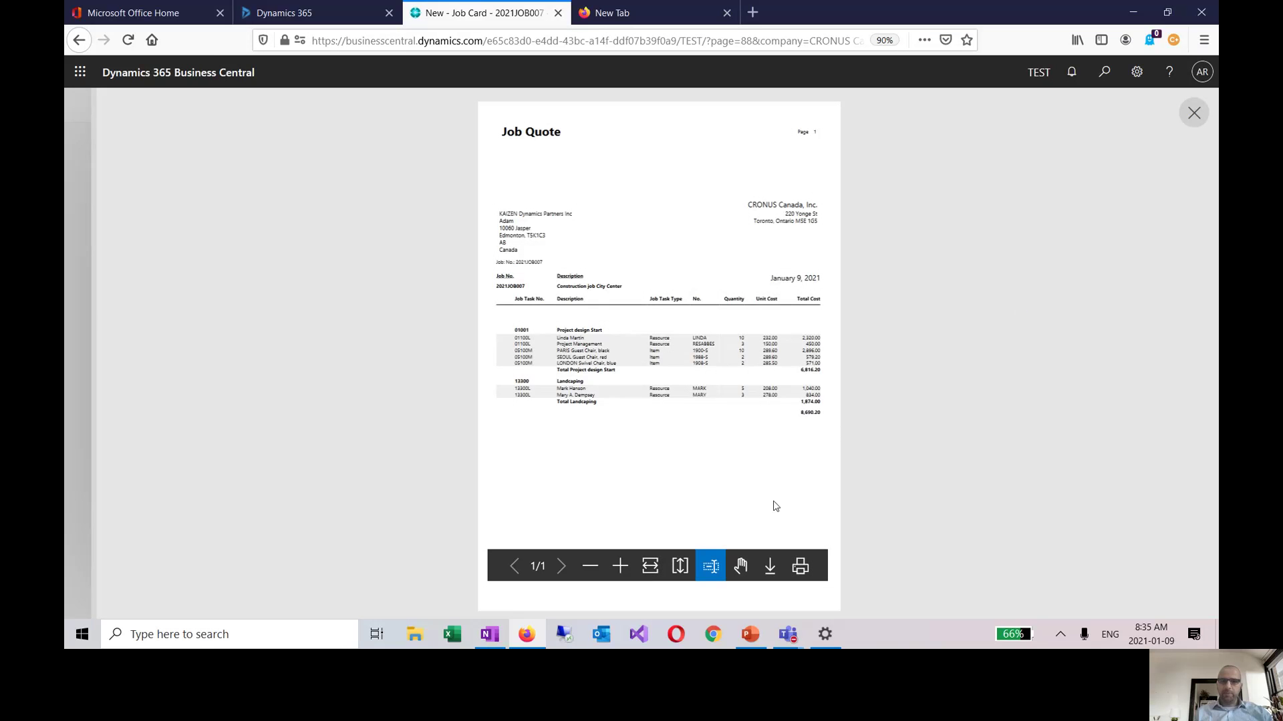
{"action": "left_click", "coordinate": [648, 569]}
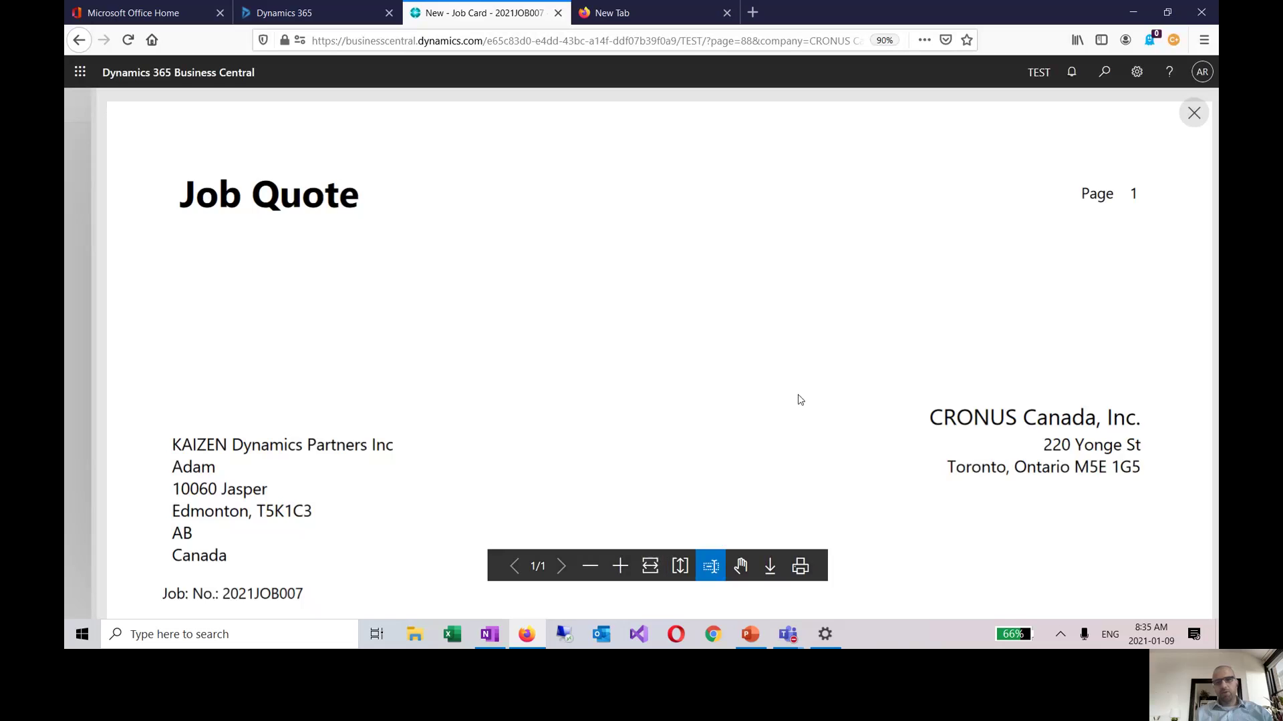
Step: Examine the quote's customer details, task lines, unit costs and totals, and close the preview and the Job Quote request
{"action": "scroll", "coordinate": [749, 416], "scroll_direction": "down", "scroll_amount": 5}
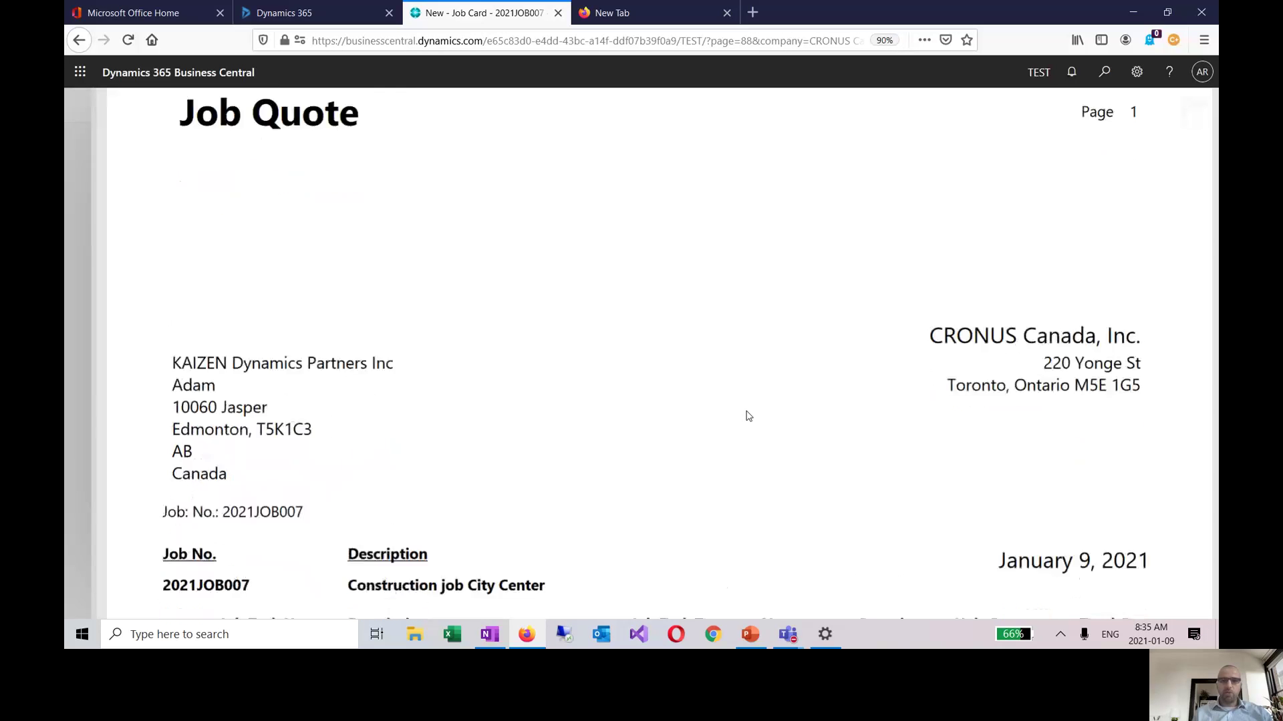
{"action": "scroll", "coordinate": [748, 416], "scroll_direction": "down", "scroll_amount": 1}
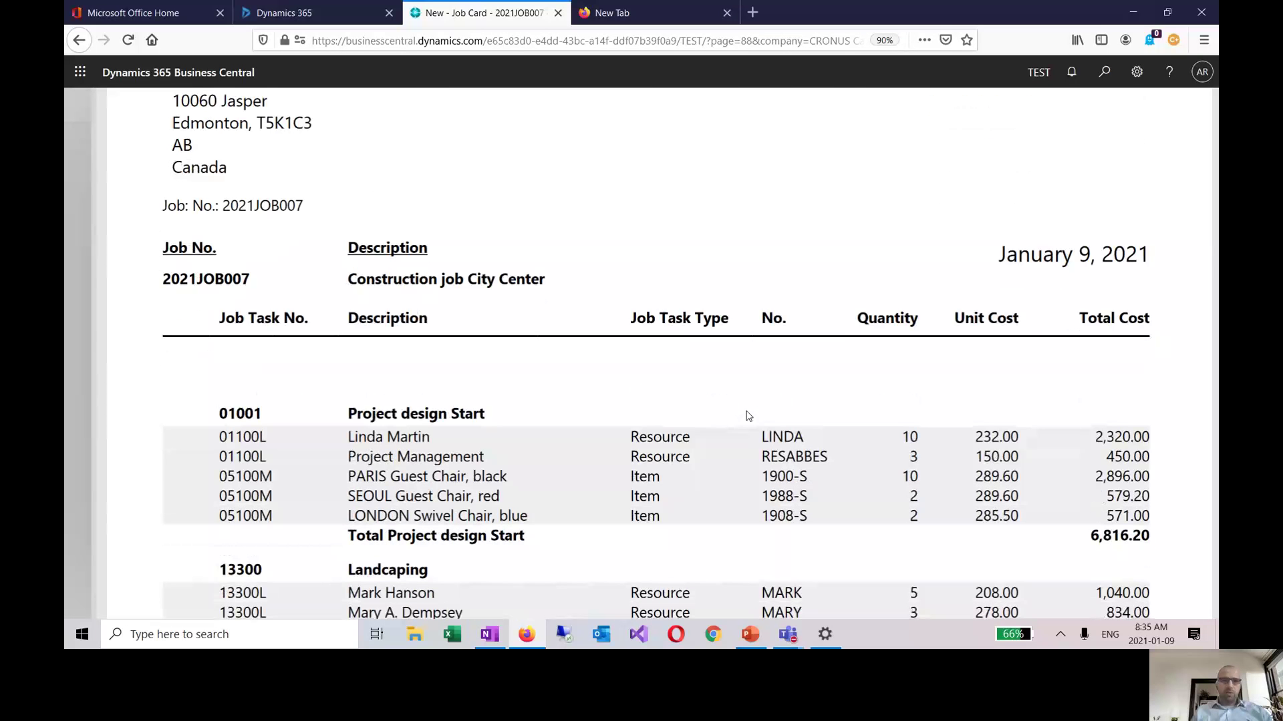
{"action": "scroll", "coordinate": [748, 416], "scroll_direction": "down", "scroll_amount": 2}
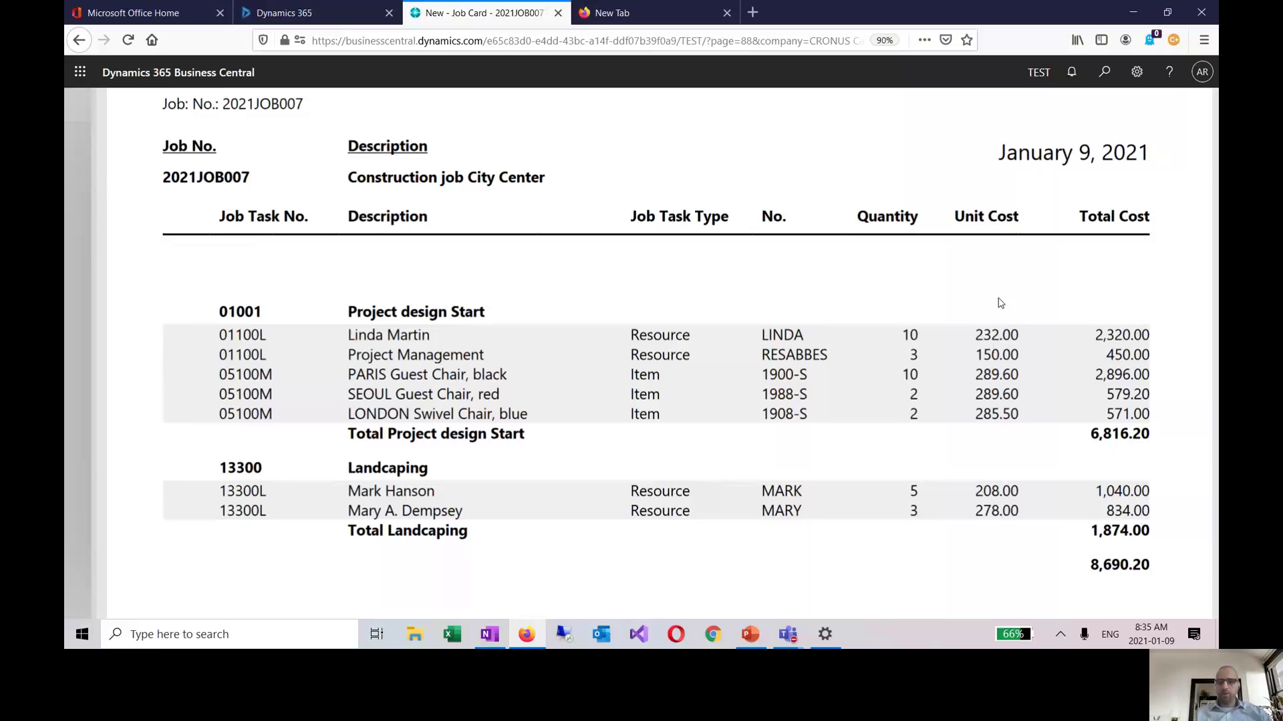
{"action": "scroll", "coordinate": [1000, 302], "scroll_direction": "up", "scroll_amount": 1}
{"action": "scroll", "coordinate": [1000, 303], "scroll_direction": "up", "scroll_amount": 7}
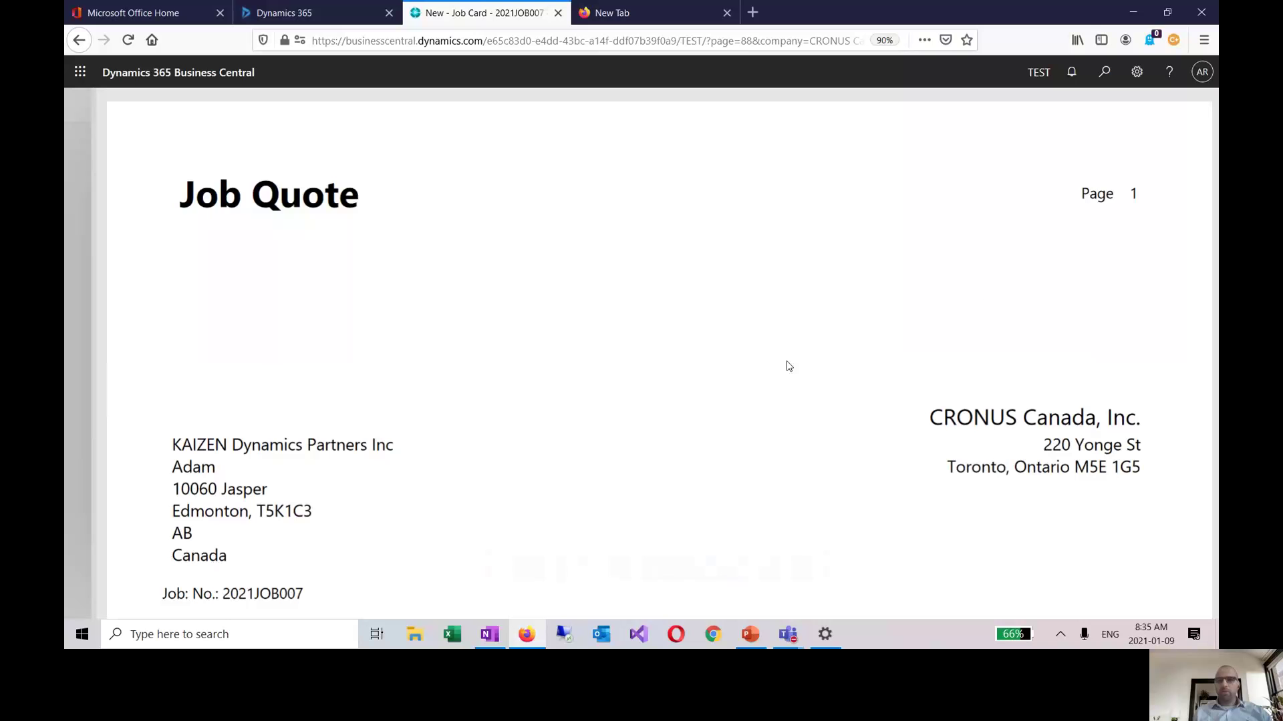
{"action": "scroll", "coordinate": [977, 328], "scroll_direction": "down", "scroll_amount": 8}
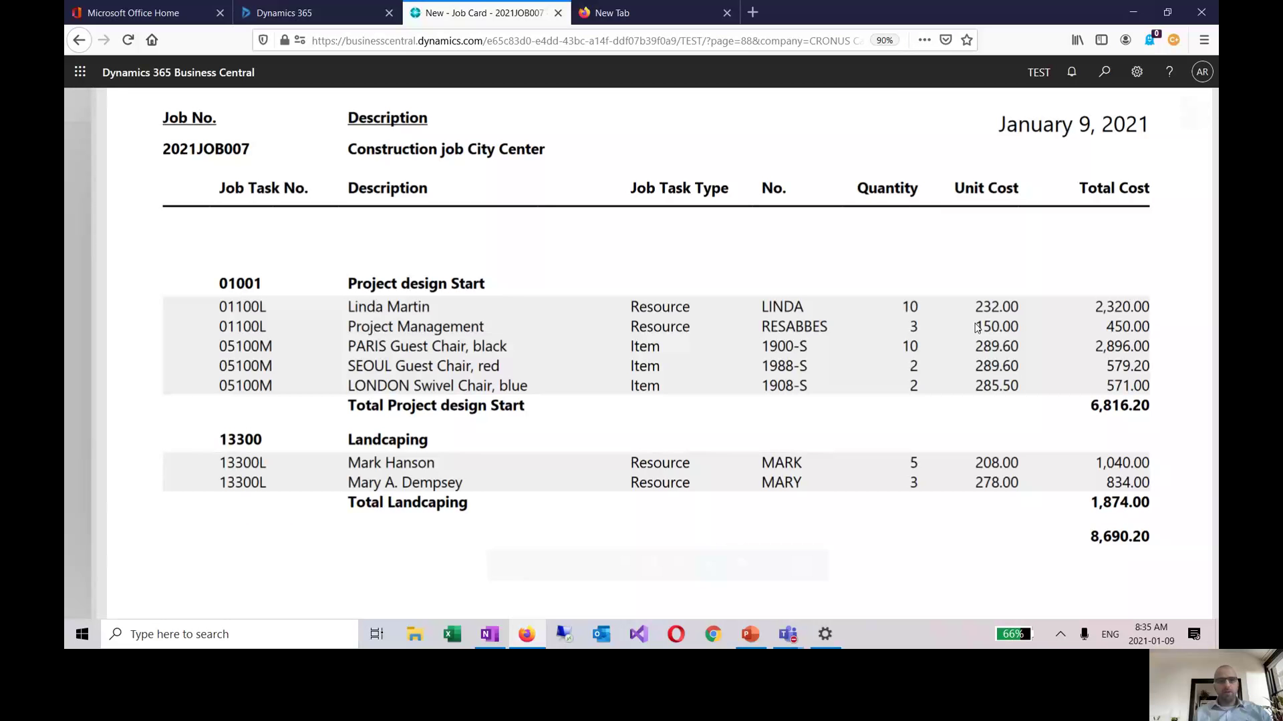
{"action": "scroll", "coordinate": [977, 328], "scroll_direction": "up", "scroll_amount": 8}
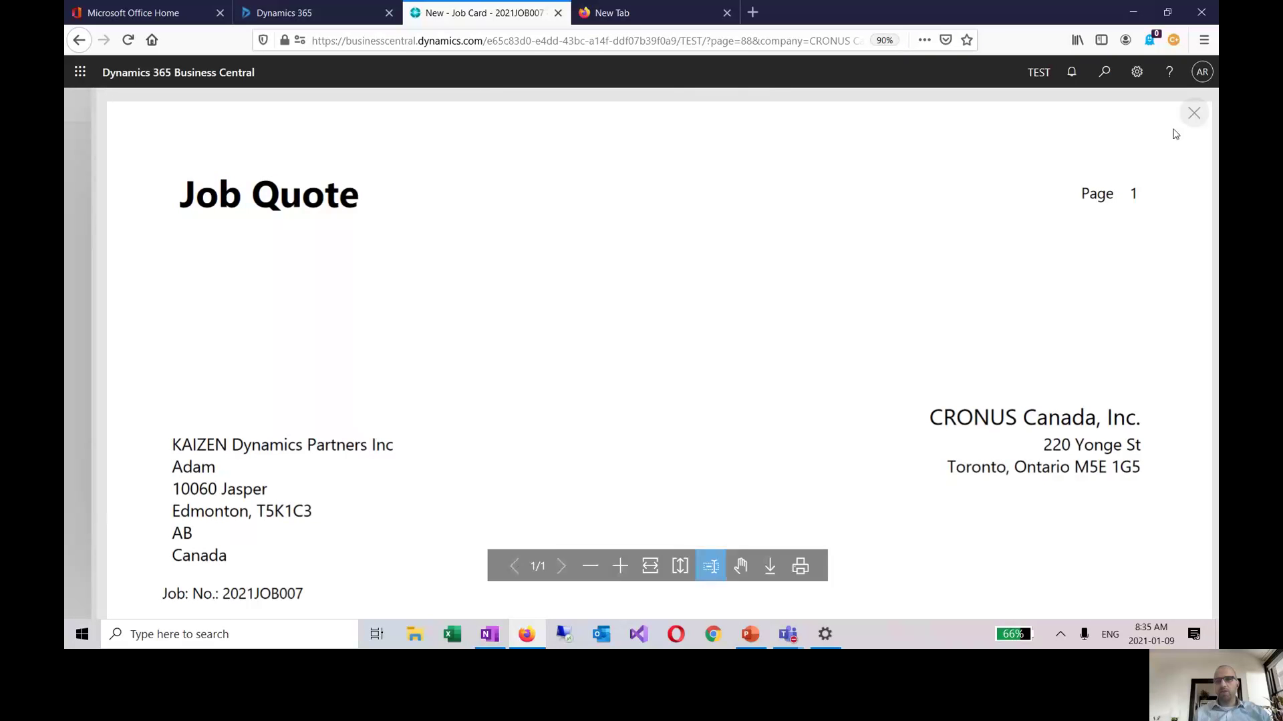
{"action": "left_click", "coordinate": [1194, 115]}
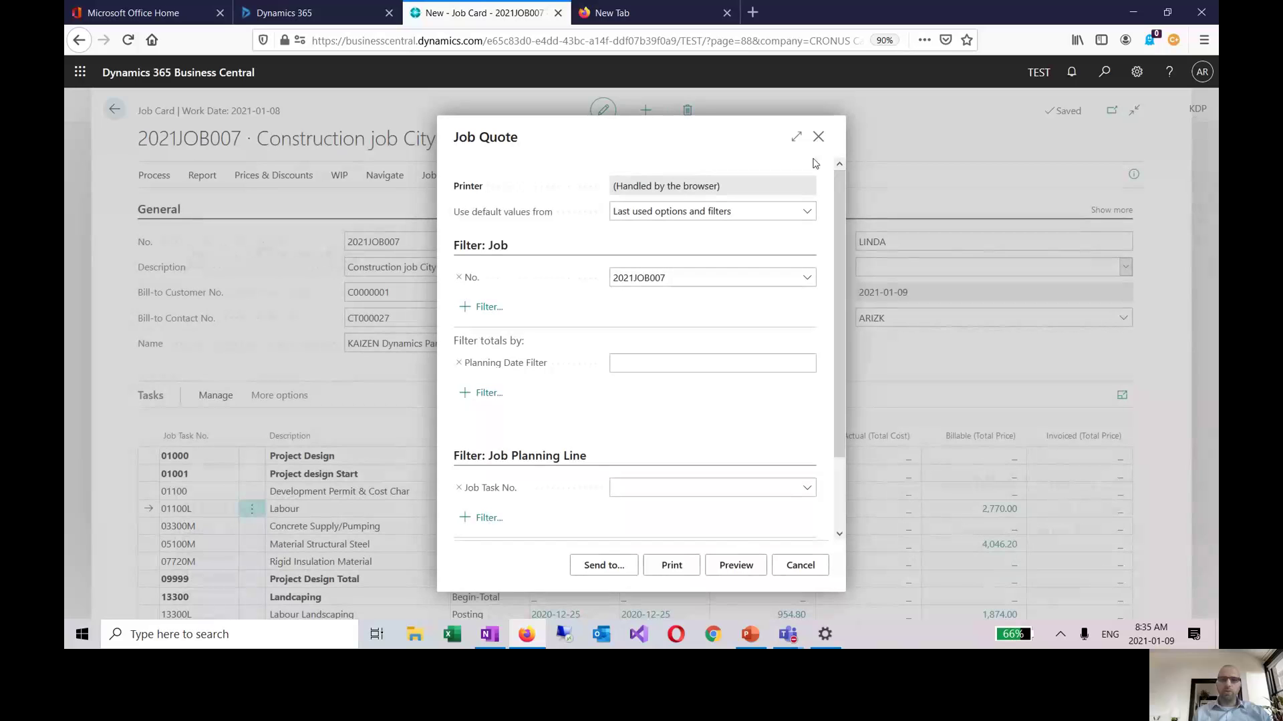
{"action": "left_click", "coordinate": [818, 136]}
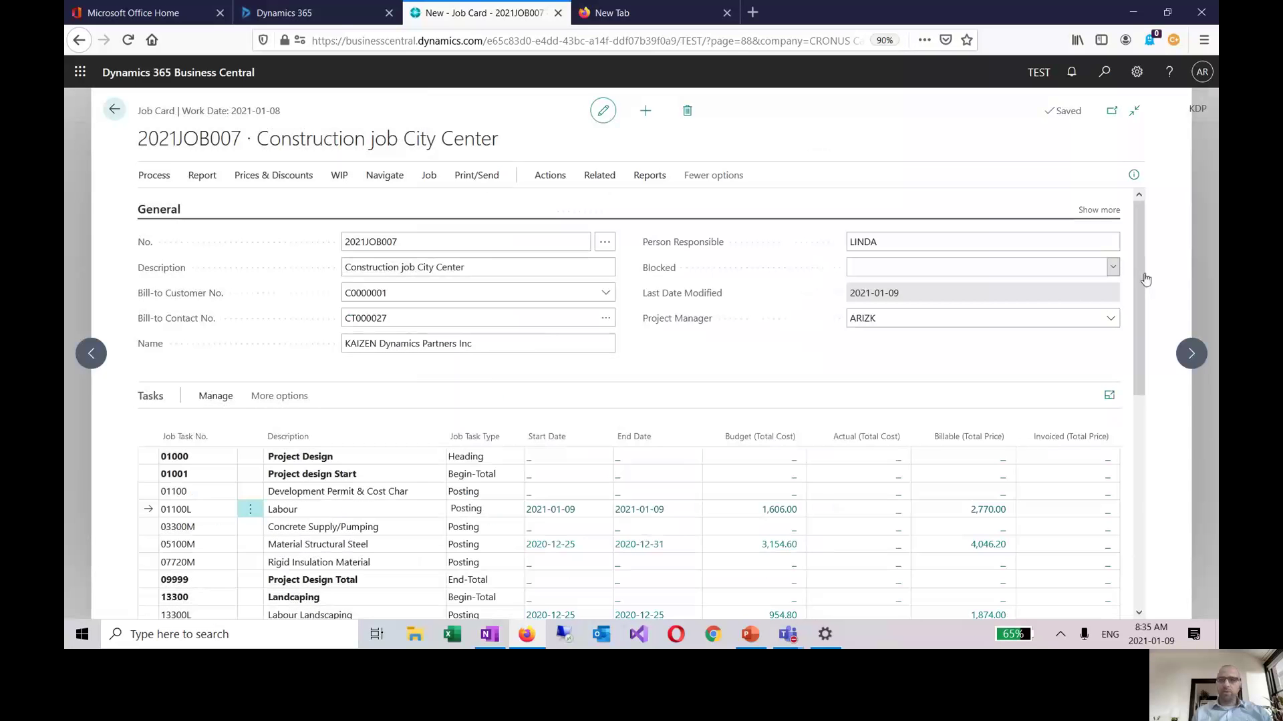
Step: Set the job's Job Posting Group to SETTING UP
{"action": "left_click_drag", "start_coordinate": [1133, 294], "coordinate": [1131, 494]}
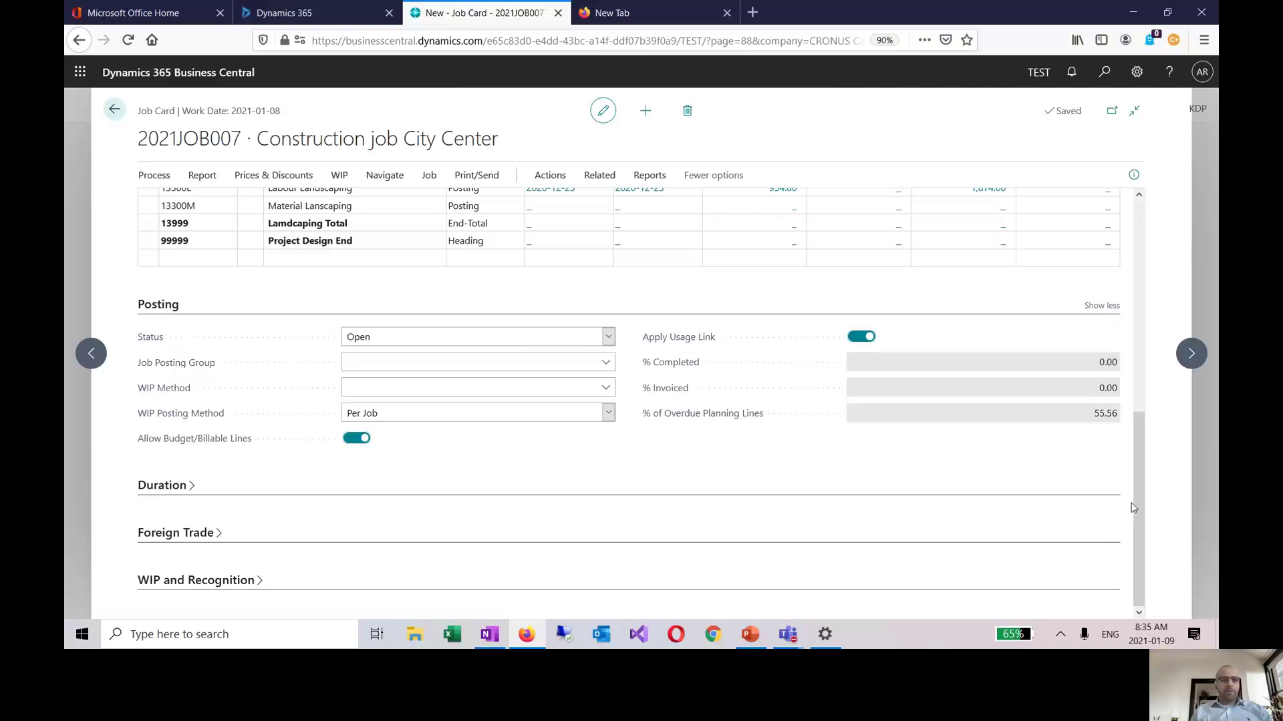
{"action": "left_click", "coordinate": [608, 364]}
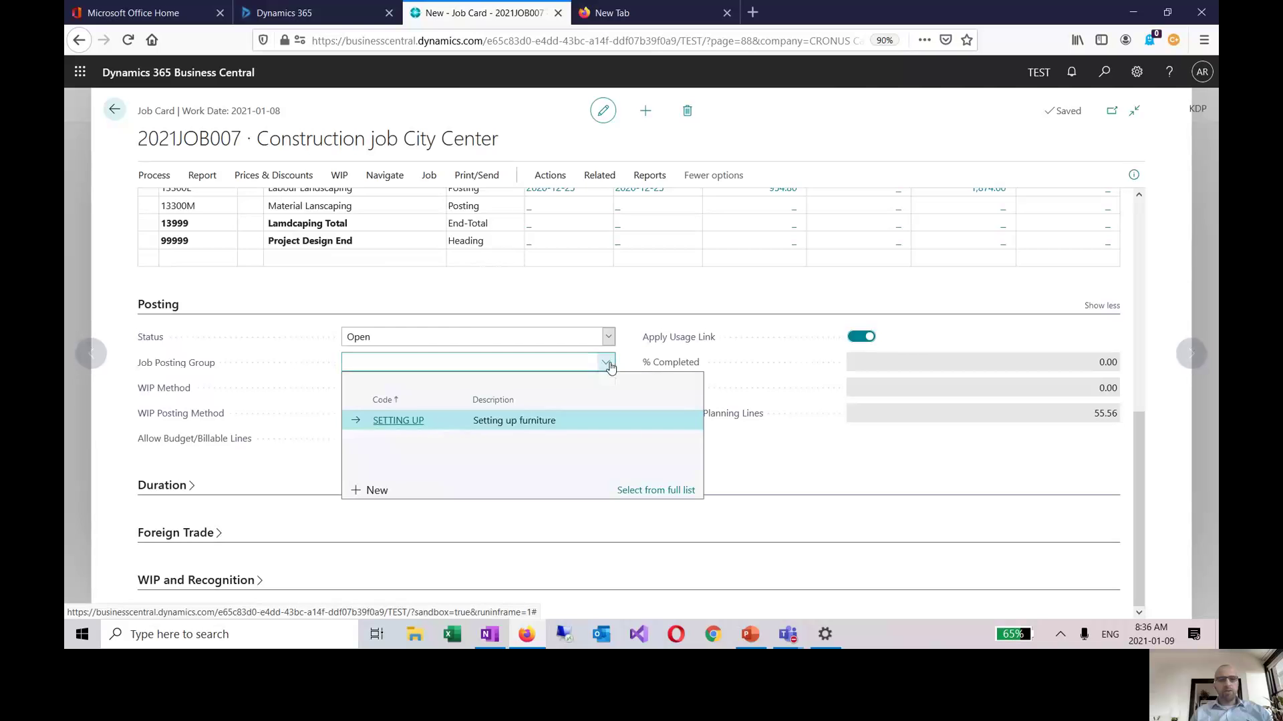
{"action": "left_click", "coordinate": [496, 422]}
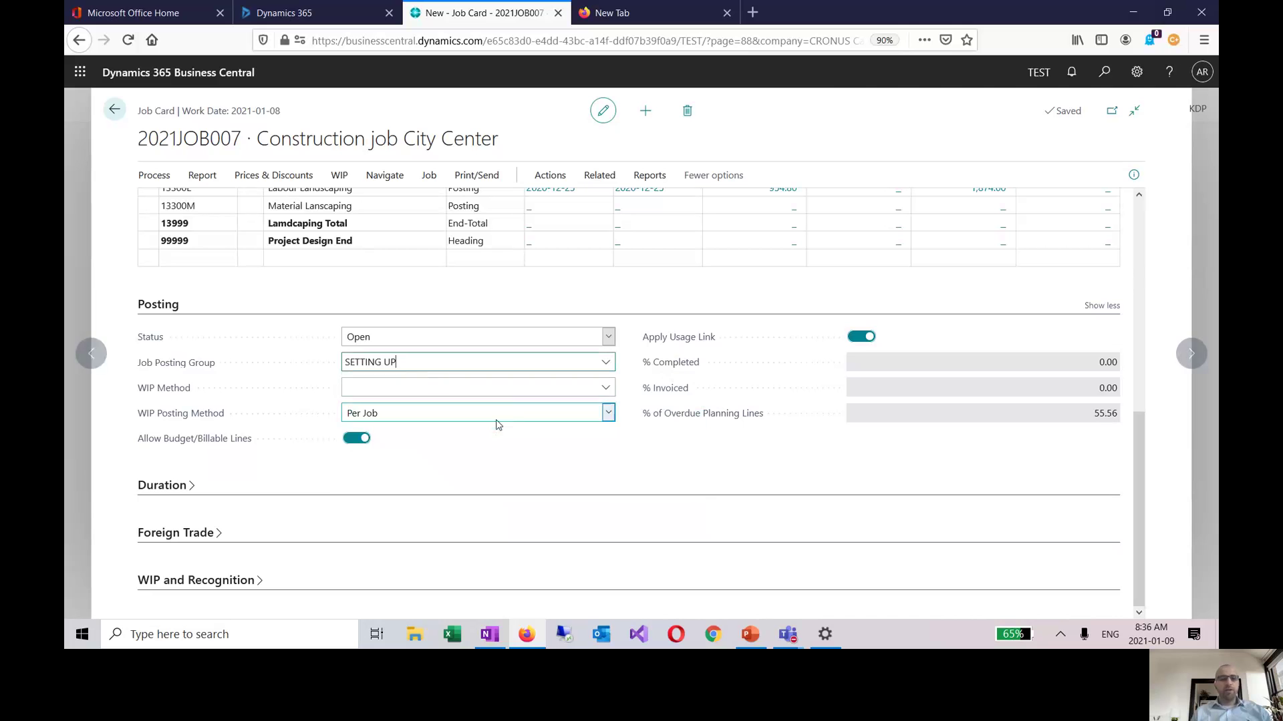
Step: Check the WIP methods available for the job without choosing one
{"action": "left_click", "coordinate": [431, 387]}
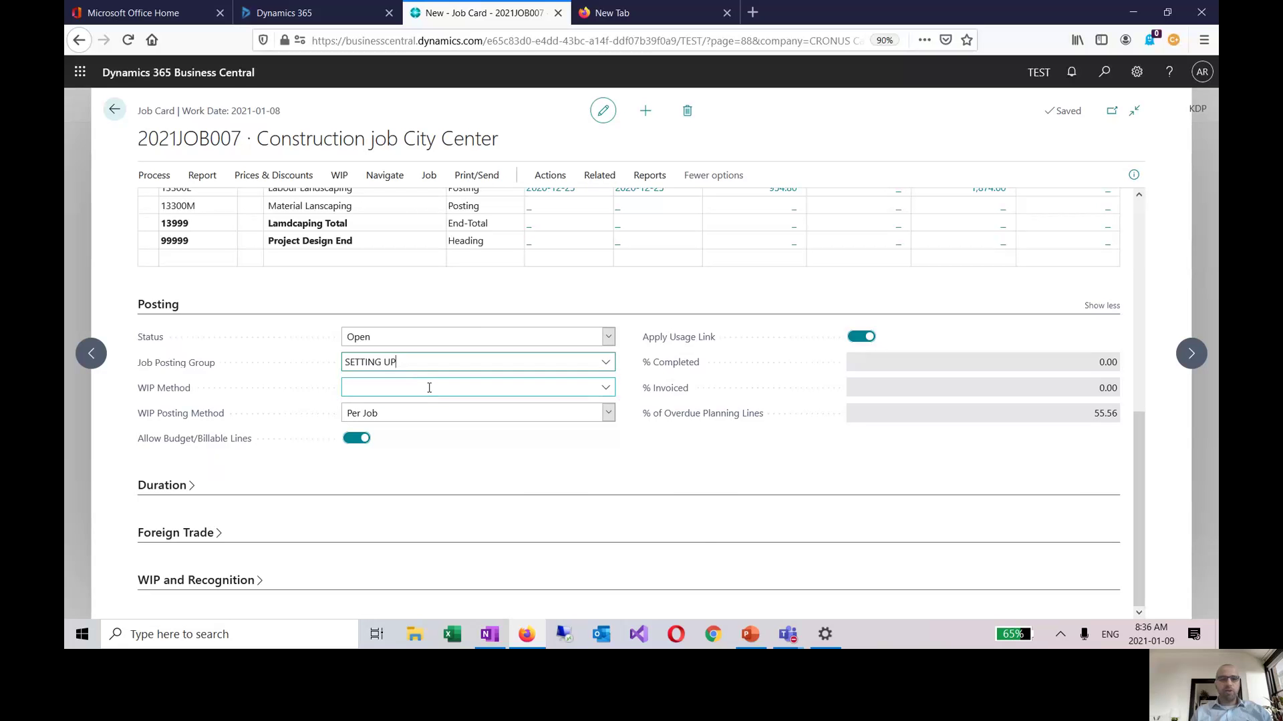
{"action": "left_click", "coordinate": [605, 388]}
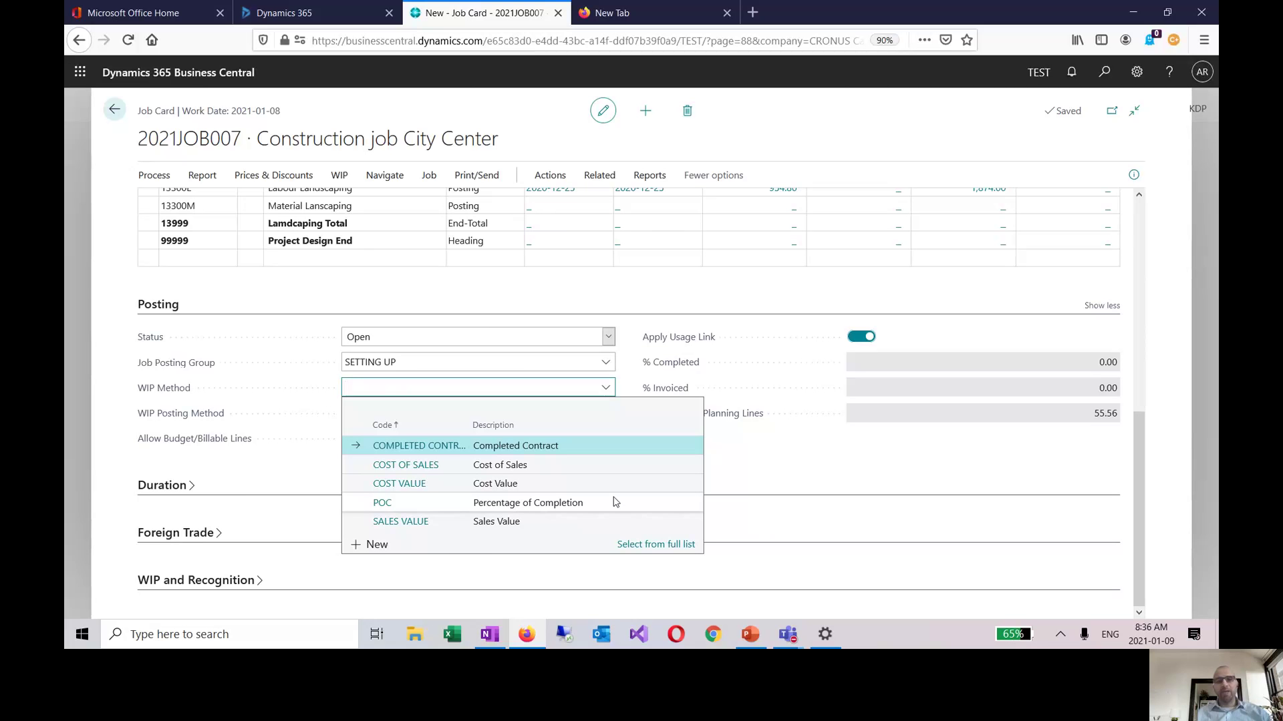
{"action": "left_click", "coordinate": [740, 322]}
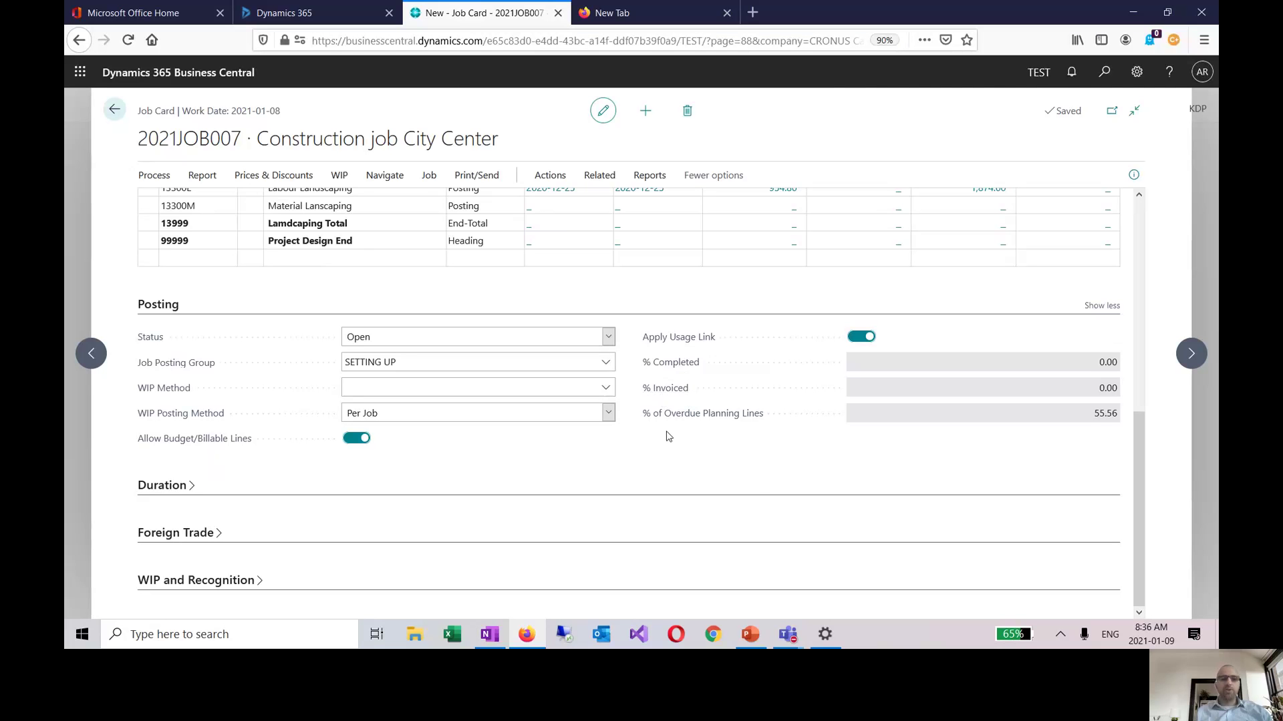
Step: Expand the job's Duration details and review the remaining sections of the job card
{"action": "left_click", "coordinate": [166, 487]}
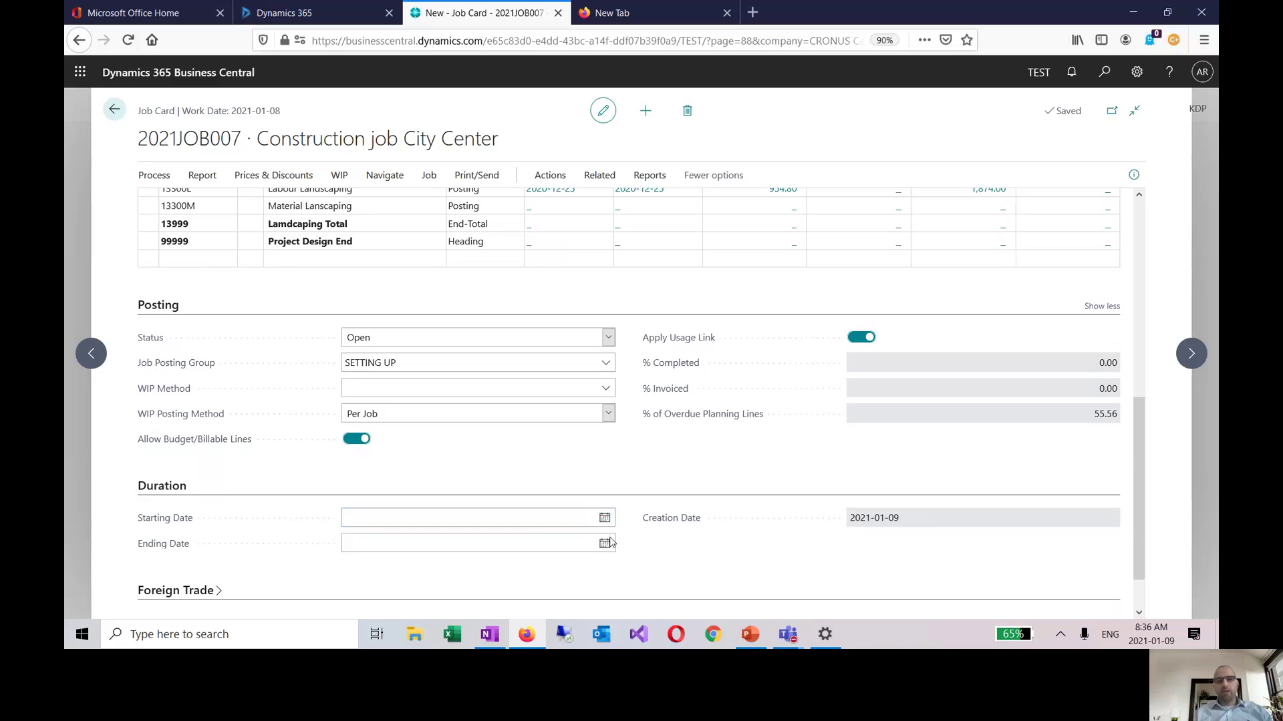
{"action": "left_click_drag", "start_coordinate": [1150, 434], "coordinate": [1146, 524]}
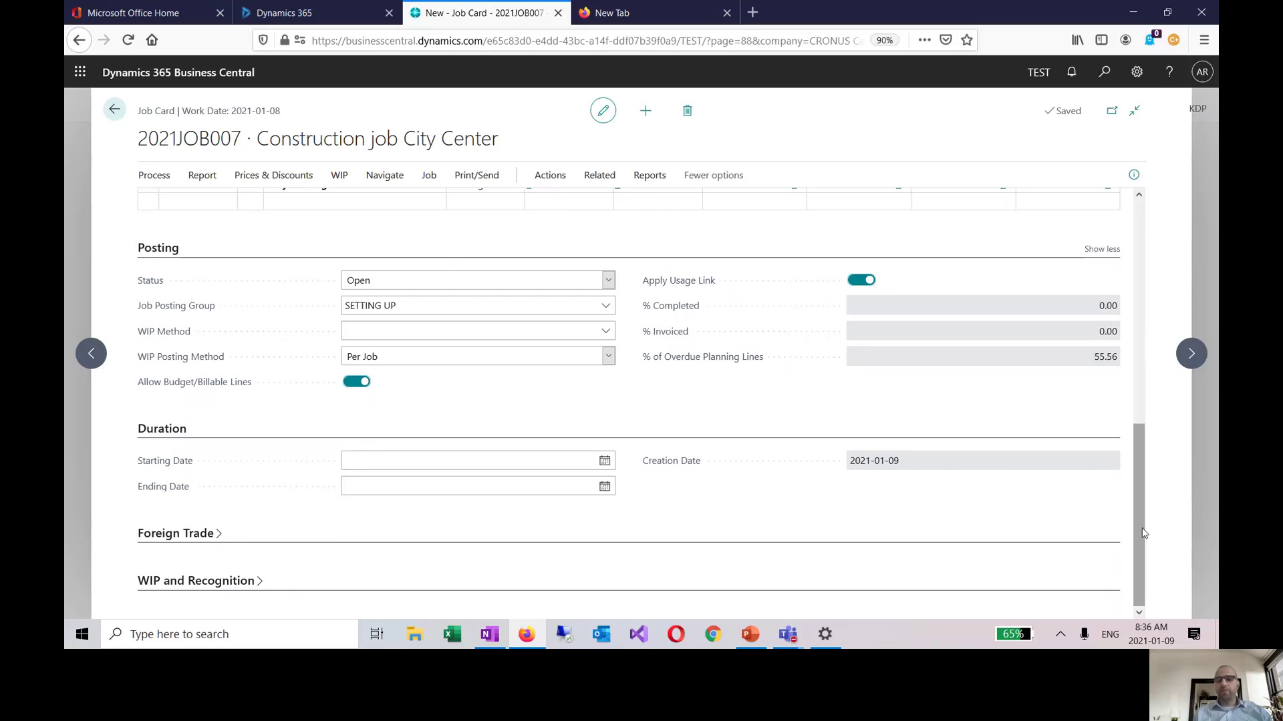
{"action": "left_click_drag", "start_coordinate": [1139, 529], "coordinate": [1149, 258]}
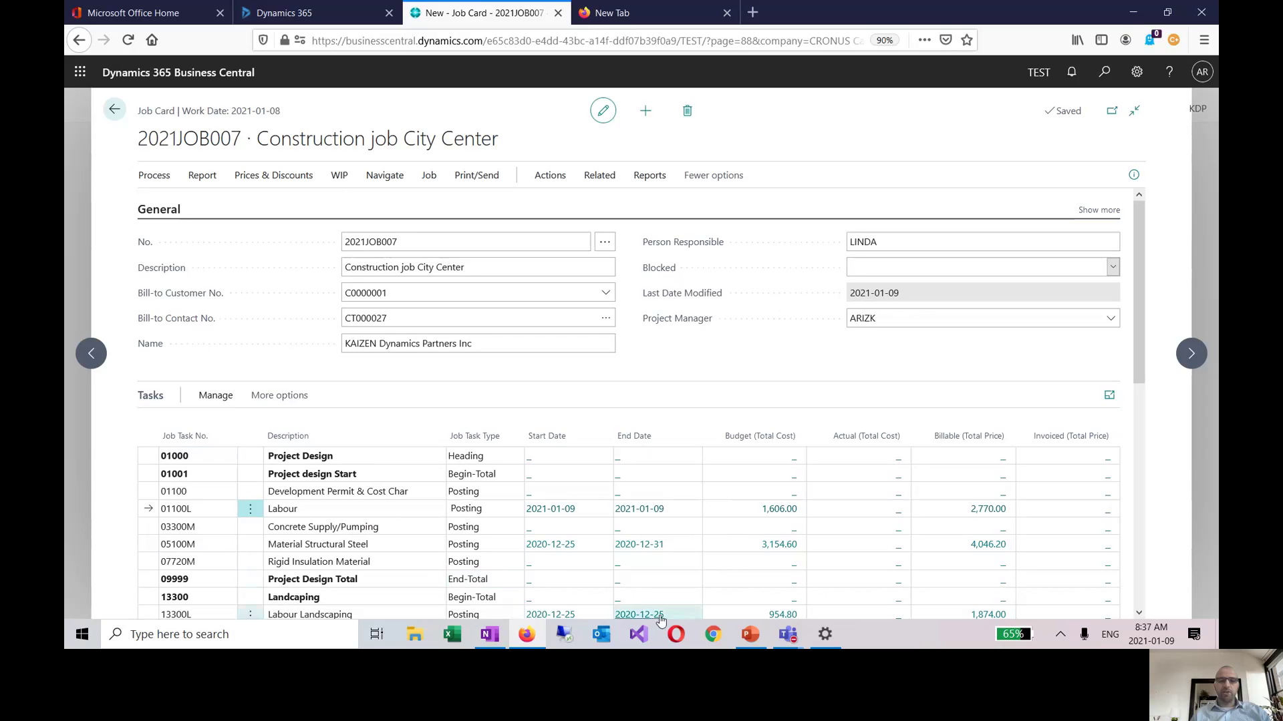
{"action": "mouse_move", "coordinate": [788, 636]}
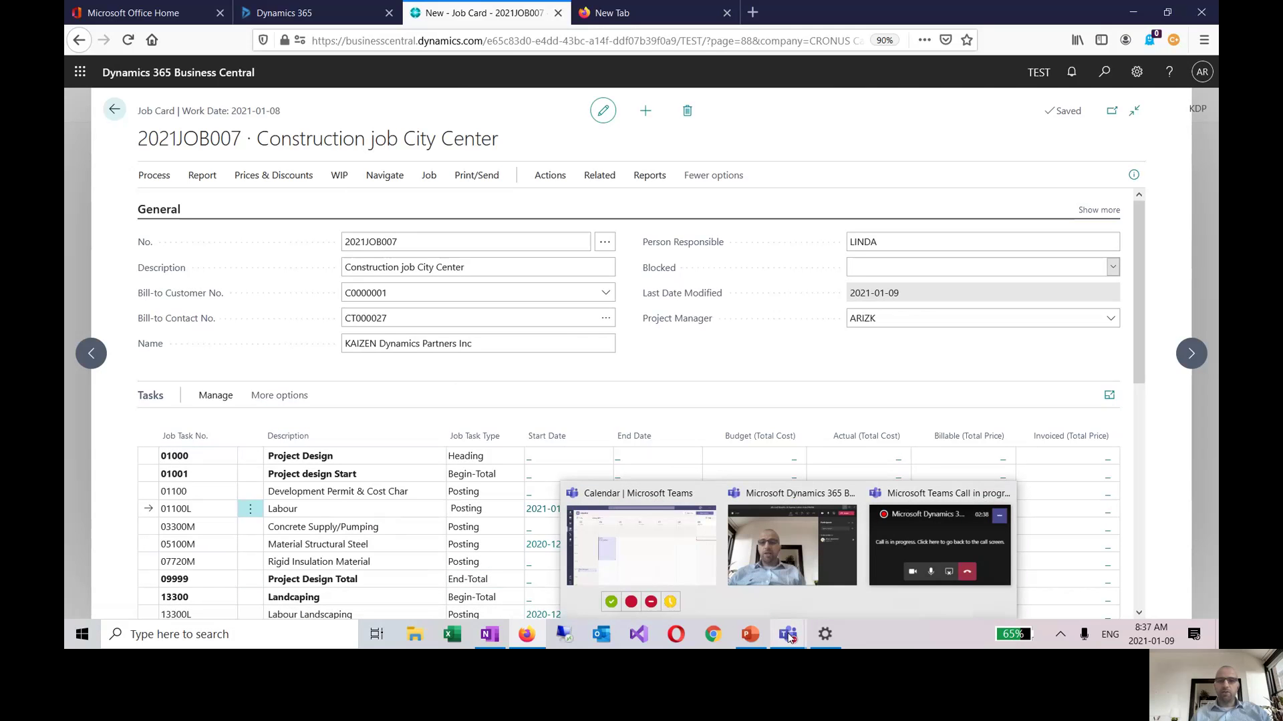